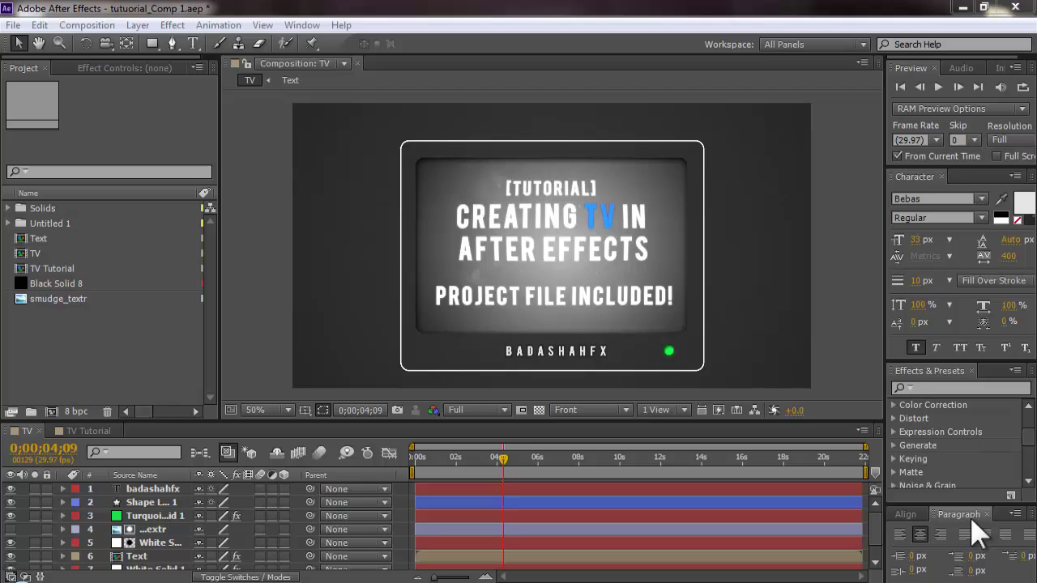
# Create a new black solid at composition size, 1280 x 720 px, in the TV Tutorial composition
pyautogui.click(73, 431)
pyautogui.click(156, 489)
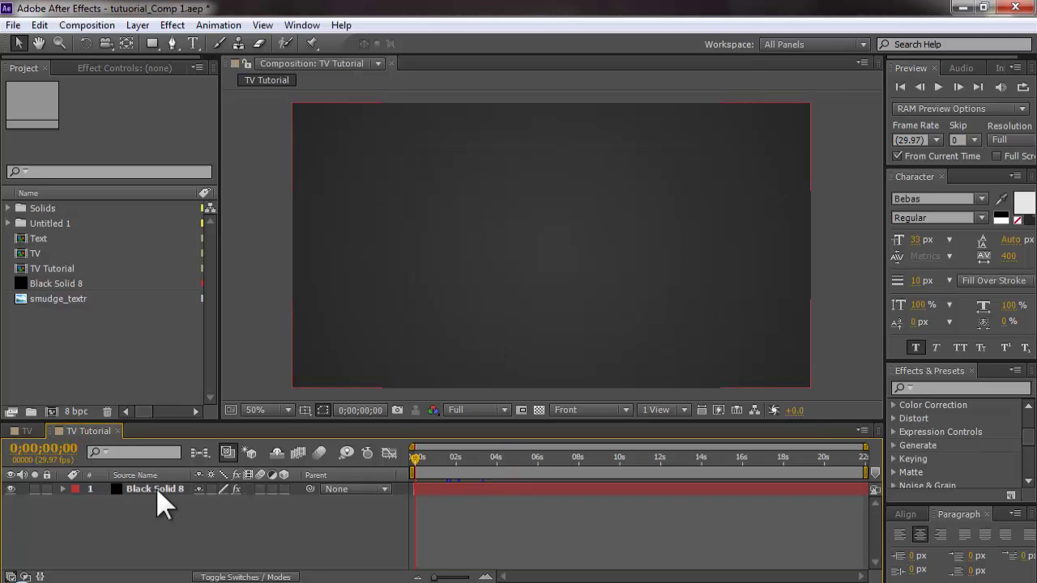
pyautogui.moveTo(277, 420); pyautogui.dragTo(293, 441)
pyautogui.click(258, 535)
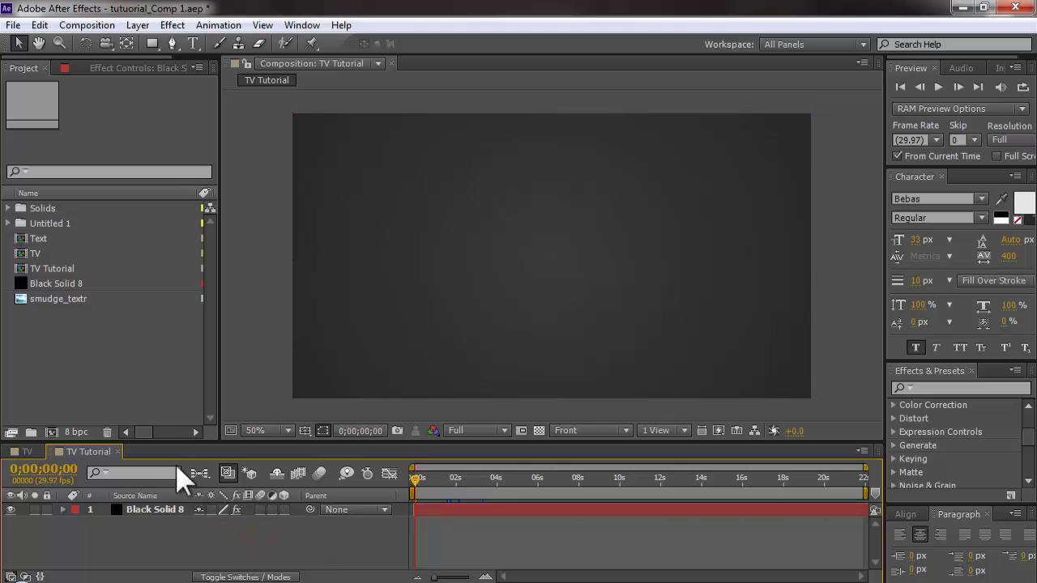
pyautogui.rightClick(219, 538)
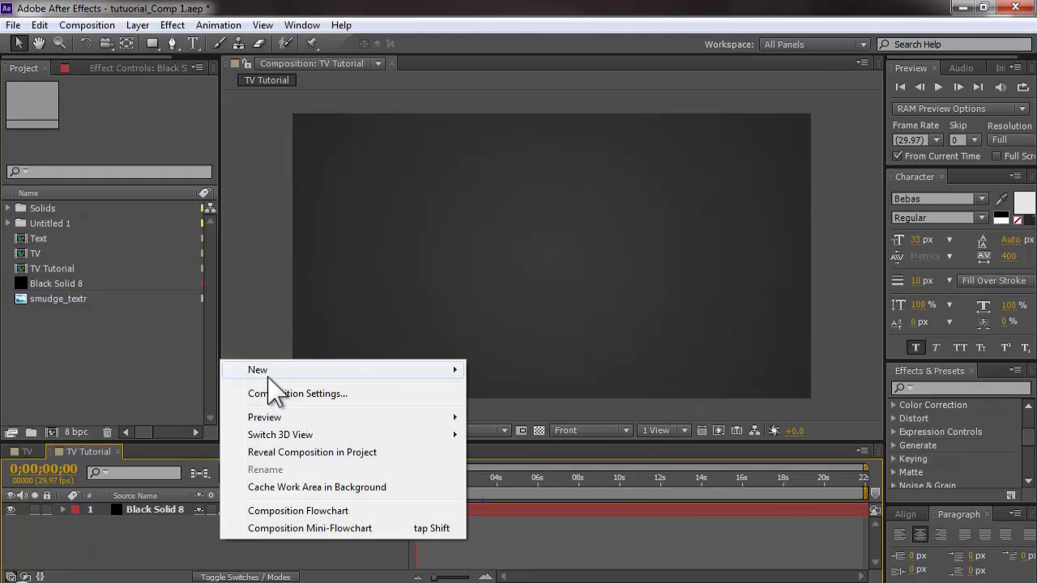
pyautogui.moveTo(271, 371)
pyautogui.click(518, 409)
pyautogui.click(514, 345)
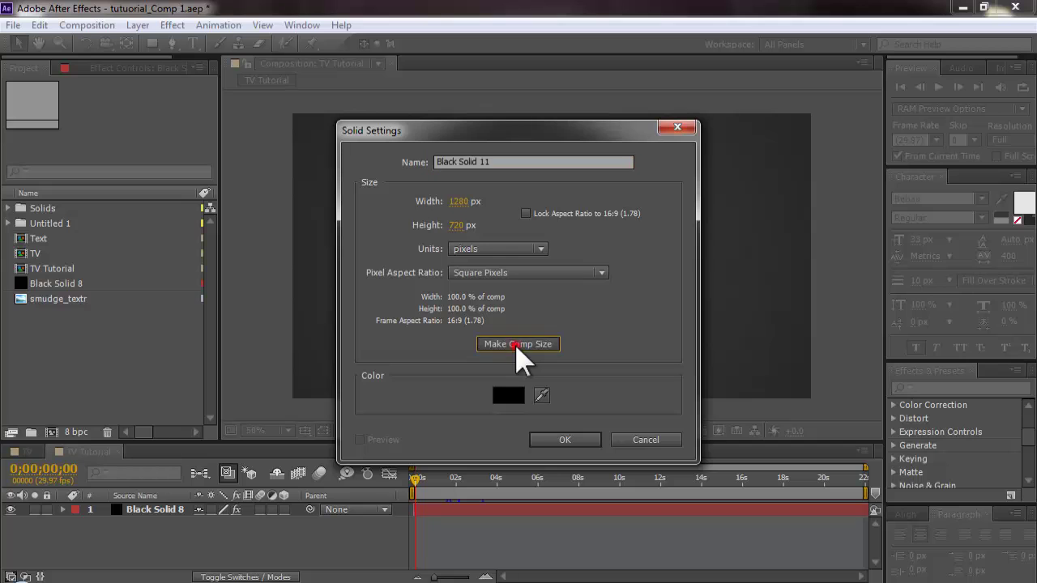
pyautogui.click(564, 438)
pyautogui.click(316, 553)
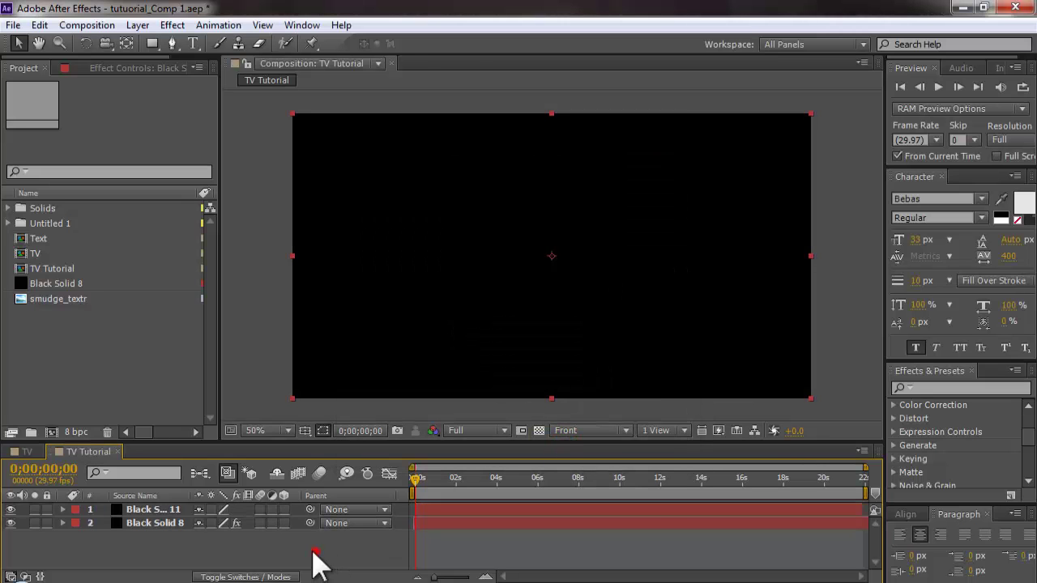
# Rename the new black solid layer above the background as "tv"
pyautogui.click(161, 512)
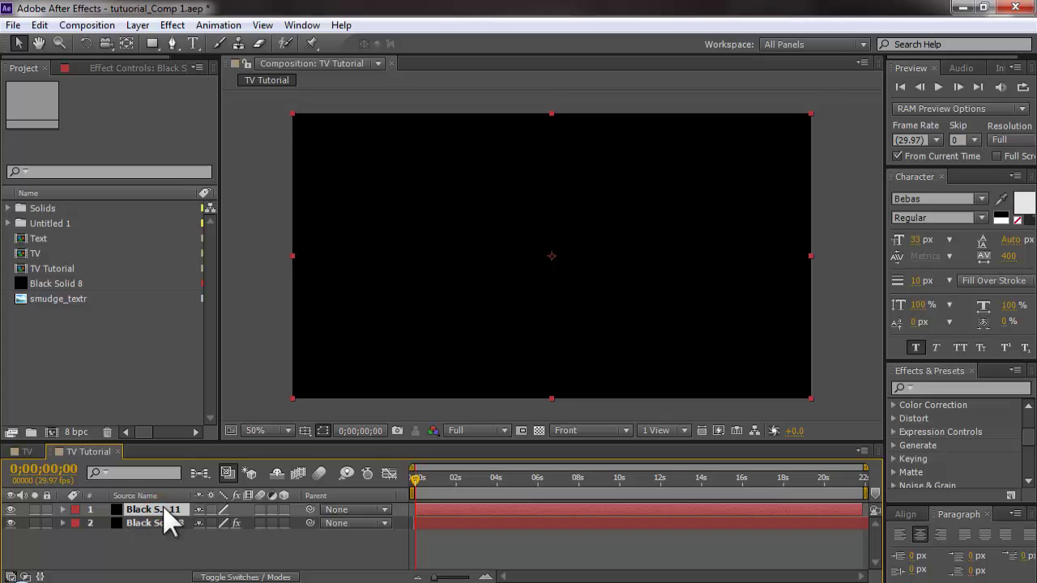
pyautogui.press('Return')
pyautogui.write('t')
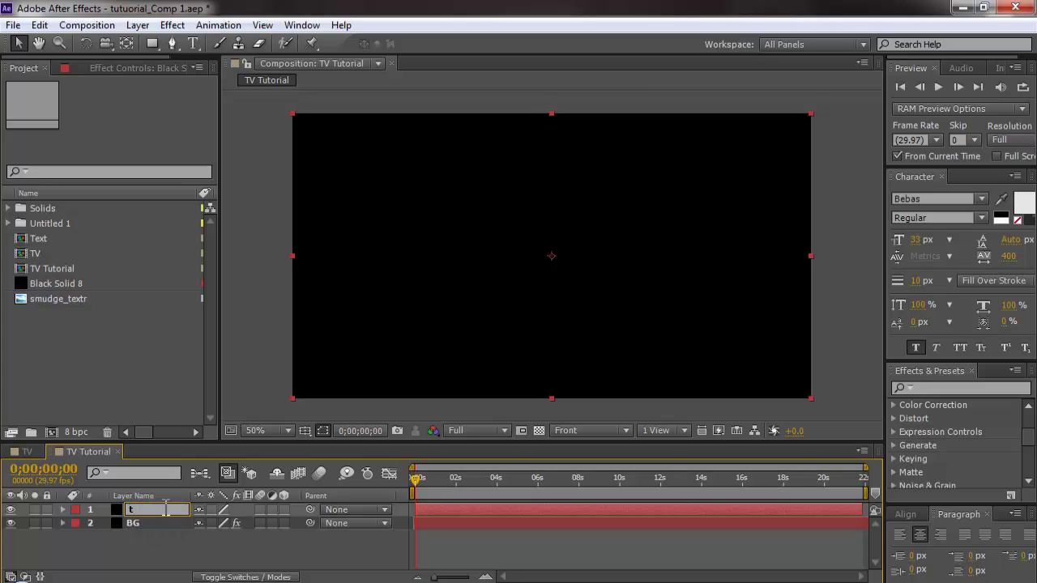
pyautogui.write('v')
pyautogui.press('Return')
pyautogui.click(220, 560)
# Draw a wide rounded-rectangle mask on the tv layer with the Rounded Rectangle Tool, slightly below and right of the frame's centre
pyautogui.click(116, 514)
pyautogui.moveTo(152, 45); pyautogui.dragTo(265, 63)
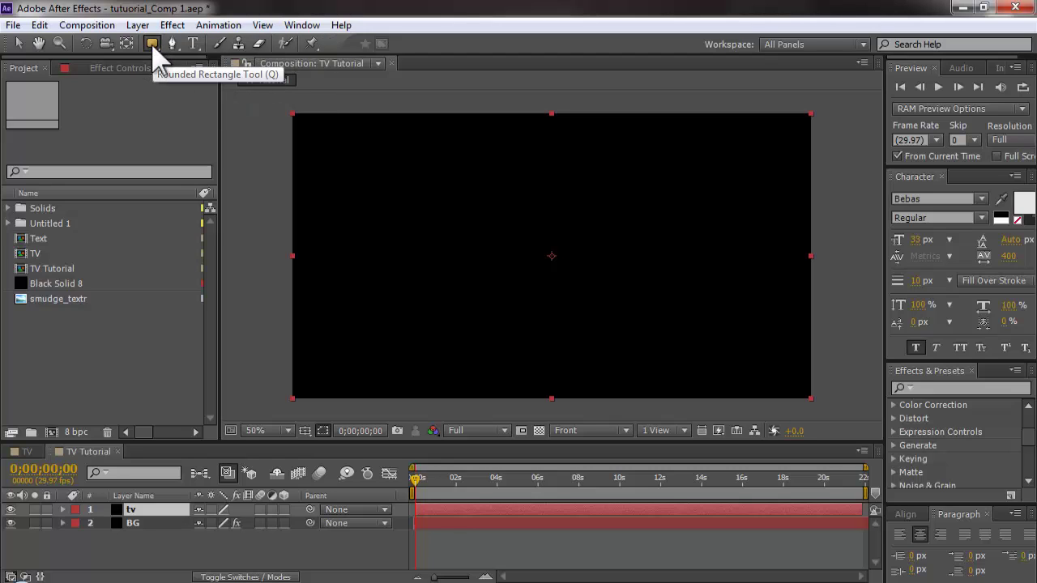
pyautogui.moveTo(152, 46); pyautogui.dragTo(223, 61)
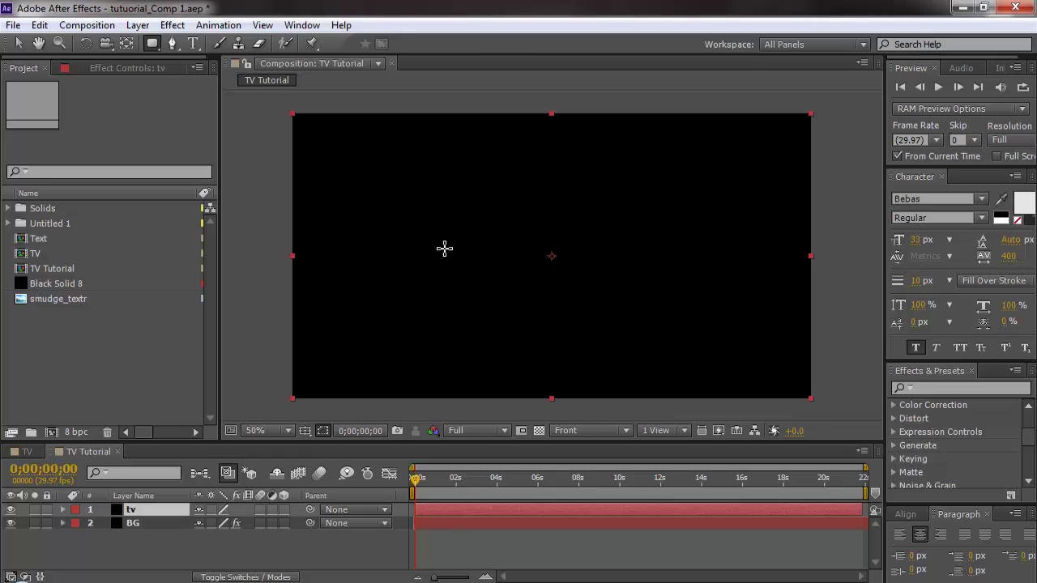
pyautogui.moveTo(456, 215)
pyautogui.mouseDown()
pyautogui.moveTo(620, 241)
pyautogui.moveTo(676, 309)
pyautogui.moveTo(671, 354)
pyautogui.moveTo(753, 364)
pyautogui.moveTo(602, 343)
pyautogui.moveTo(725, 343)
pyautogui.moveTo(725, 366)
pyautogui.moveTo(699, 361)
pyautogui.moveTo(713, 359)
pyautogui.moveTo(721, 373)
pyautogui.mouseUp()
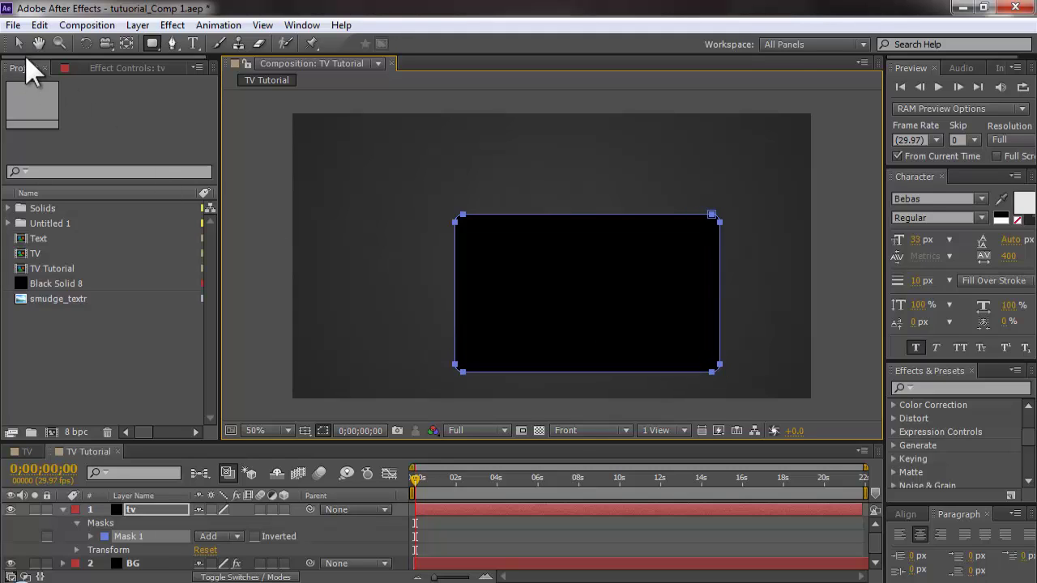
pyautogui.click(17, 45)
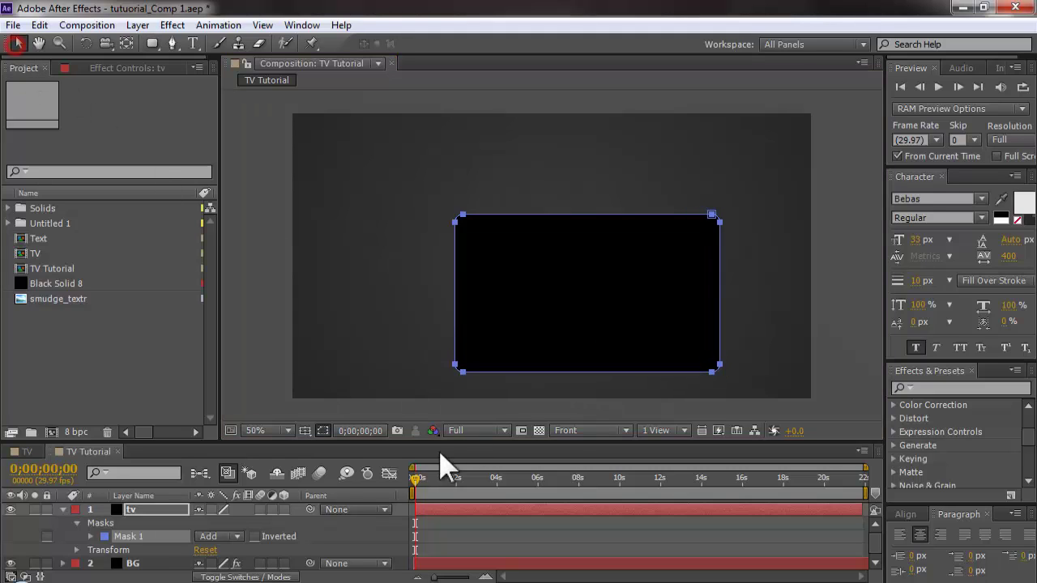
pyautogui.click(64, 510)
# Align the masked tv layer to the horizontal and vertical centre of the composition
pyautogui.click(143, 510)
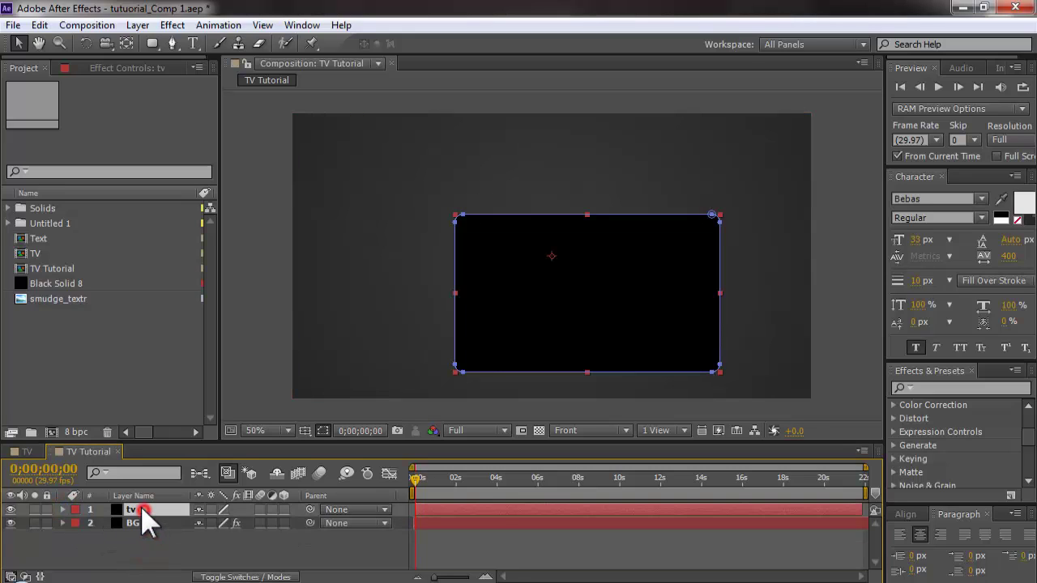
pyautogui.click(911, 514)
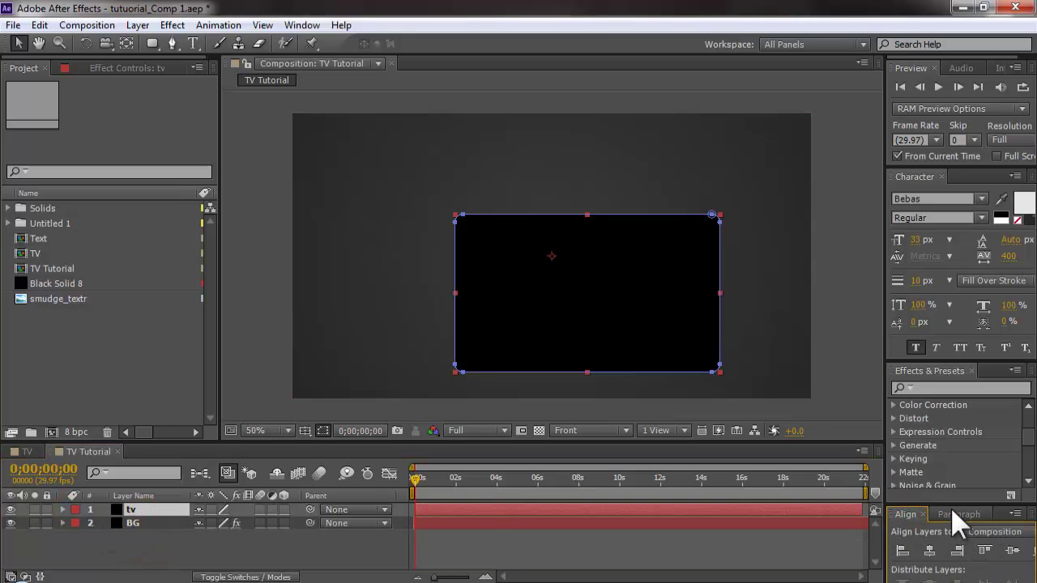
pyautogui.moveTo(954, 504); pyautogui.dragTo(954, 490)
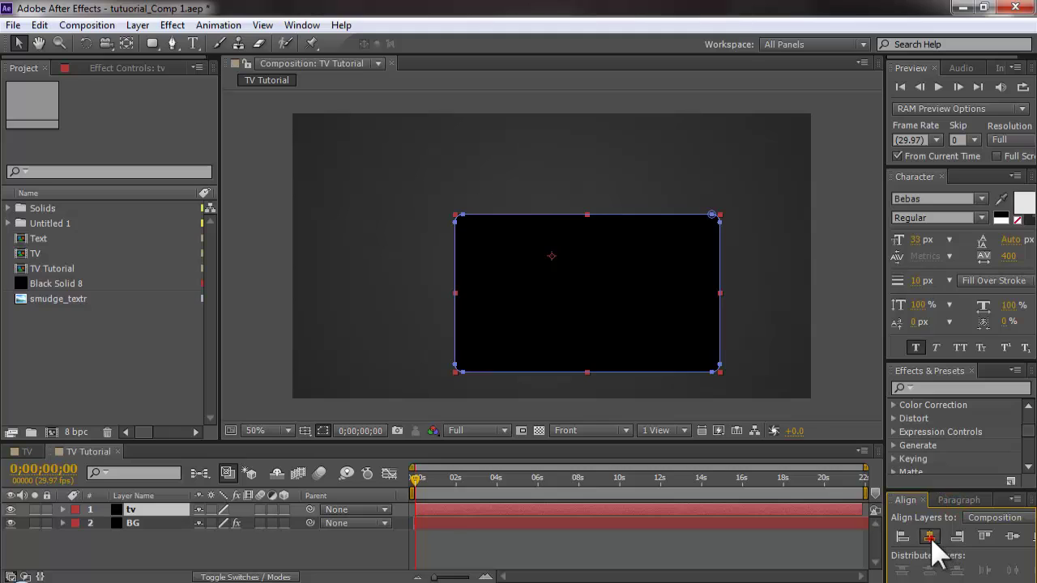
pyautogui.click(931, 537)
pyautogui.click(985, 536)
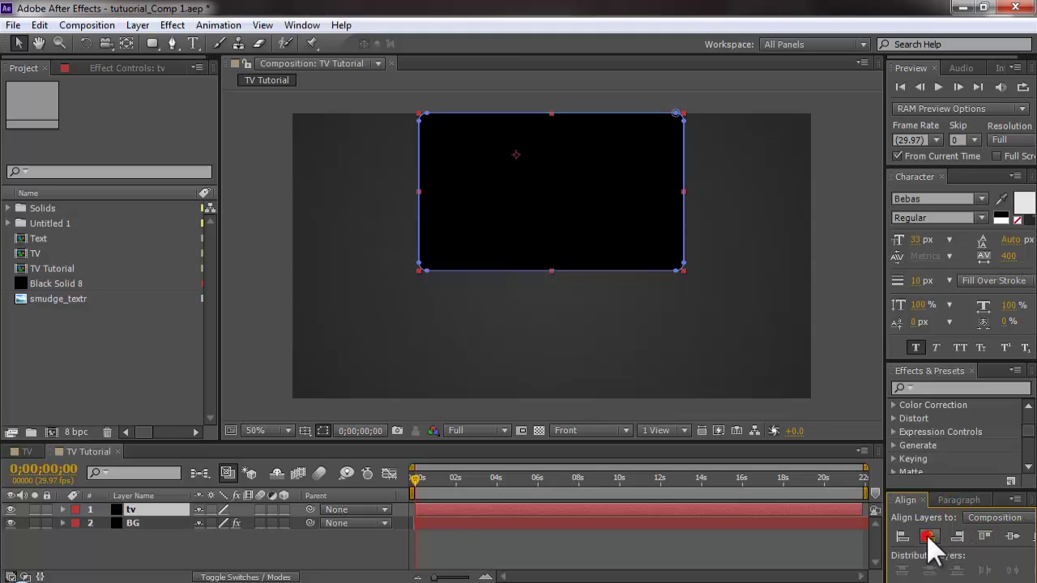
pyautogui.click(1013, 536)
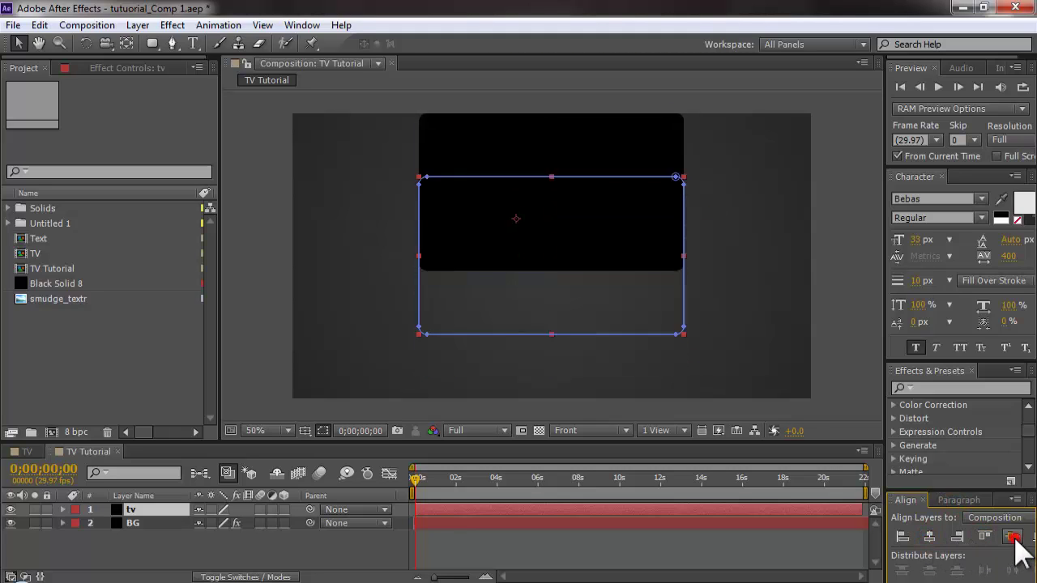
pyautogui.click(215, 557)
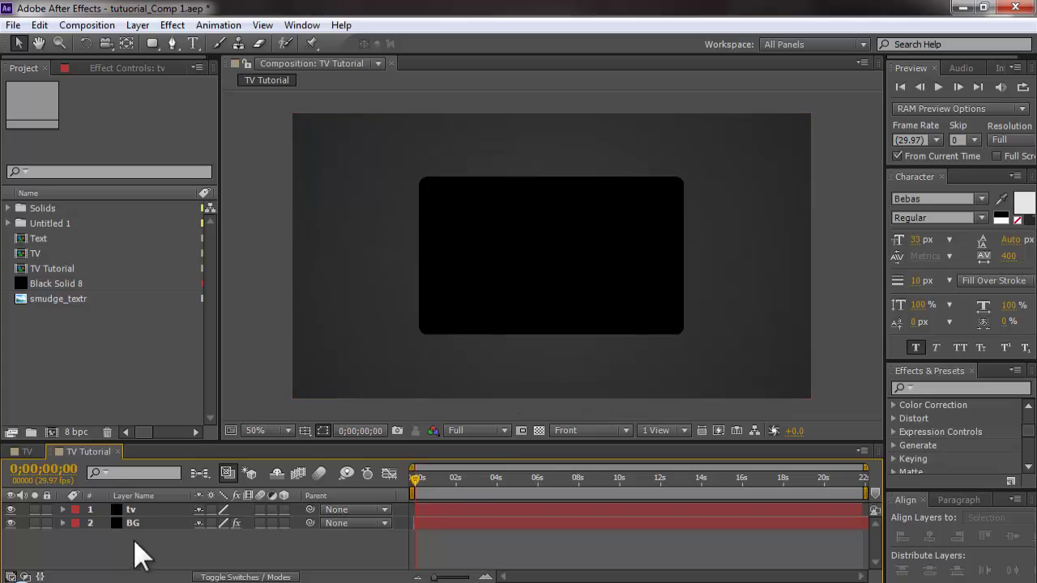
# Add an Inner Shadow layer style to the tv layer
pyautogui.click(129, 510)
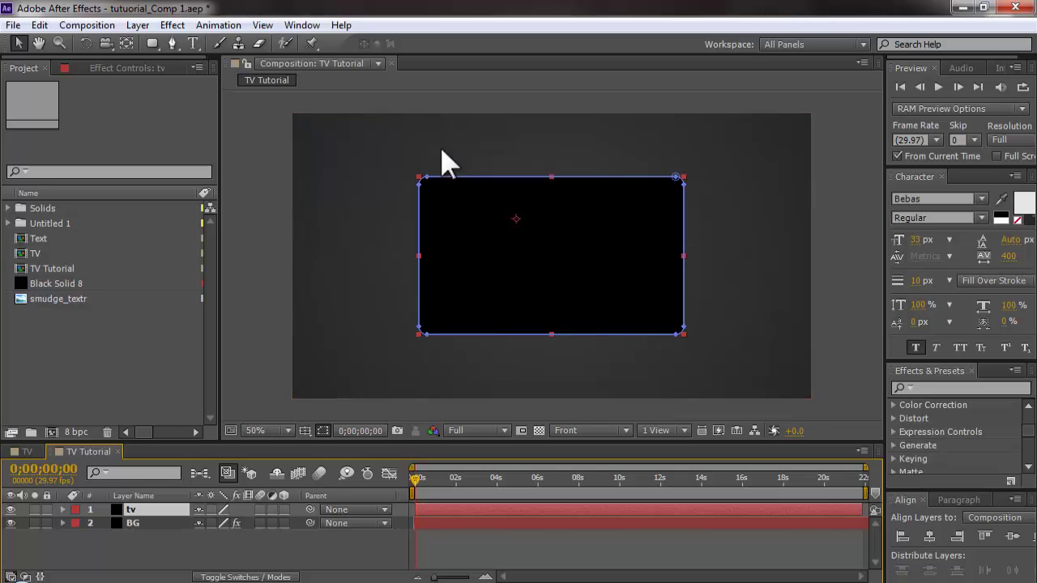
pyautogui.click(235, 553)
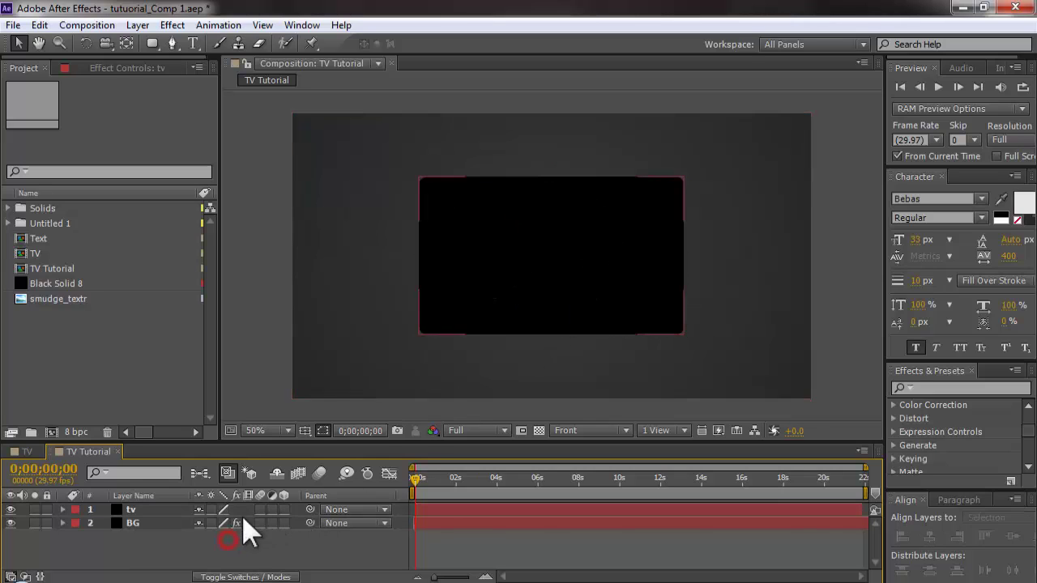
pyautogui.click(133, 509)
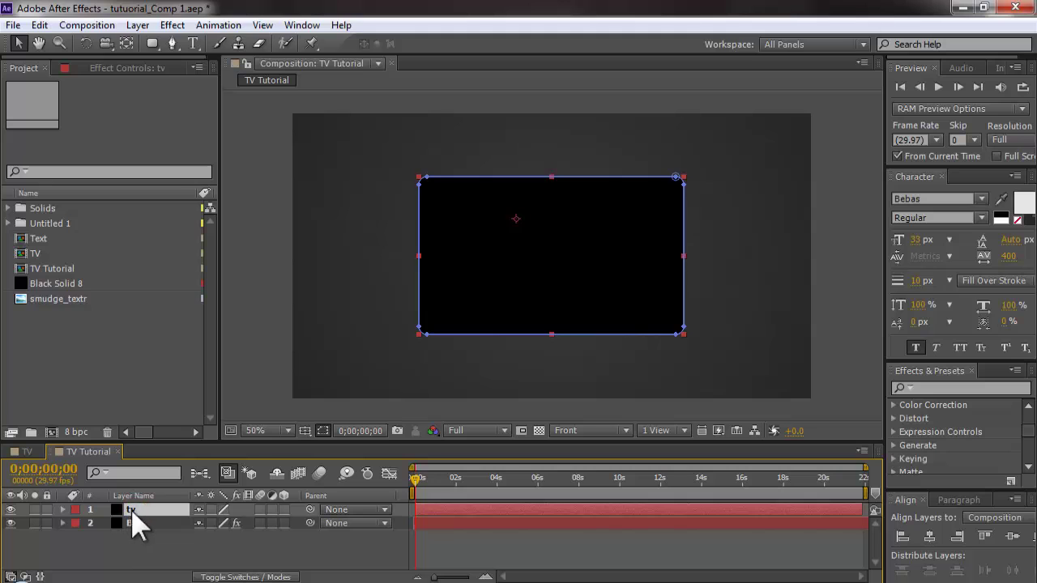
pyautogui.rightClick(135, 517)
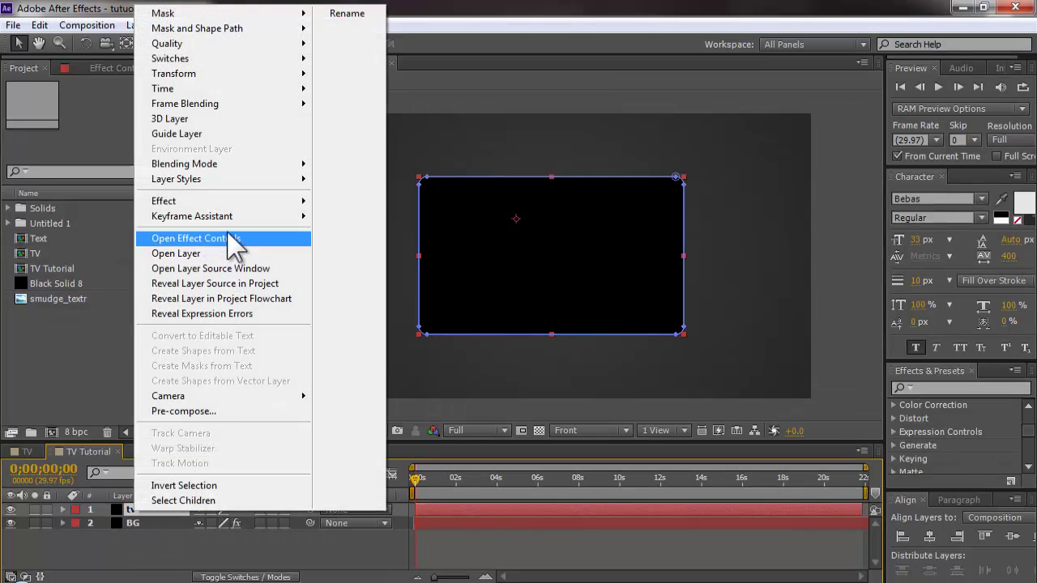
pyautogui.moveTo(235, 182)
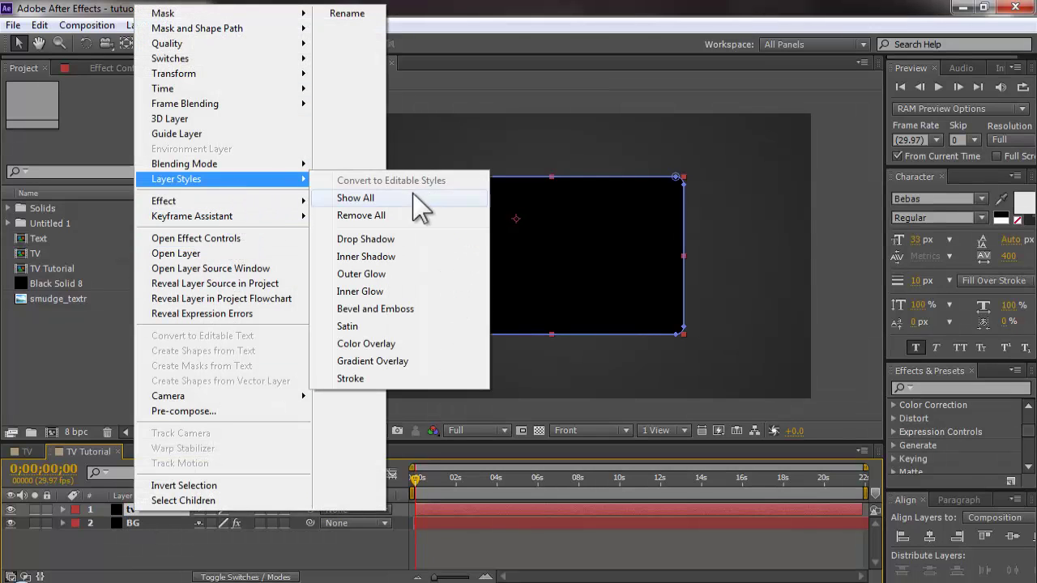
pyautogui.click(386, 257)
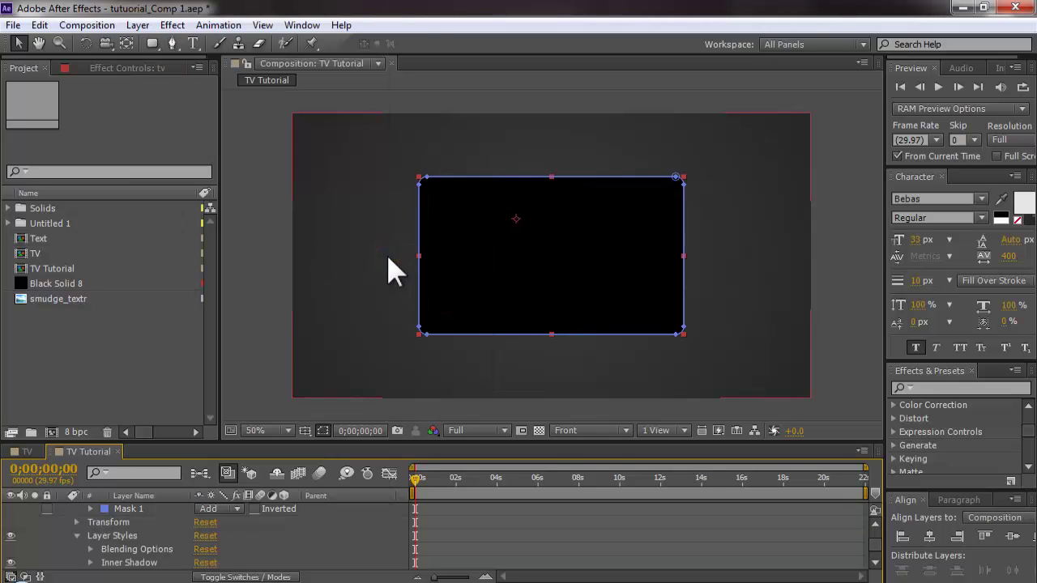
# Expand the tv layer's Inner Shadow settings in an enlarged timeline and set the shadow opacity to 100%
pyautogui.moveTo(461, 438); pyautogui.dragTo(461, 350)
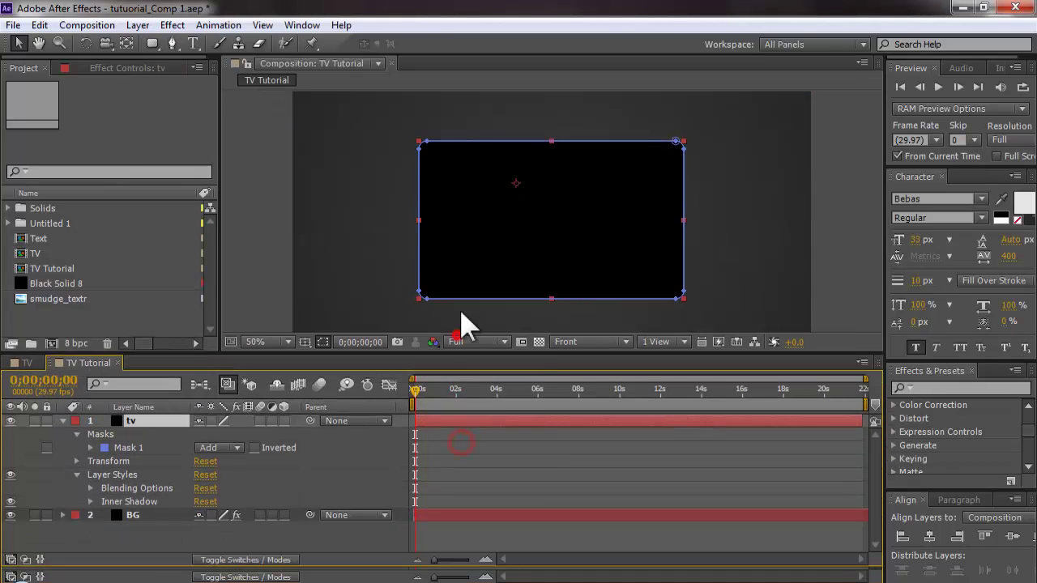
pyautogui.click(457, 341)
pyautogui.click(214, 521)
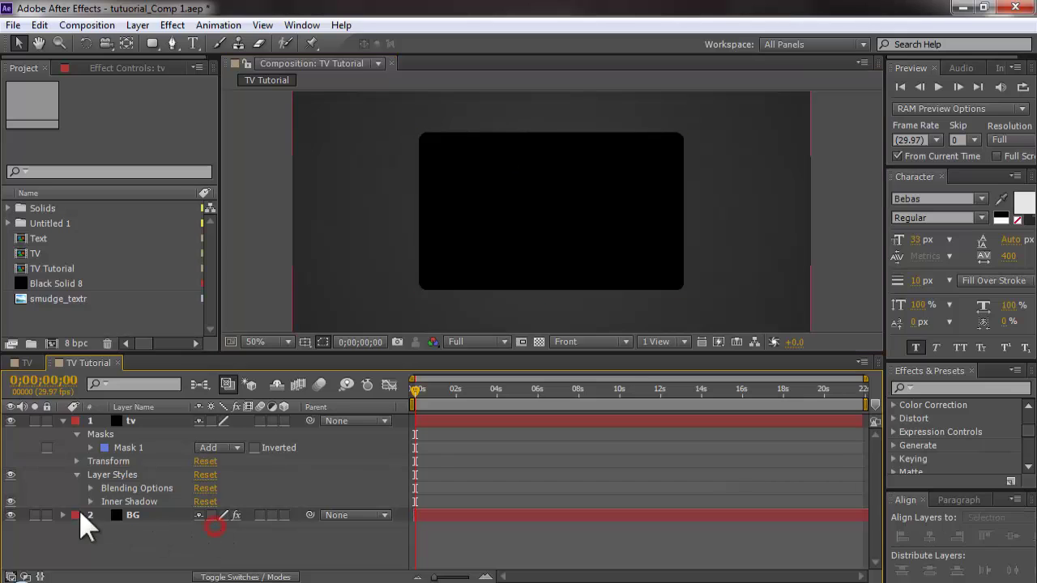
pyautogui.click(115, 475)
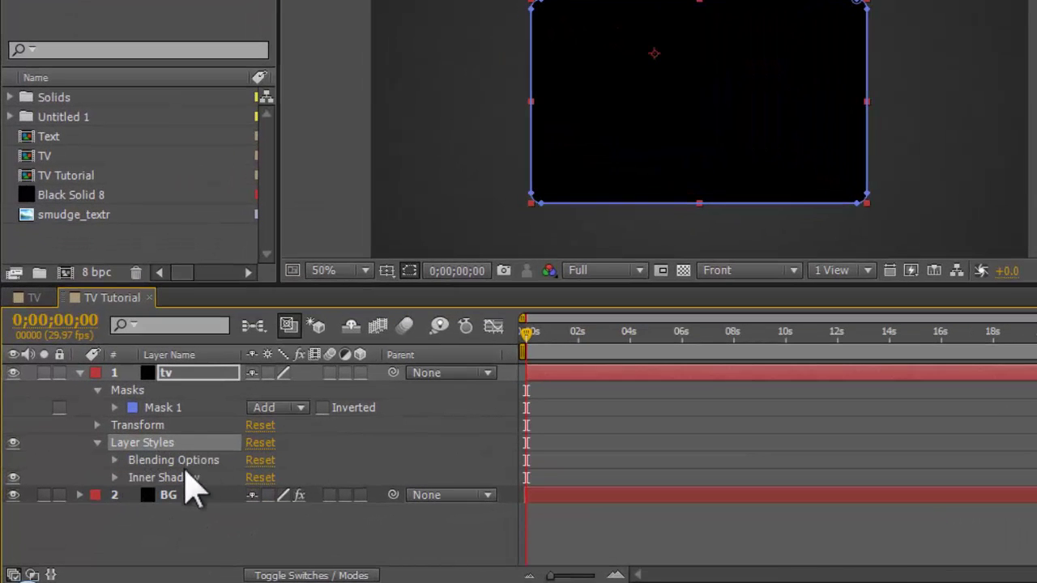
pyautogui.click(137, 503)
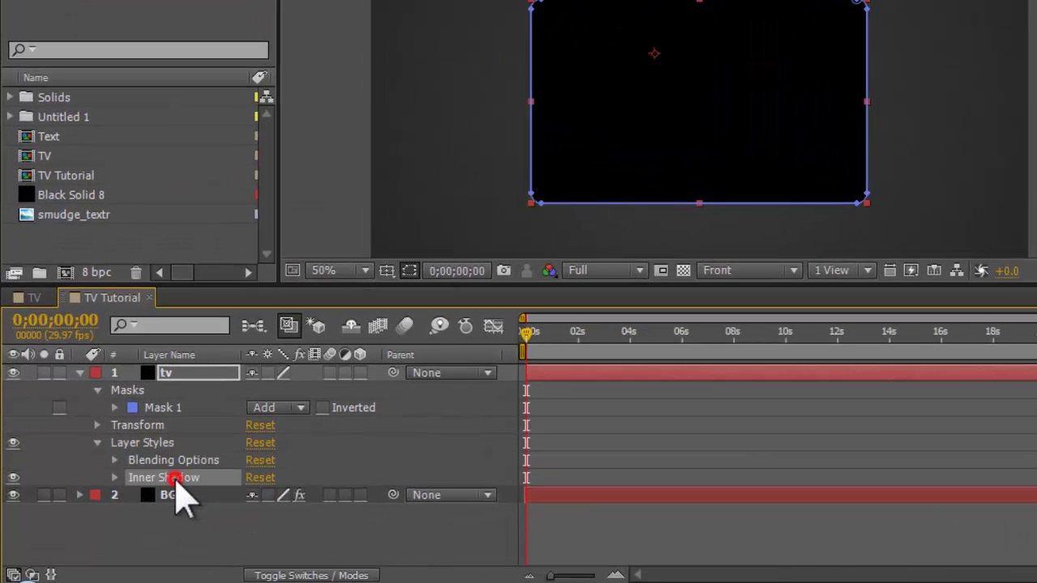
pyautogui.click(114, 477)
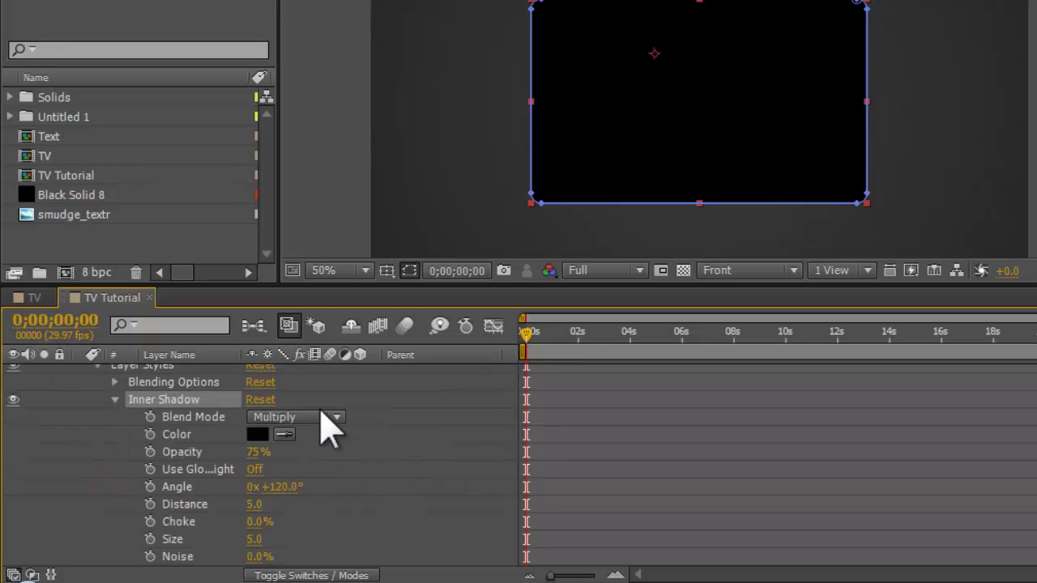
pyautogui.click(257, 455)
pyautogui.press('Return')
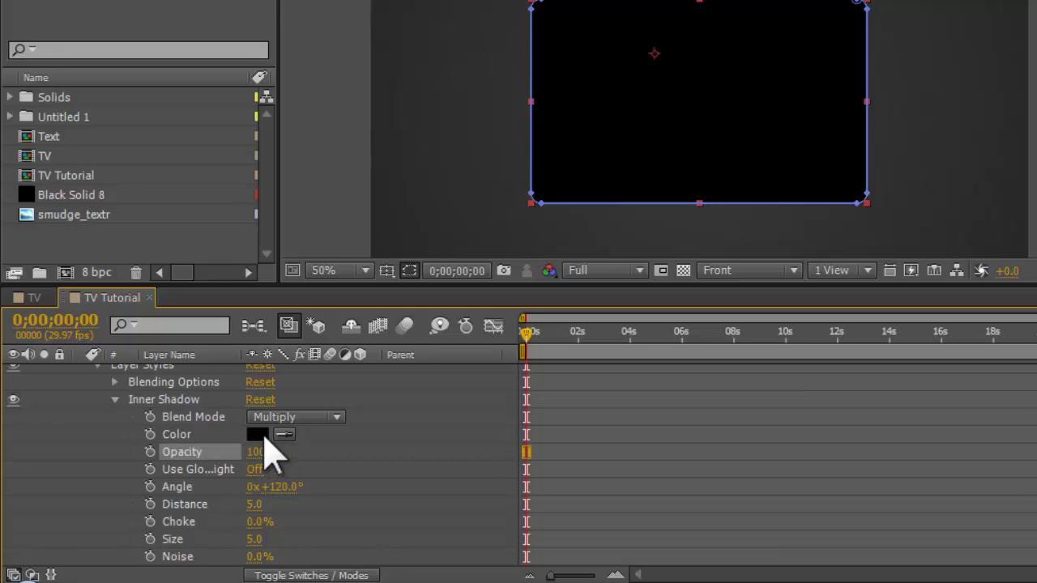
# Set the tv layer's Inner Shadow distance to 4 and its size to 18
pyautogui.click(255, 505)
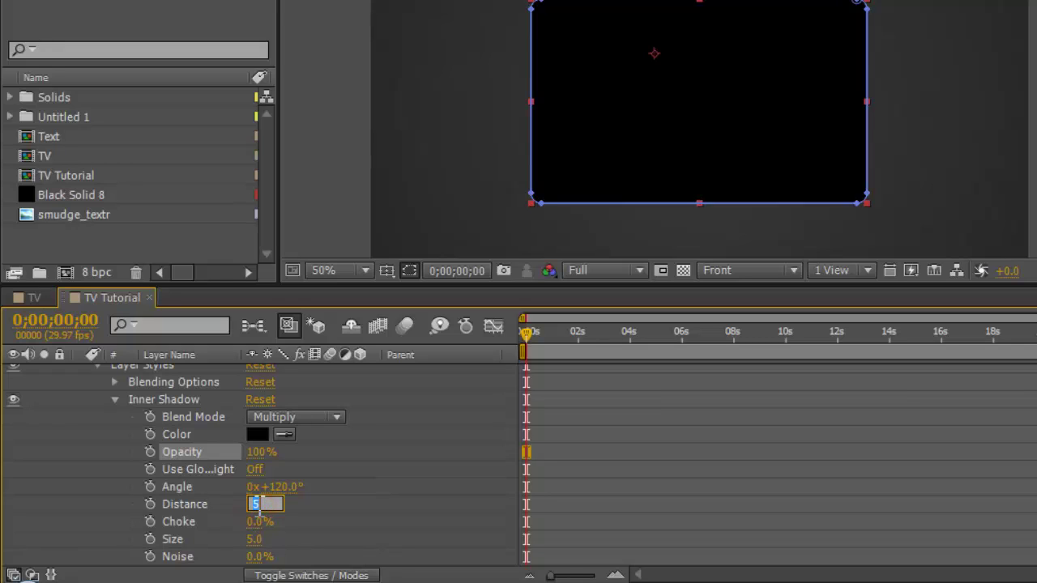
pyautogui.write('4')
pyautogui.press('Return')
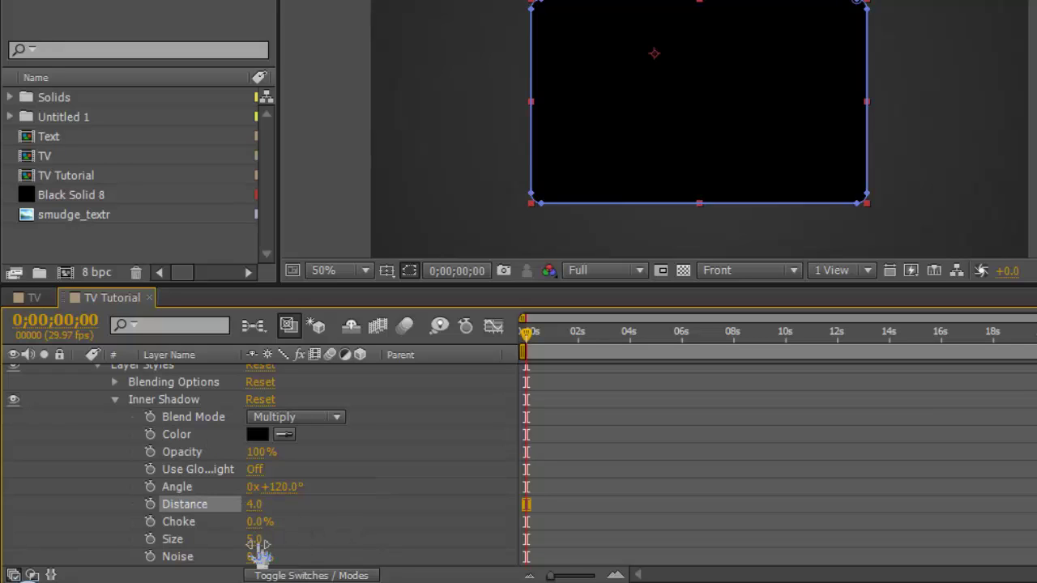
pyautogui.click(255, 540)
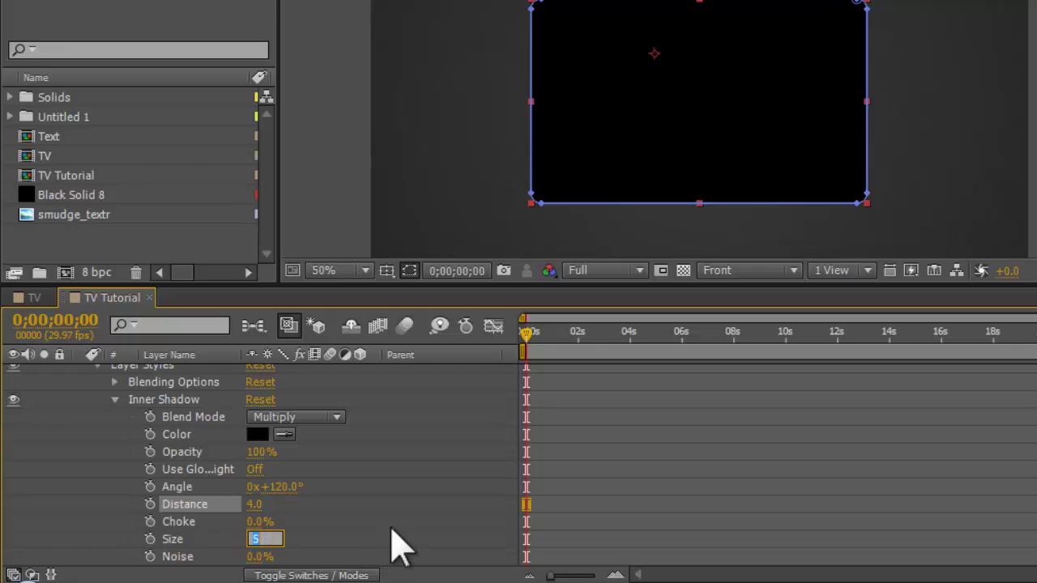
pyautogui.press('Return')
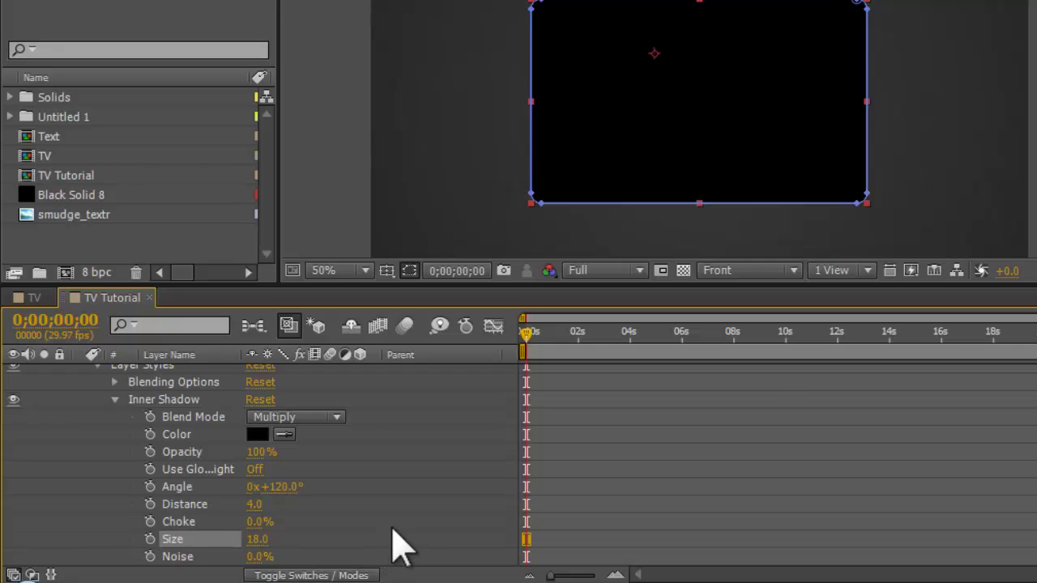
# Look at the finished TV composition for reference and return to the TV Tutorial composition
pyautogui.click(39, 298)
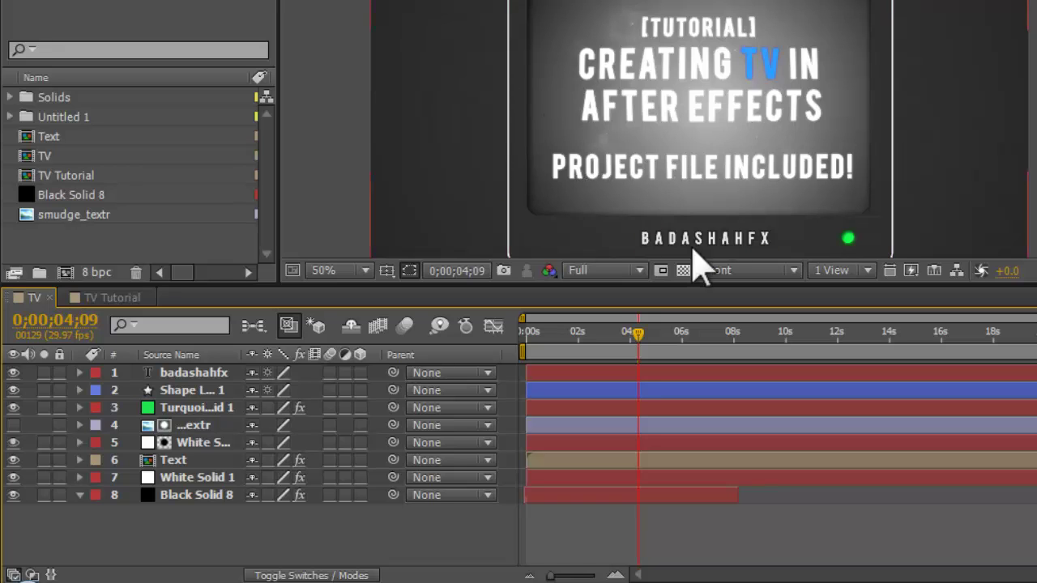
pyautogui.click(99, 298)
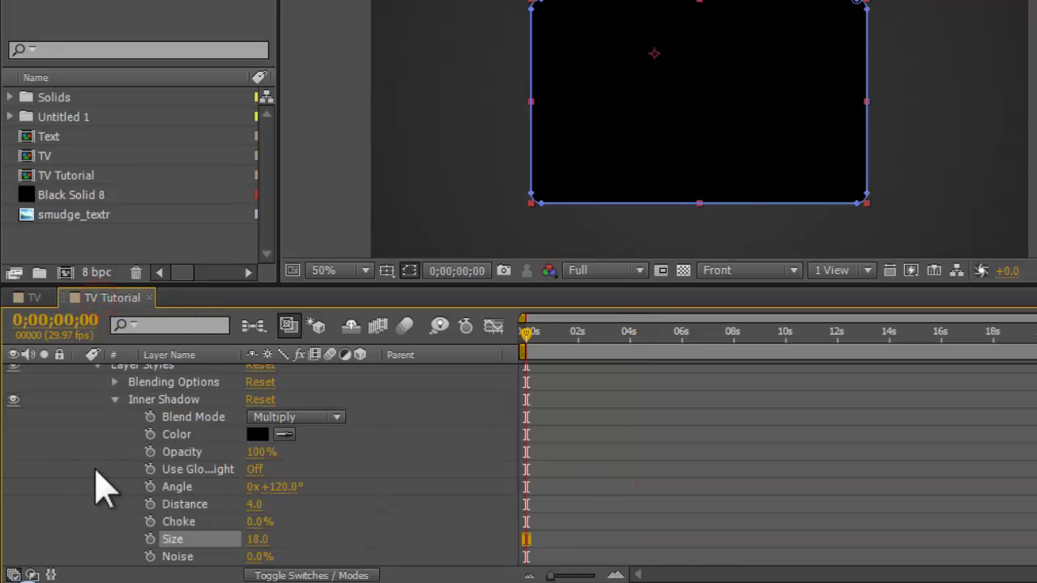
# Collapse the Inner Shadow settings and apply the Ramp effect to the tv layer
pyautogui.click(115, 399)
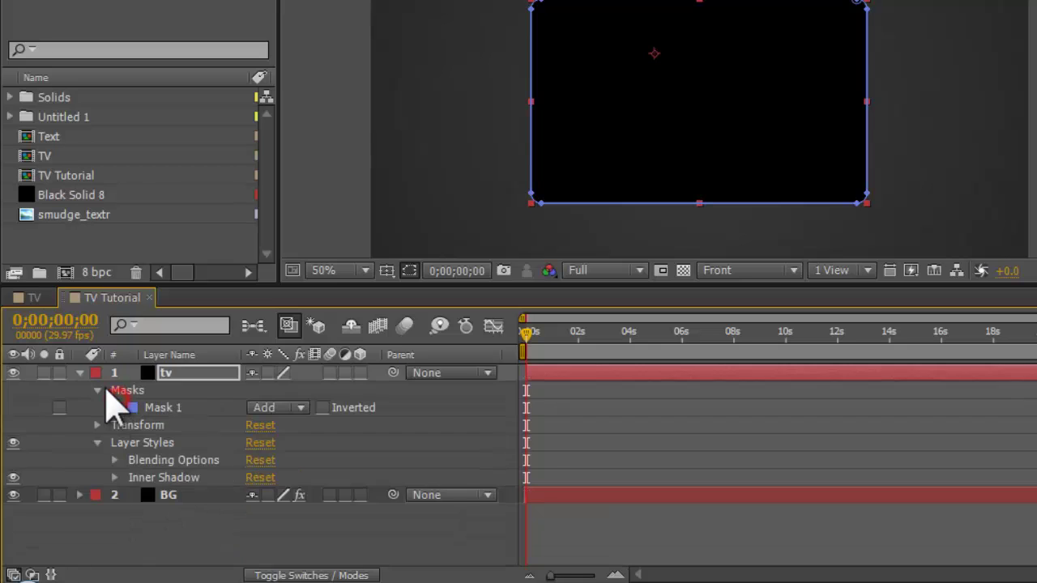
pyautogui.click(300, 537)
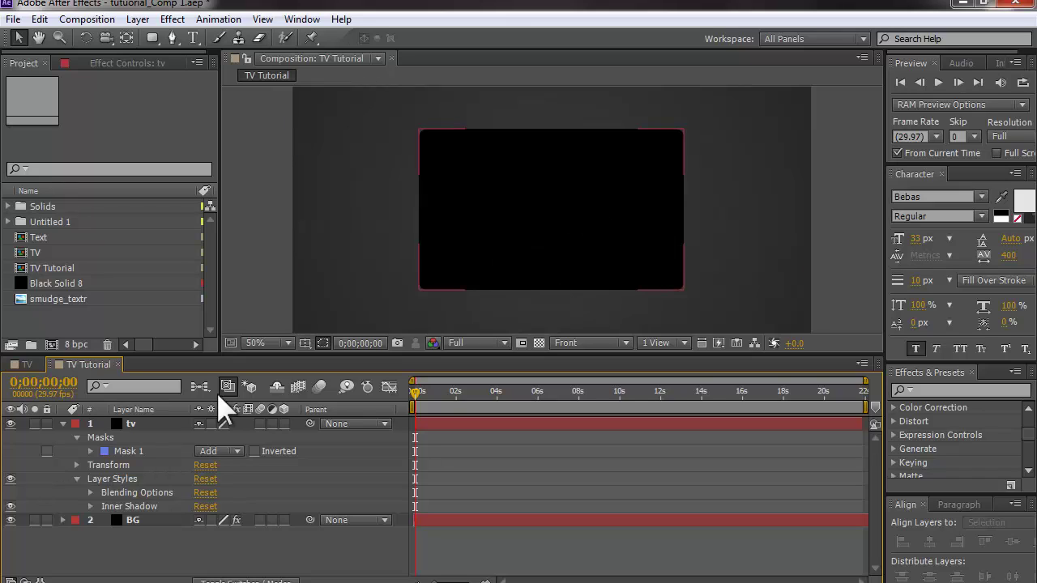
pyautogui.click(136, 423)
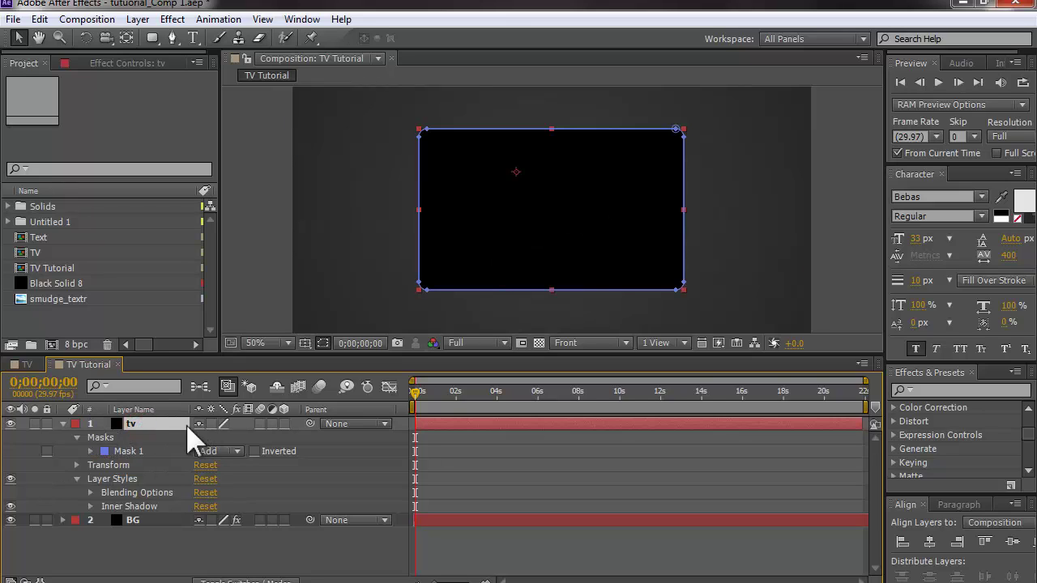
pyautogui.click(927, 392)
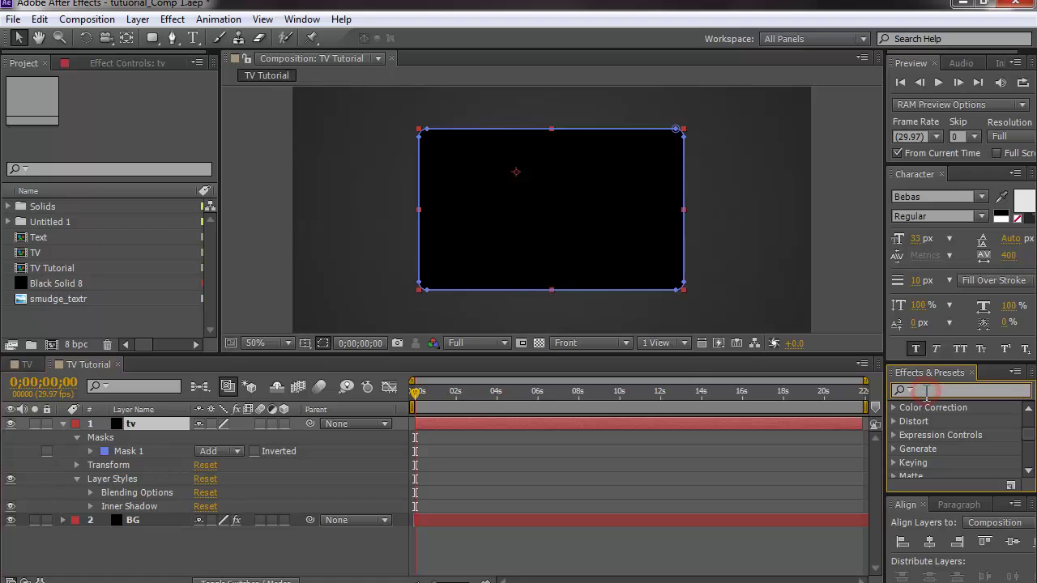
pyautogui.write('ramp')
pyautogui.moveTo(940, 429); pyautogui.dragTo(604, 254)
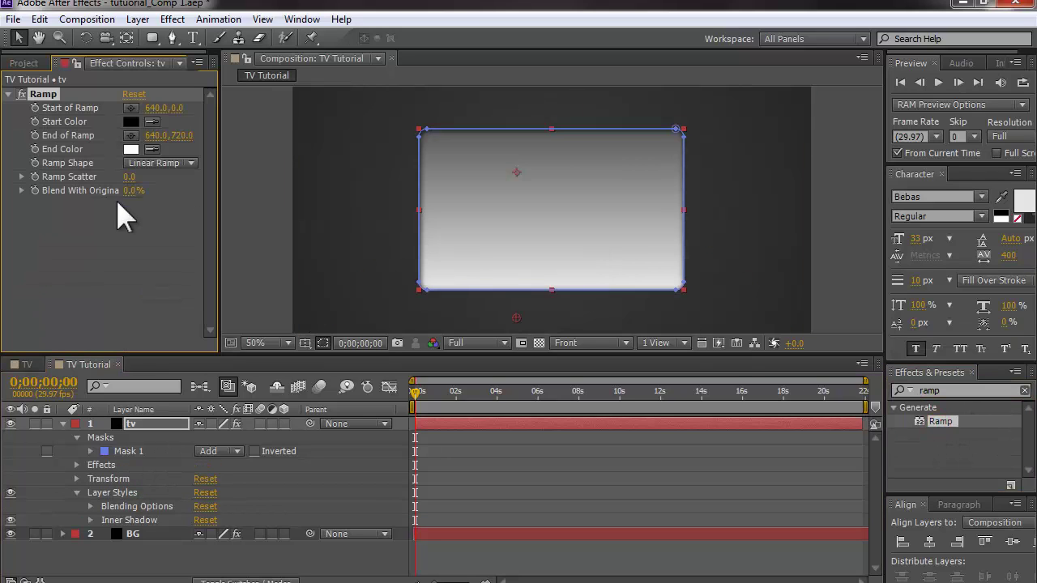
pyautogui.click(124, 252)
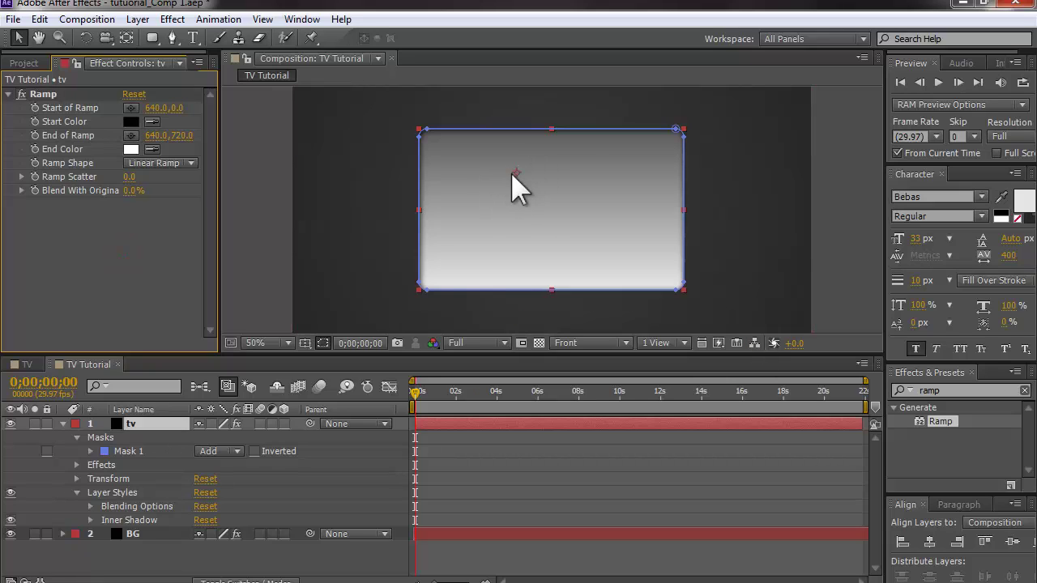
pyautogui.moveTo(516, 171); pyautogui.dragTo(542, 201)
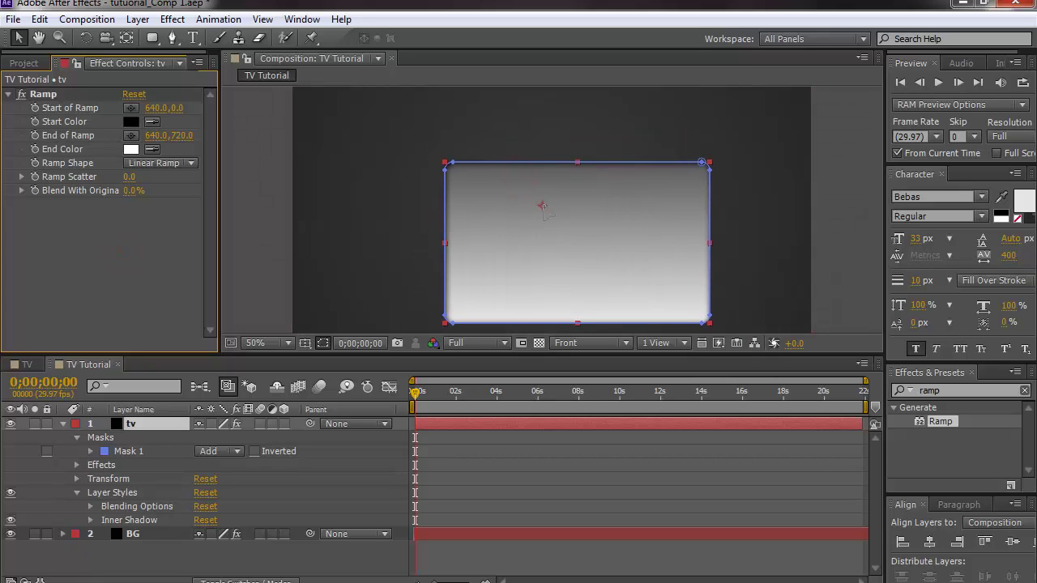
pyautogui.hotkey('ctrl', 'z')
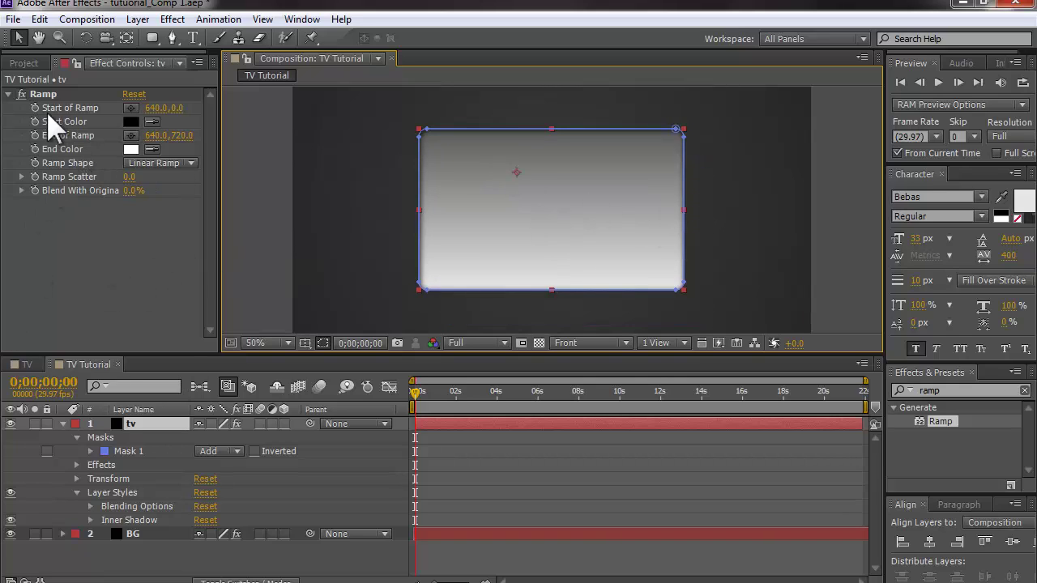
# Set the tv layer's Ramp start color to light grey CAC9C9 and its end color to dark grey 363333
pyautogui.click(131, 122)
pyautogui.moveTo(719, 354)
pyautogui.mouseDown()
pyautogui.moveTo(620, 316)
pyautogui.moveTo(648, 290)
pyautogui.moveTo(623, 304)
pyautogui.mouseUp()
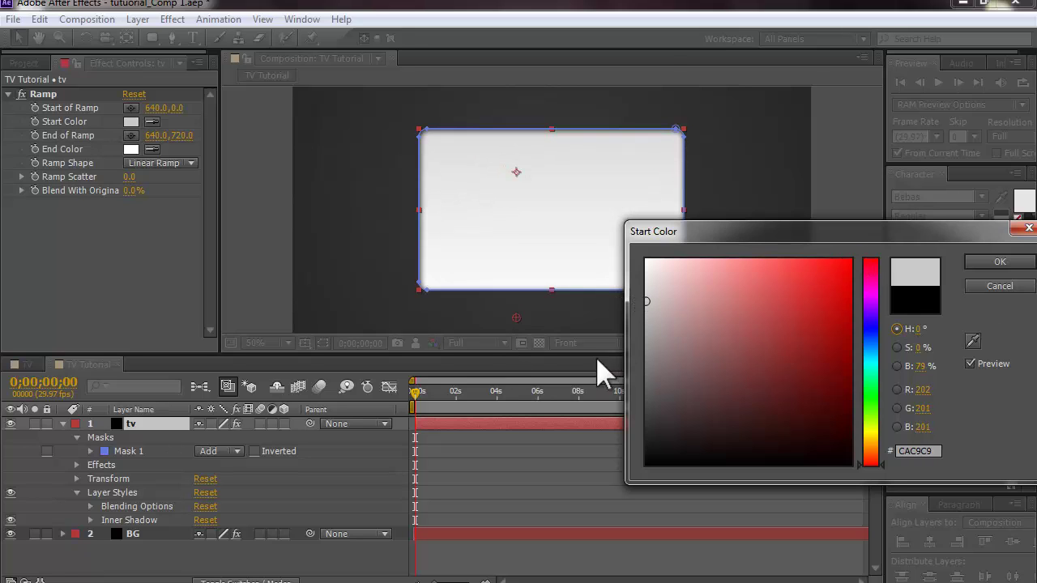
pyautogui.click(998, 263)
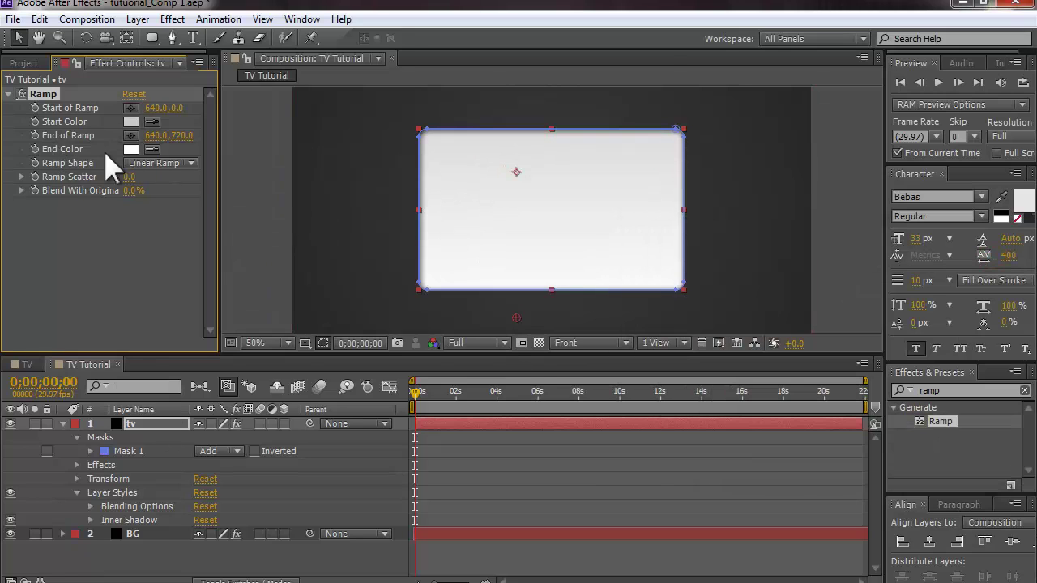
pyautogui.click(132, 150)
pyautogui.moveTo(646, 364); pyautogui.dragTo(658, 421)
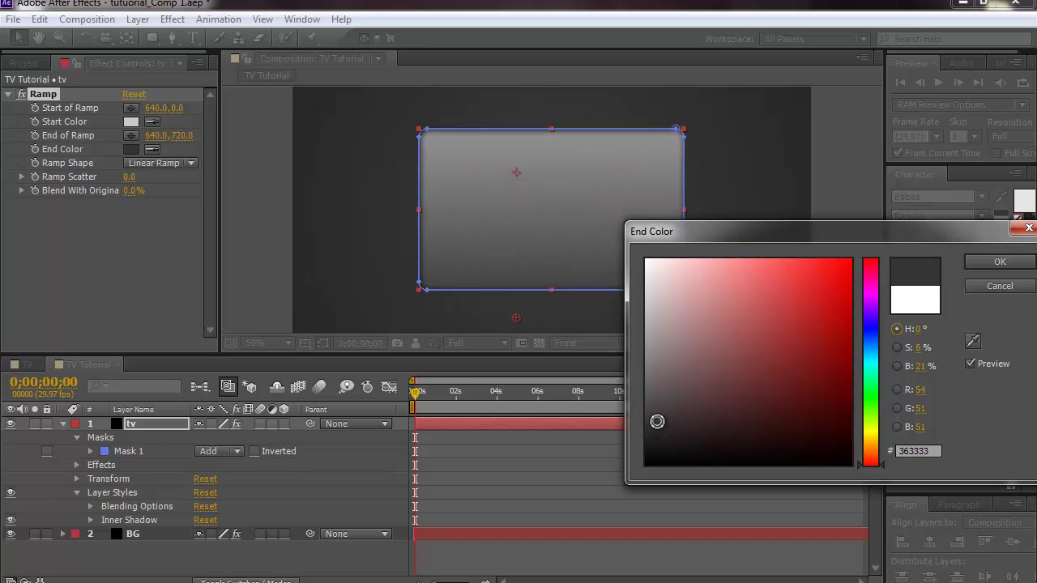
pyautogui.click(1001, 263)
# Move the Ramp's start point to the middle of the TV at about 728, 440 and its end point to about 1114, 504
pyautogui.click(42, 95)
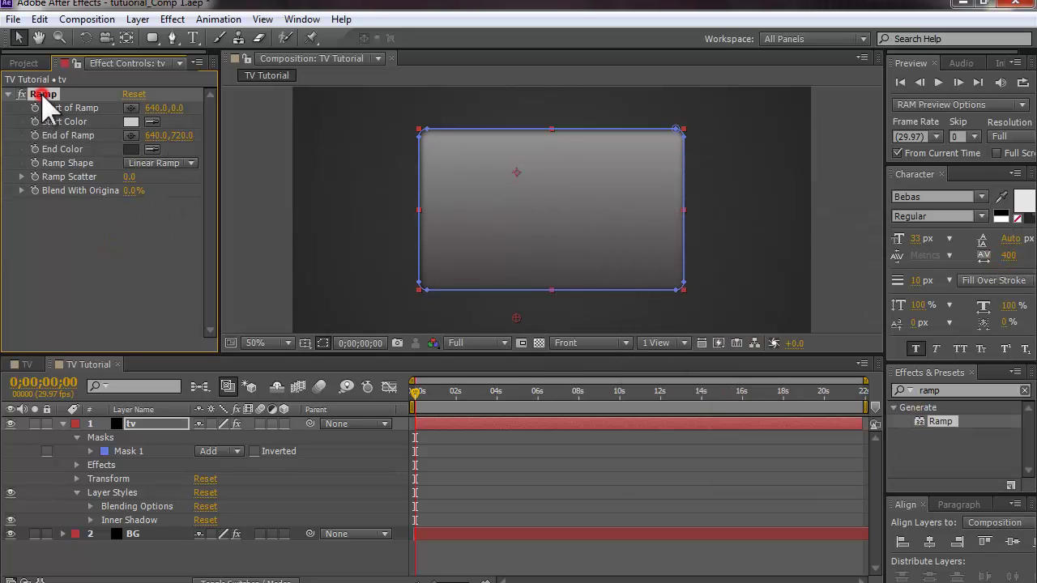
pyautogui.scroll(-4, 637, 196)
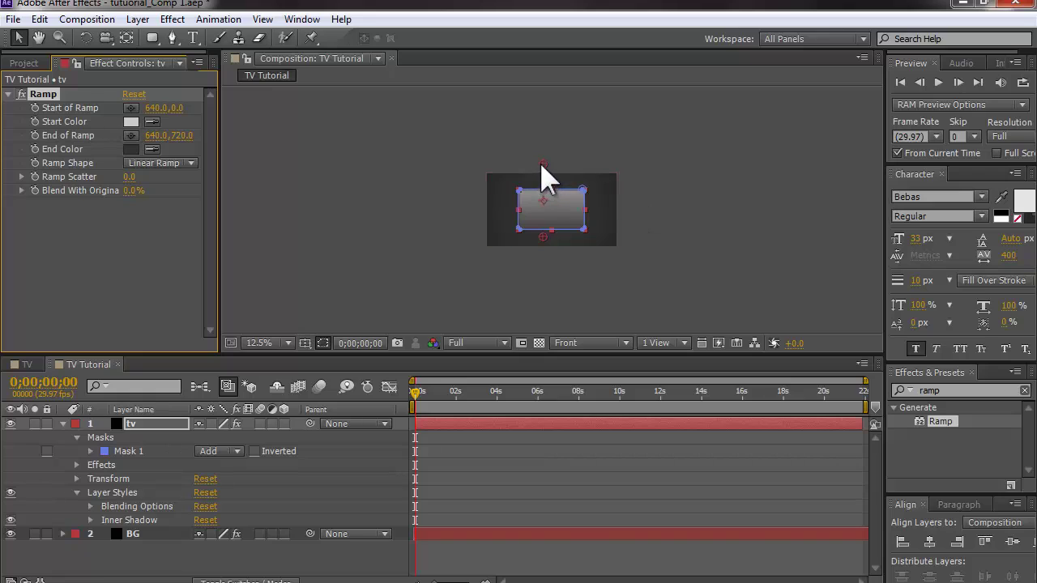
pyautogui.moveTo(542, 162); pyautogui.dragTo(553, 207)
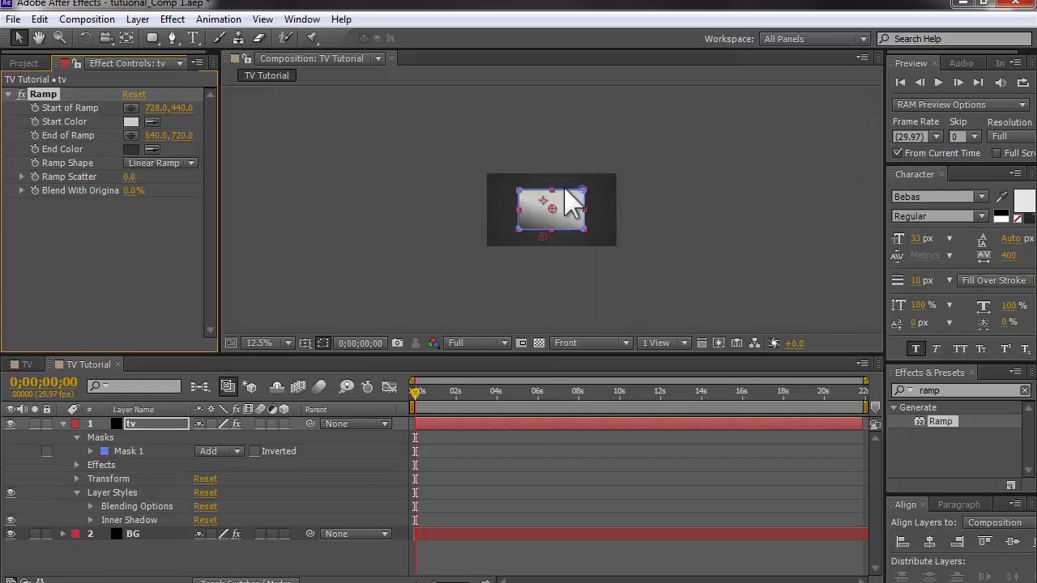
pyautogui.scroll(4, 563, 170)
pyautogui.moveTo(517, 317); pyautogui.dragTo(707, 231)
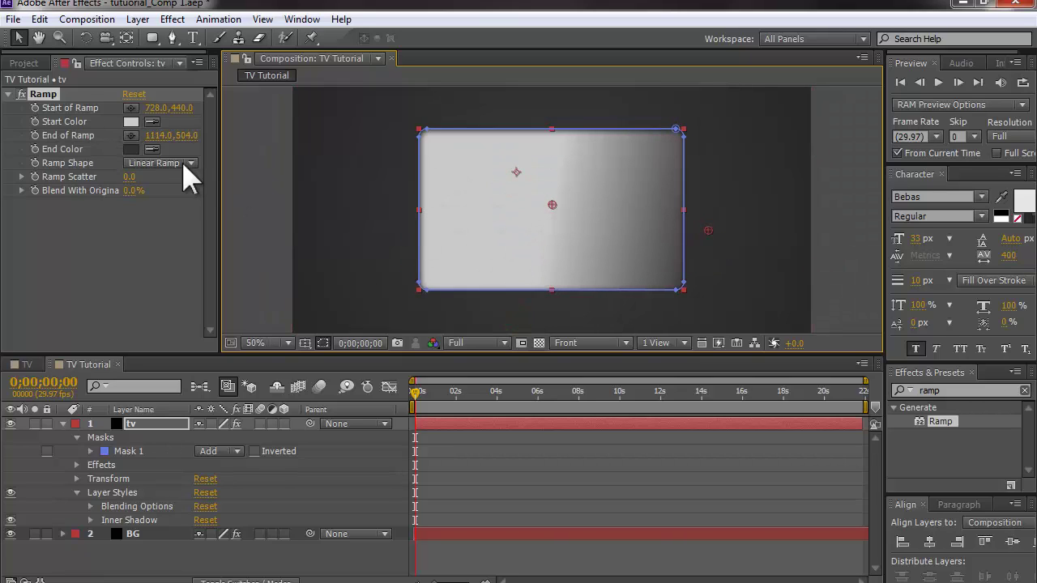
# Change the tv layer's ramp shape to Radial Ramp and move the end point to about 1070, 462
pyautogui.click(146, 163)
pyautogui.click(181, 197)
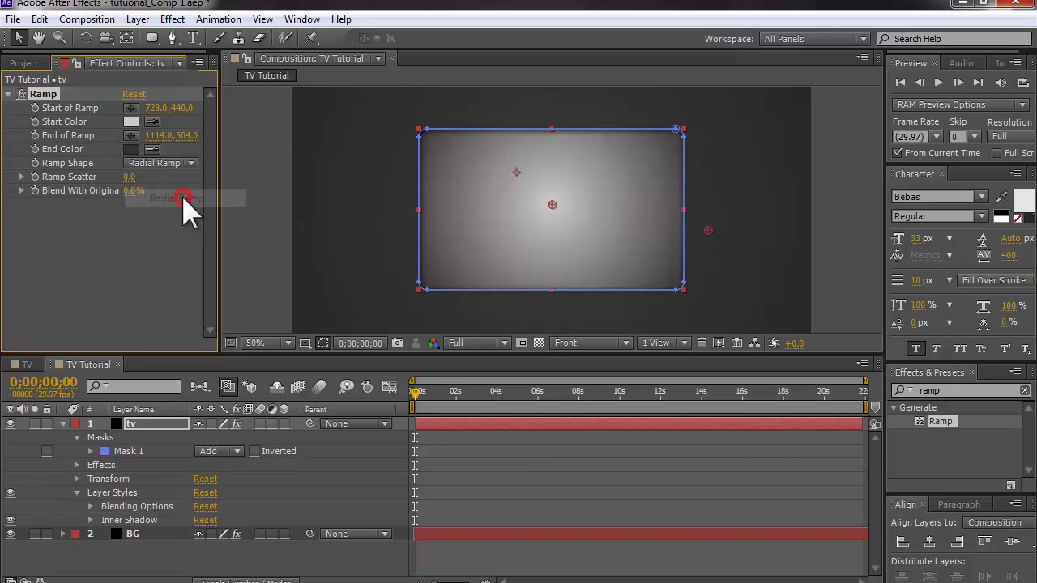
pyautogui.moveTo(708, 230); pyautogui.dragTo(694, 214)
pyautogui.click(724, 223)
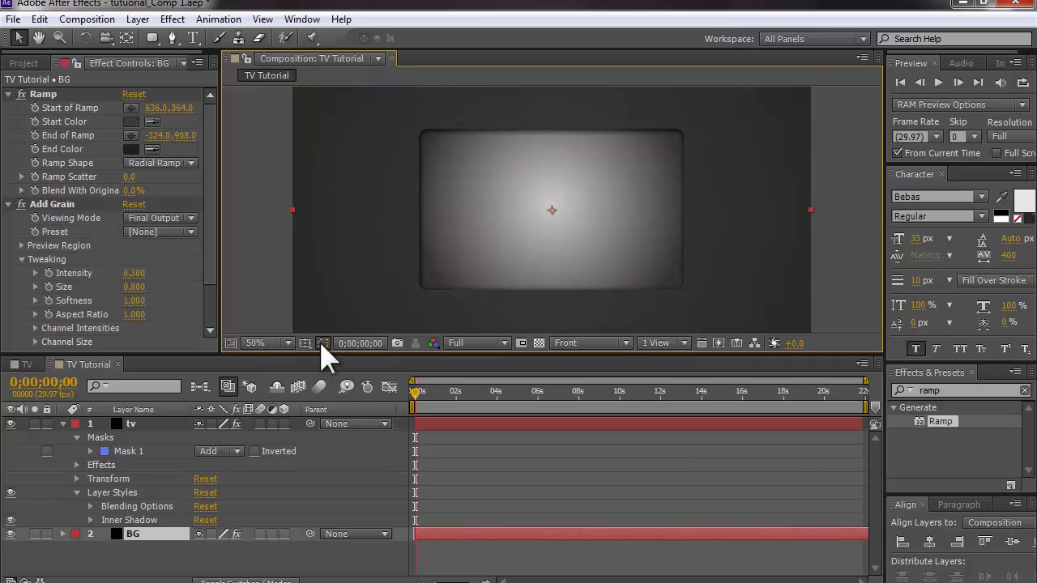
# Reselect the tv layer's Ramp and fine-tune its start point to about 724, 446 and its end point to about 1072, 298
pyautogui.click(131, 424)
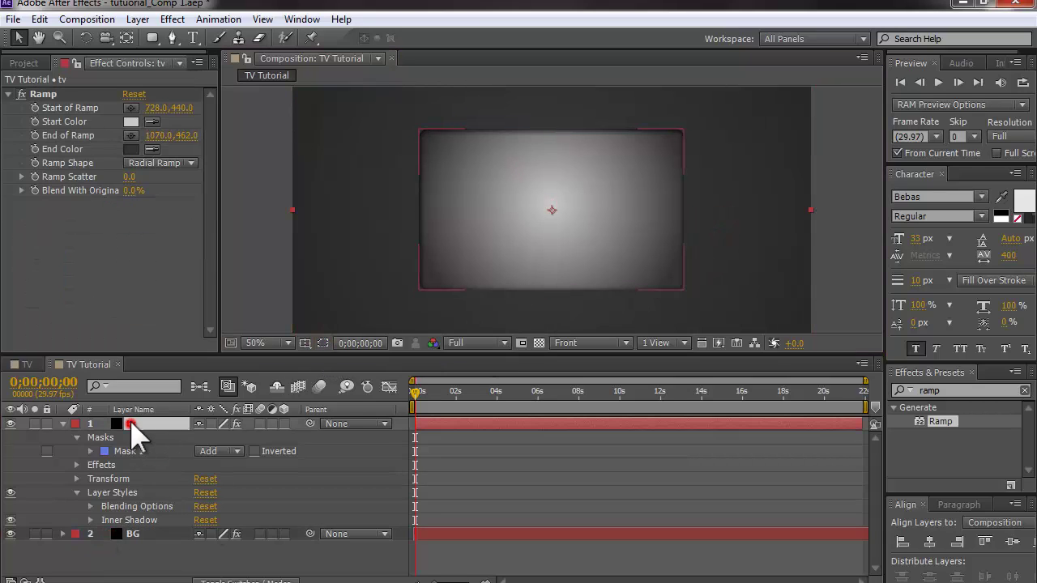
pyautogui.click(515, 171)
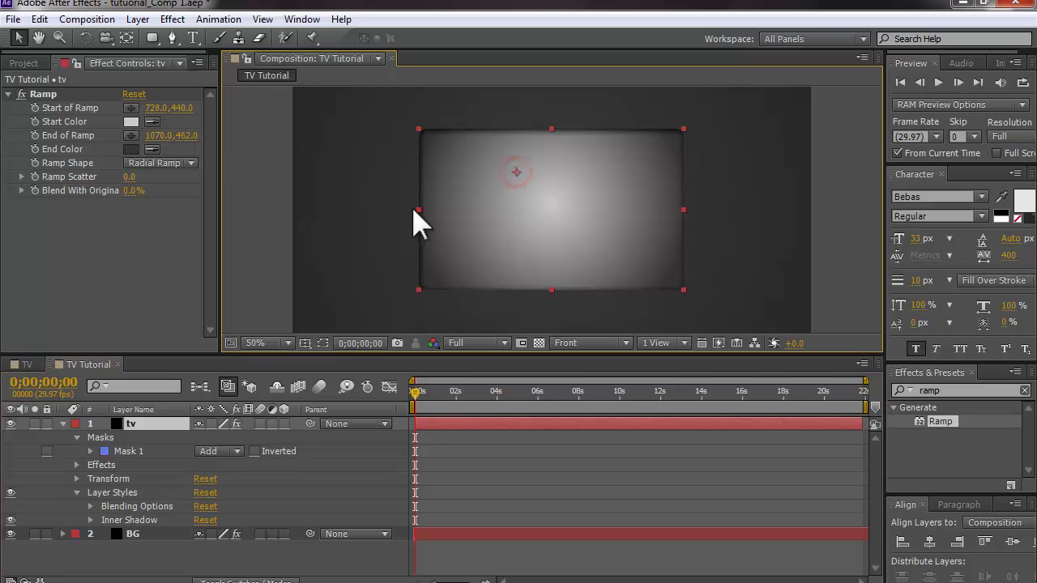
pyautogui.click(44, 94)
pyautogui.moveTo(551, 205); pyautogui.dragTo(557, 206)
pyautogui.moveTo(694, 204); pyautogui.dragTo(707, 150)
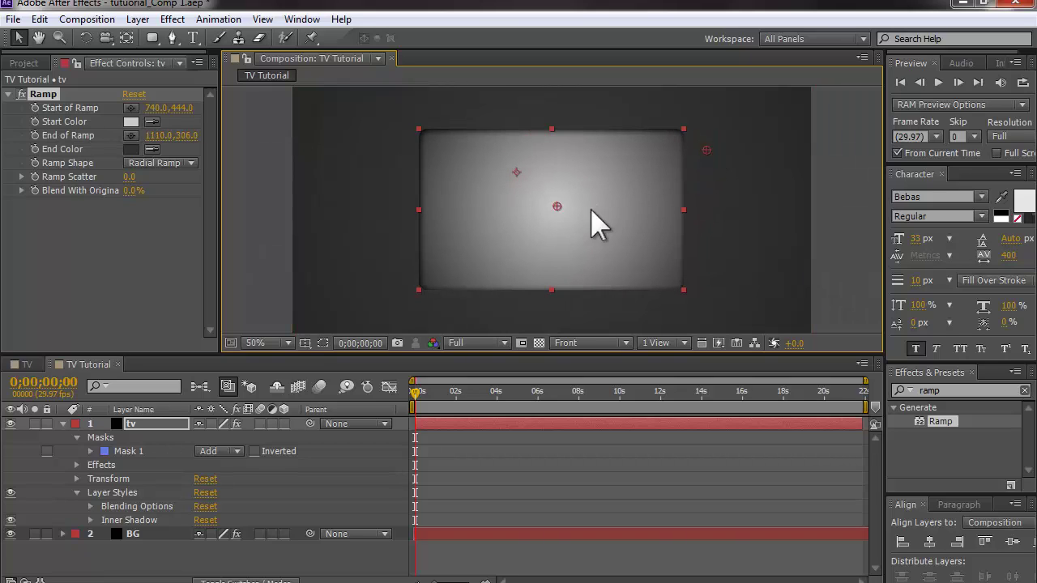
pyautogui.moveTo(555, 206); pyautogui.dragTo(553, 208)
pyautogui.moveTo(705, 151)
pyautogui.mouseDown()
pyautogui.moveTo(695, 169)
pyautogui.moveTo(696, 139)
pyautogui.mouseUp()
pyautogui.moveTo(554, 207); pyautogui.dragTo(551, 207)
pyautogui.moveTo(694, 147); pyautogui.dragTo(694, 154)
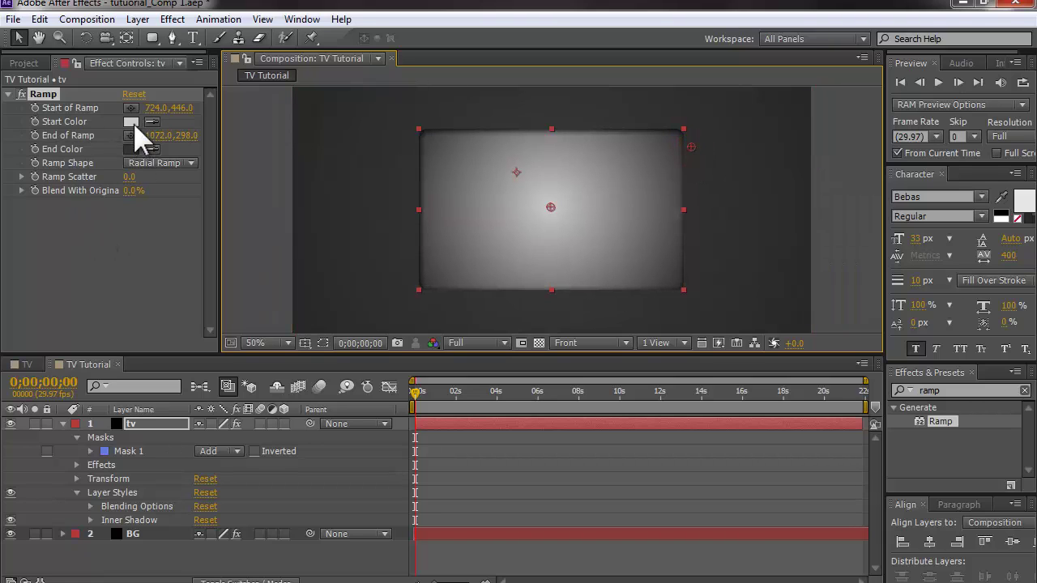
# Darken the tv layer's Ramp start color to grey AAAAAA
pyautogui.click(132, 121)
pyautogui.click(650, 318)
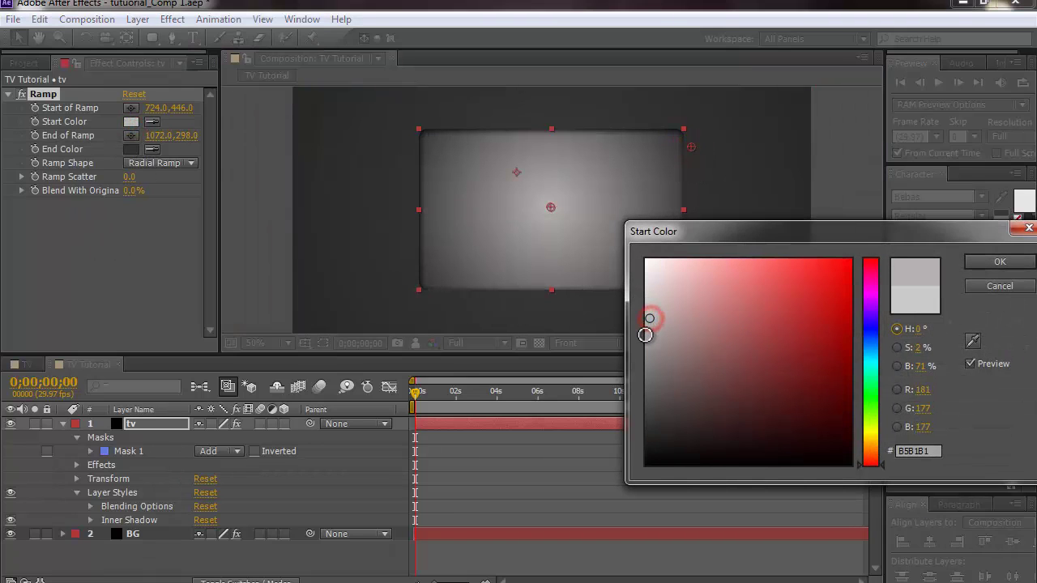
pyautogui.moveTo(658, 316)
pyautogui.mouseDown()
pyautogui.moveTo(646, 333)
pyautogui.moveTo(644, 318)
pyautogui.moveTo(641, 359)
pyautogui.moveTo(643, 322)
pyautogui.mouseUp()
pyautogui.click(999, 262)
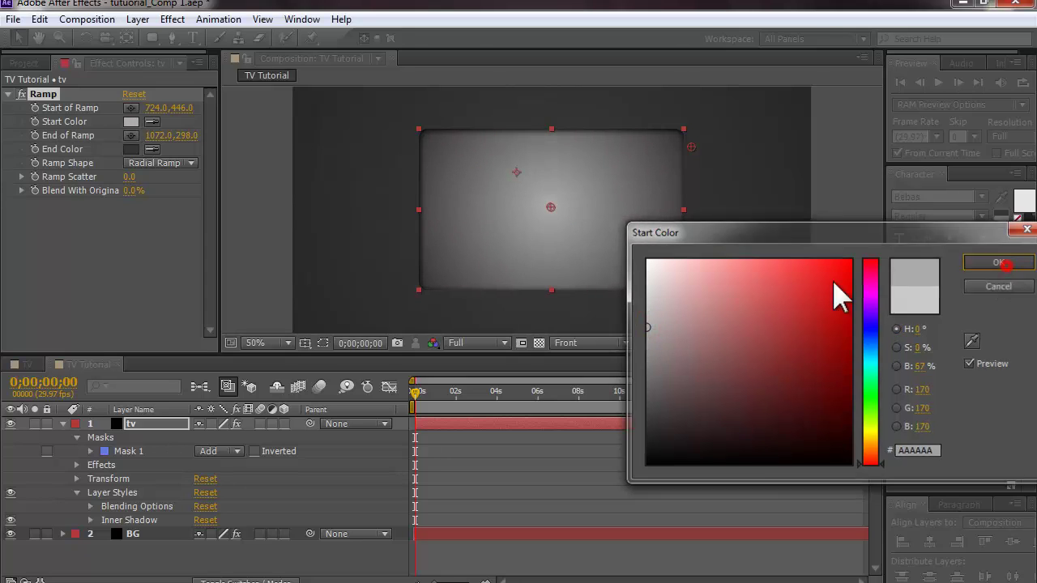
pyautogui.click(845, 264)
pyautogui.press(',')
pyautogui.press(',')
pyautogui.press('.')
pyautogui.press('.')
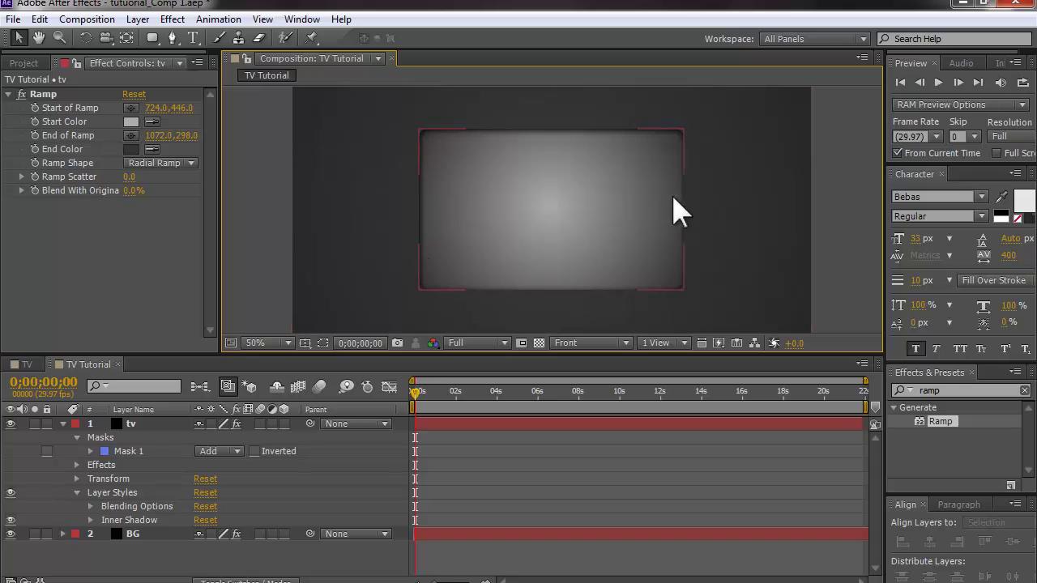
pyautogui.click(261, 219)
pyautogui.click(589, 207)
# Collapse the tv layer's properties and shrink the timeline to give the composition view more height
pyautogui.click(63, 423)
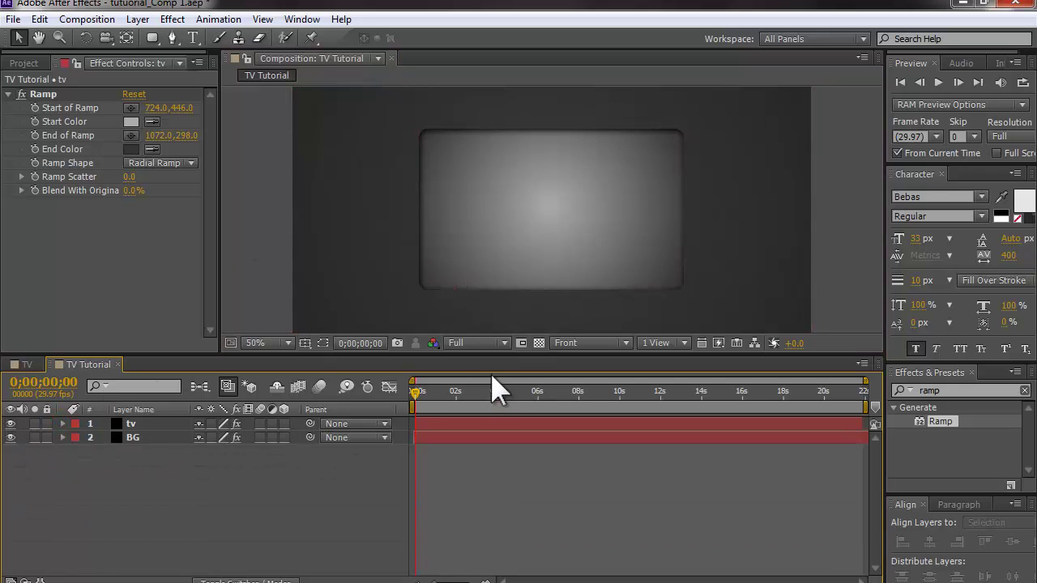
pyautogui.moveTo(513, 355); pyautogui.dragTo(511, 397)
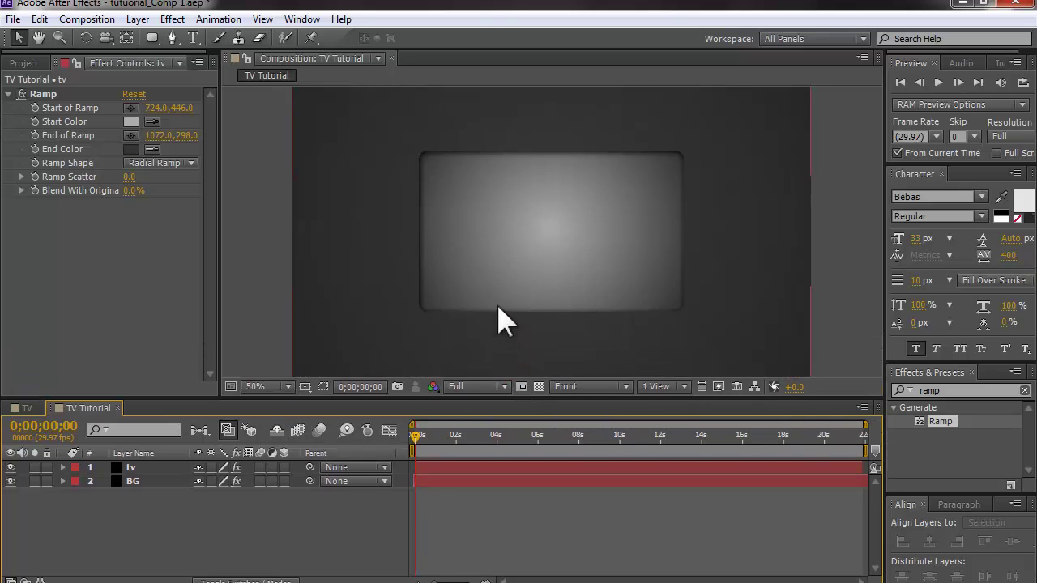
# Place the smudge_textr image from the project in the center of the composition, above the tv layer
pyautogui.click(24, 64)
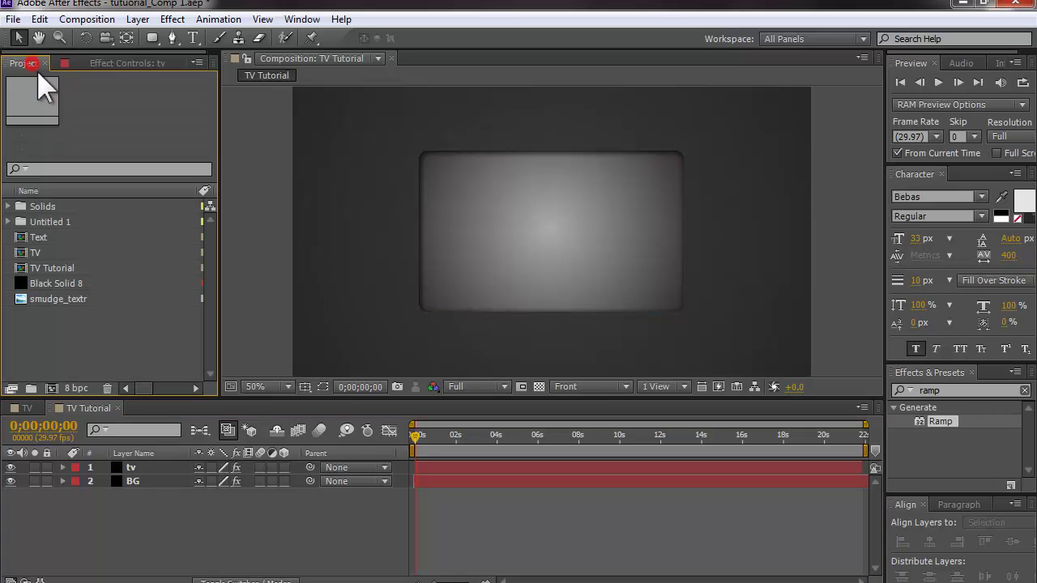
pyautogui.click(73, 300)
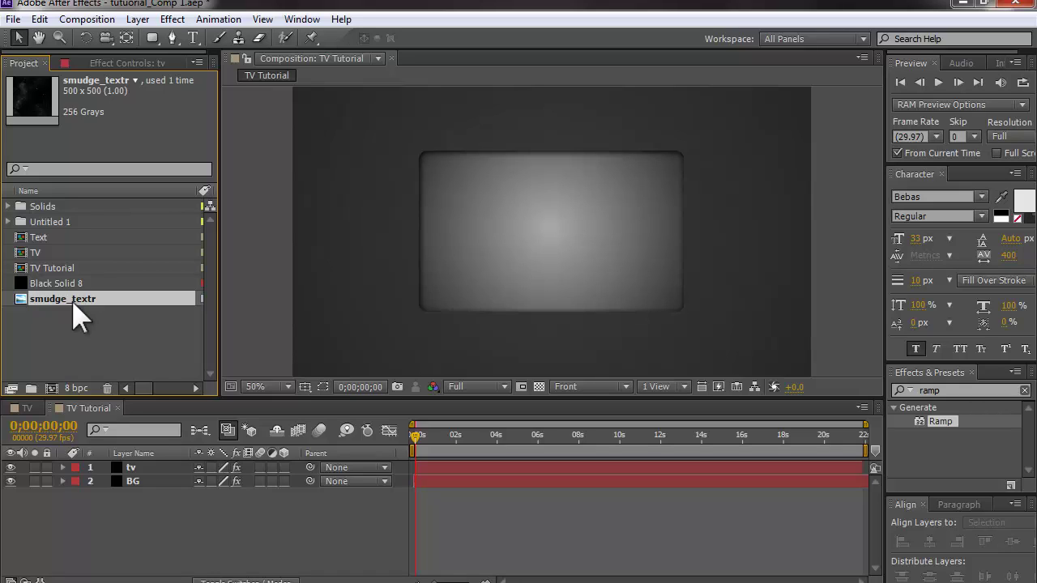
pyautogui.moveTo(69, 316)
pyautogui.mouseDown()
pyautogui.moveTo(55, 312)
pyautogui.moveTo(76, 360)
pyautogui.moveTo(73, 454)
pyautogui.moveTo(624, 272)
pyautogui.moveTo(548, 243)
pyautogui.mouseUp()
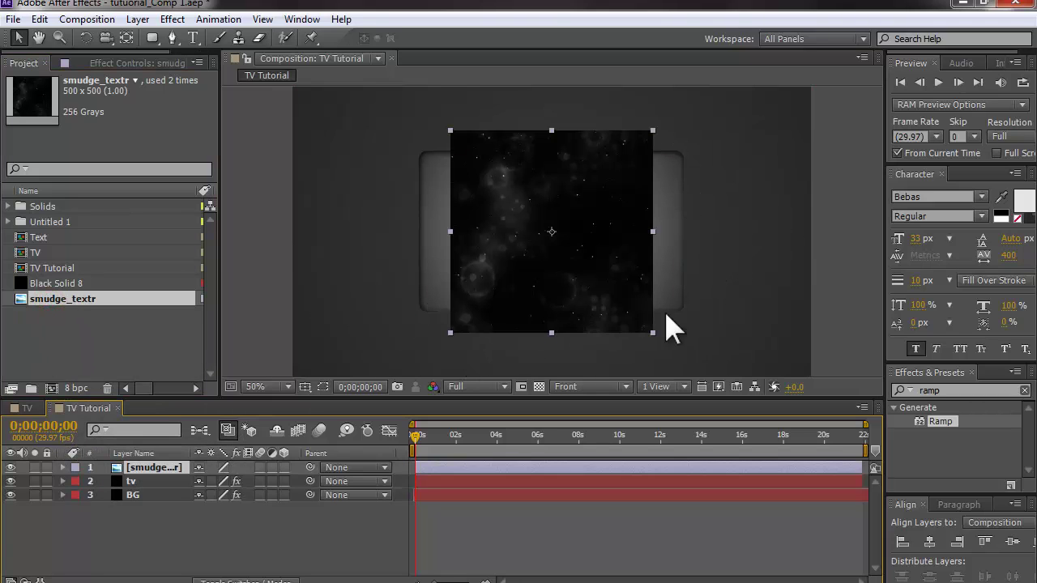
pyautogui.scroll(2, 551, 231)
pyautogui.scroll(-2, 551, 231)
pyautogui.click(170, 515)
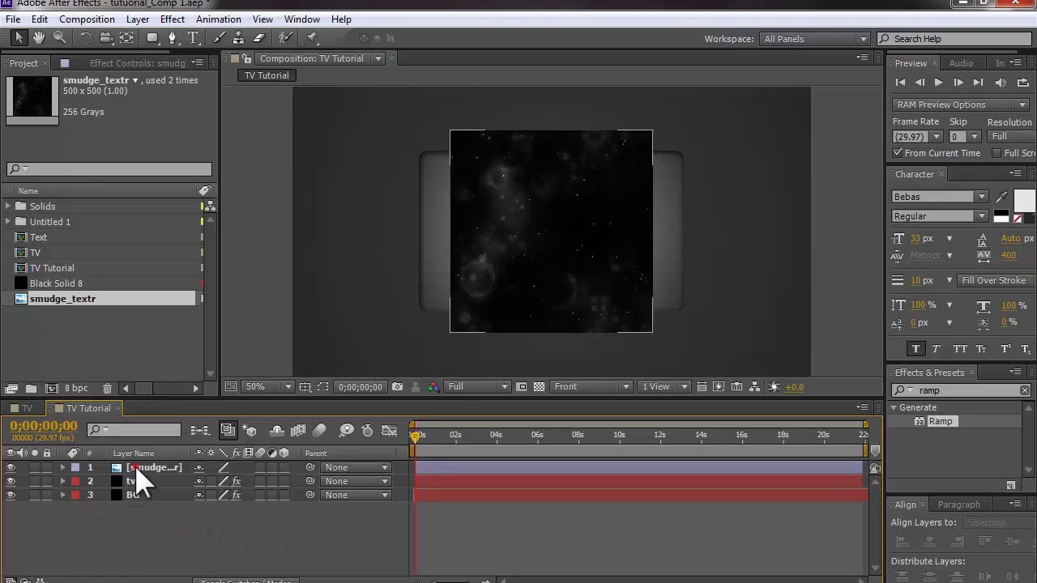
pyautogui.doubleClick(138, 470)
pyautogui.click(551, 58)
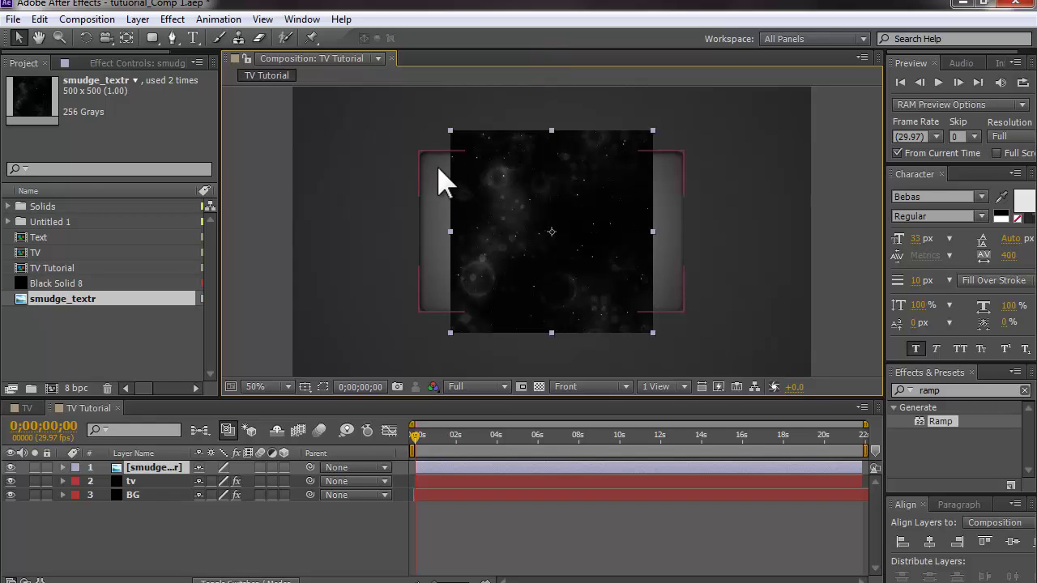
# Create a 1280 by 720 px white solid, color FFFFFF, above the smudge_textr layer
pyautogui.rightClick(201, 531)
pyautogui.moveTo(268, 362)
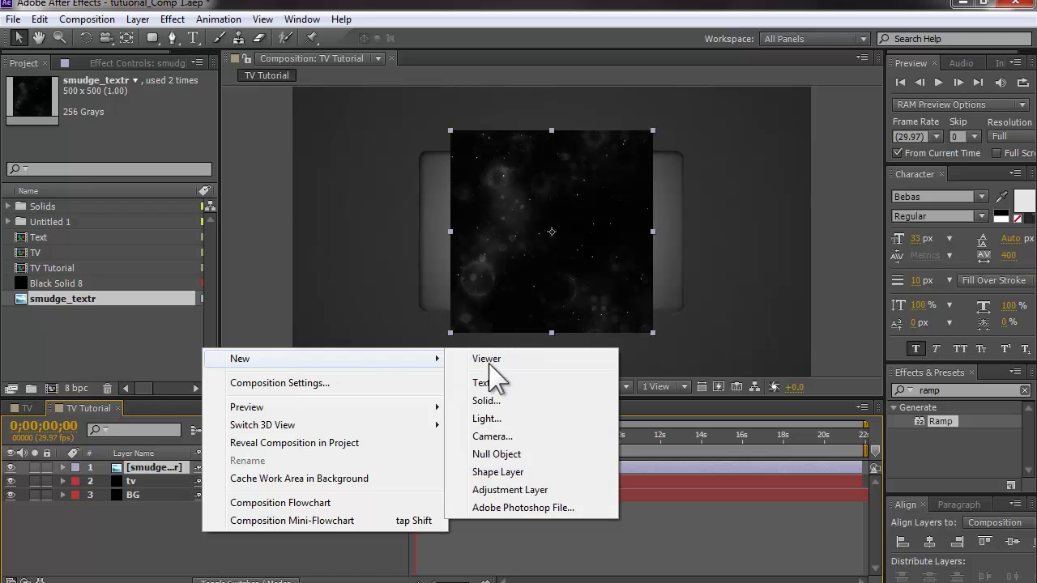
pyautogui.click(491, 400)
pyautogui.click(503, 397)
pyautogui.click(648, 260)
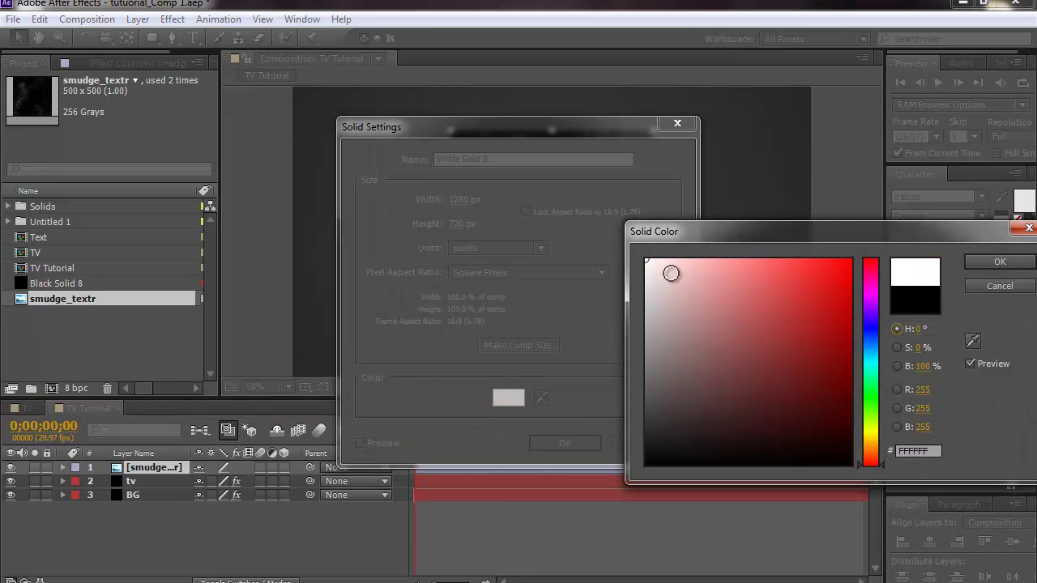
pyautogui.click(992, 262)
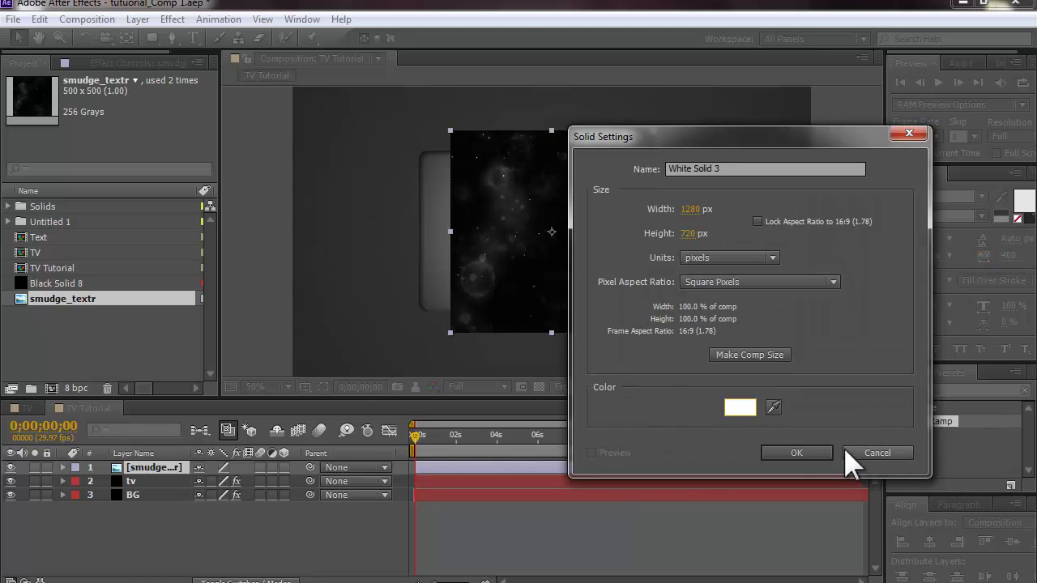
pyautogui.click(810, 450)
# Move the white solid directly below the smudge_textr layer in the layer stack
pyautogui.click(198, 539)
pyautogui.click(152, 468)
pyautogui.click(153, 481)
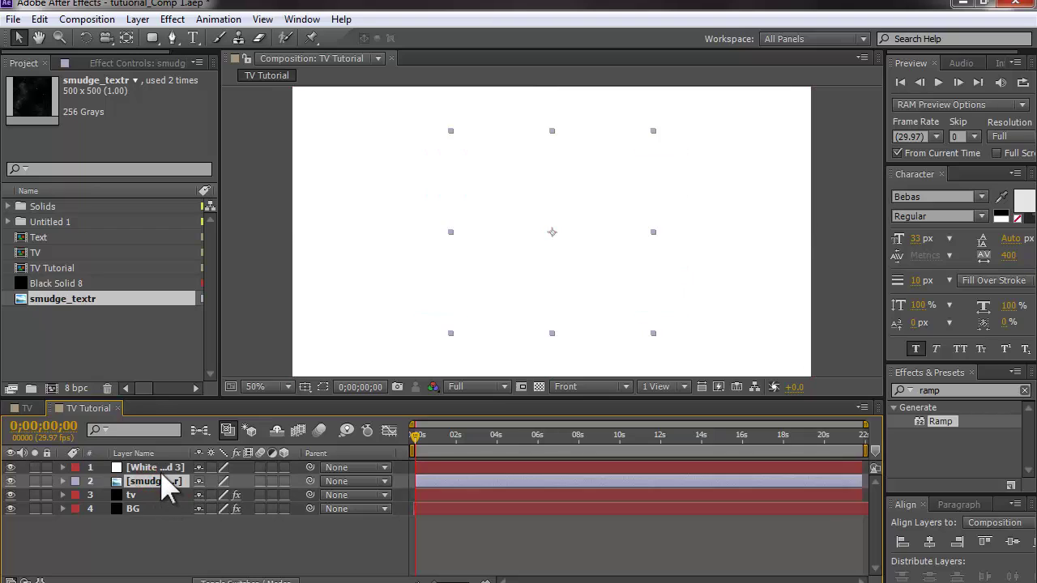
pyautogui.click(153, 468)
pyautogui.moveTo(155, 489); pyautogui.dragTo(155, 487)
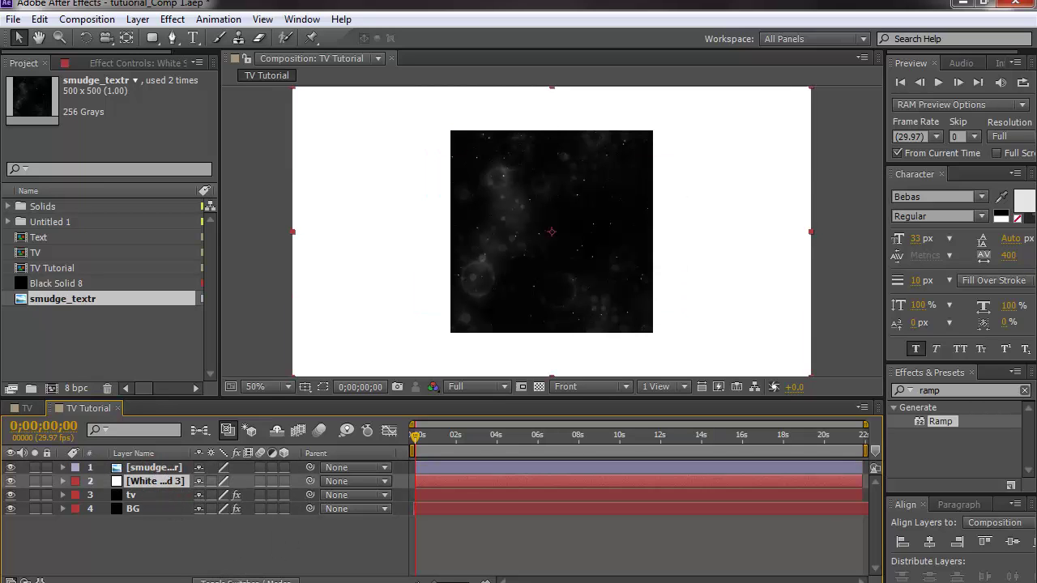
# Set the white solid's track matte to Luma Matte "[smudge_textr]"
pyautogui.click(247, 581)
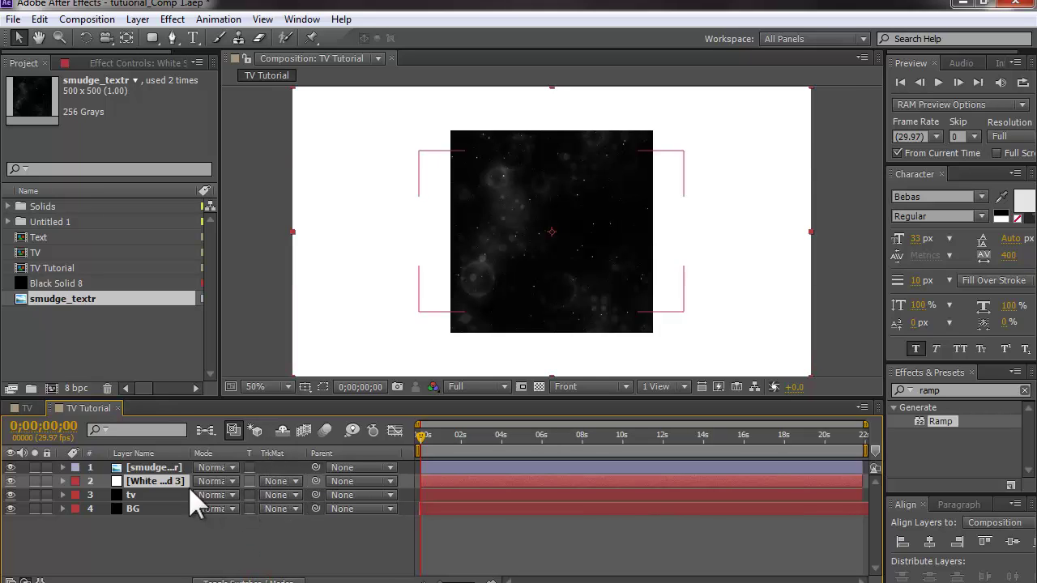
pyautogui.click(286, 483)
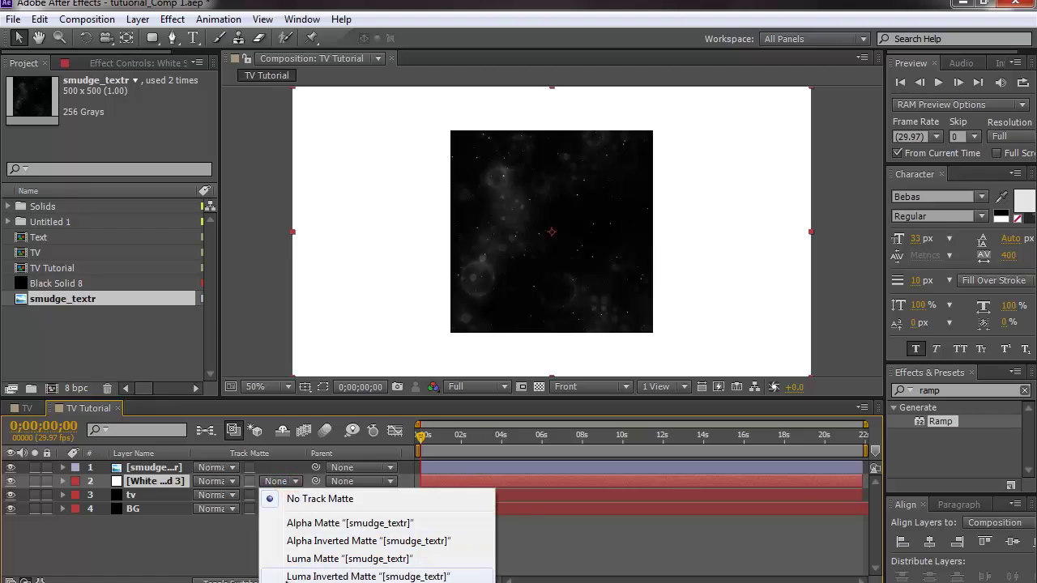
pyautogui.click(300, 575)
pyautogui.click(281, 483)
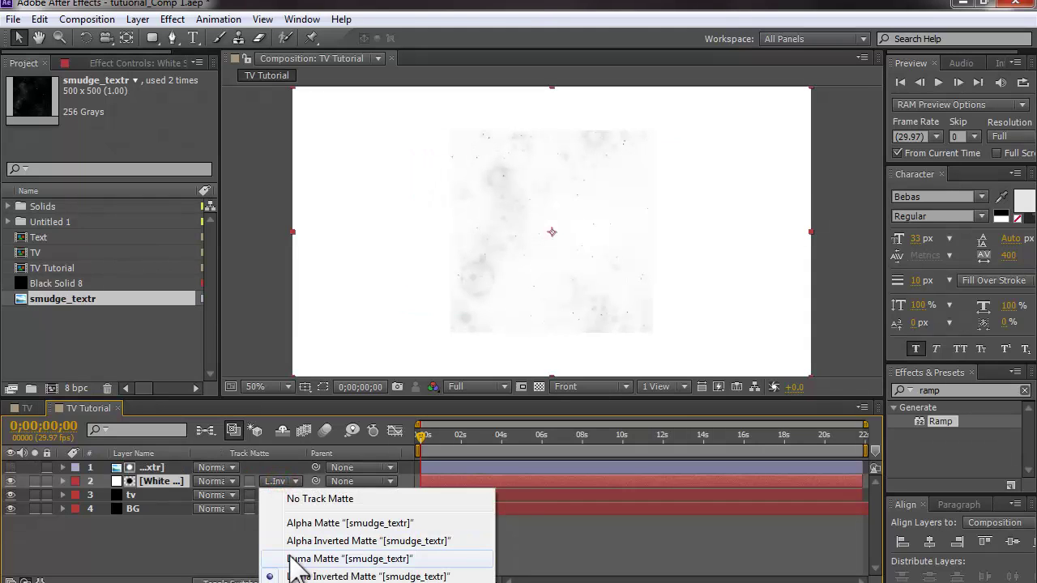
pyautogui.click(289, 557)
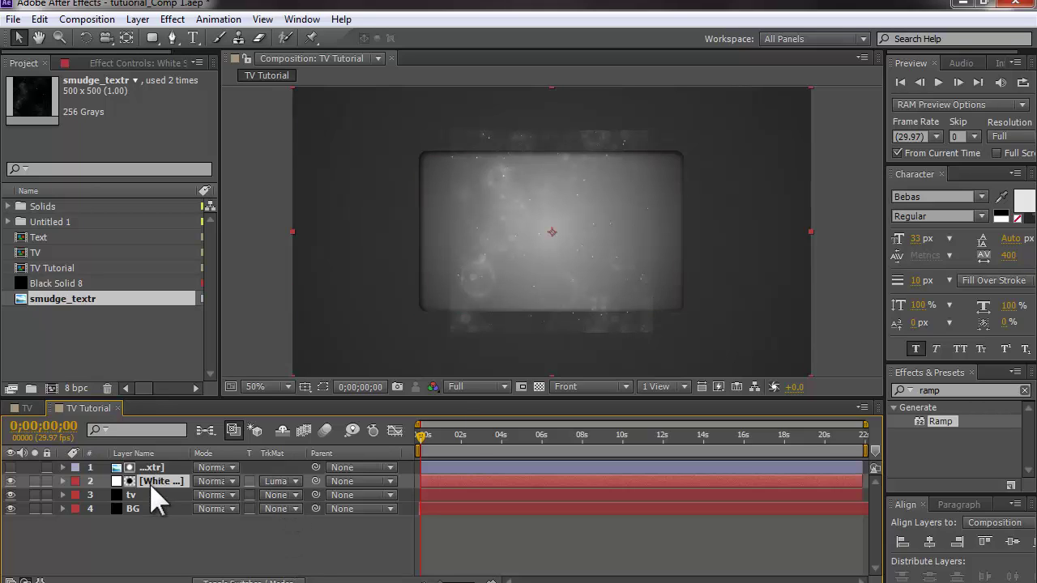
pyautogui.press('/')
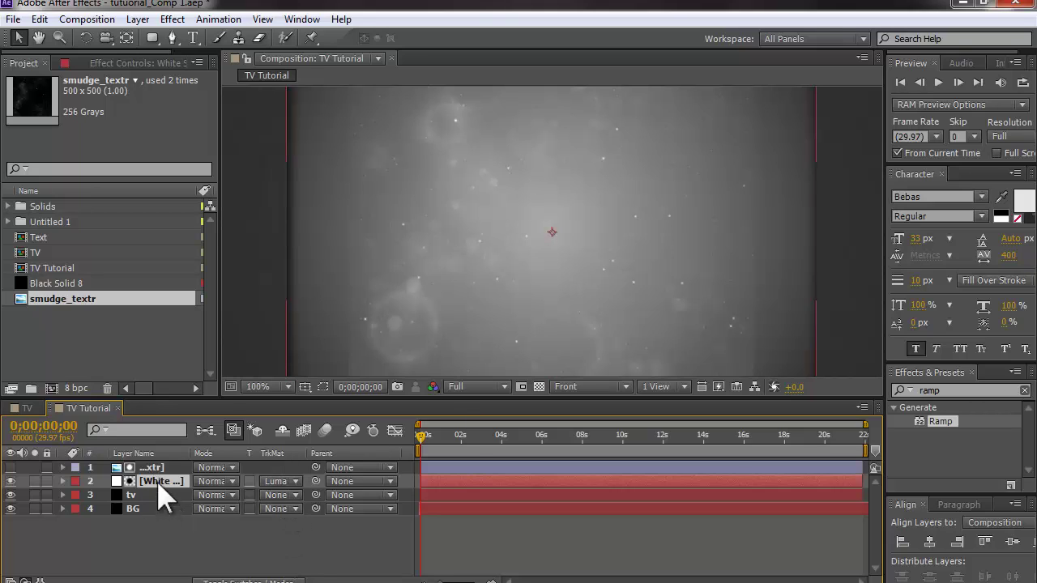
pyautogui.press(',')
pyautogui.press(',')
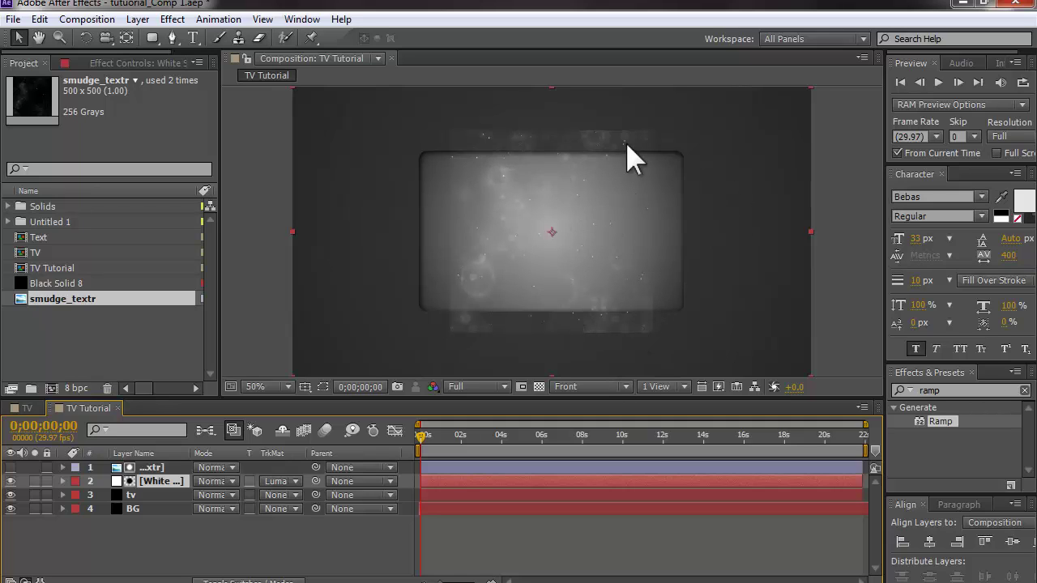
pyautogui.scroll(2, 675, 301)
pyautogui.scroll(-2, 577, 284)
# Draw a closed, curved freeform mask with the Pen tool on the smudge_textr layer, keeping it inside the TV screen
pyautogui.click(144, 467)
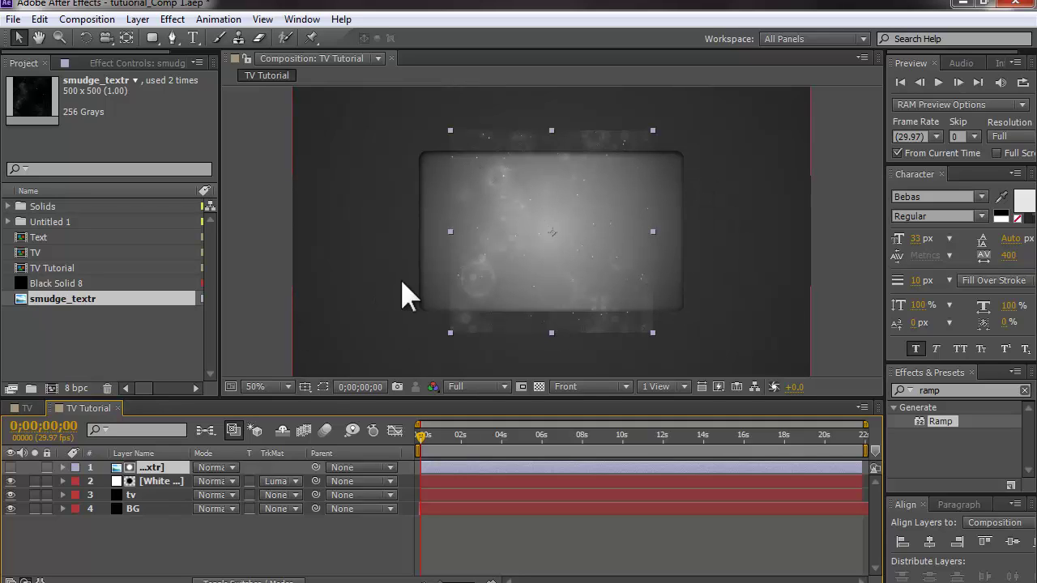
pyautogui.click(173, 37)
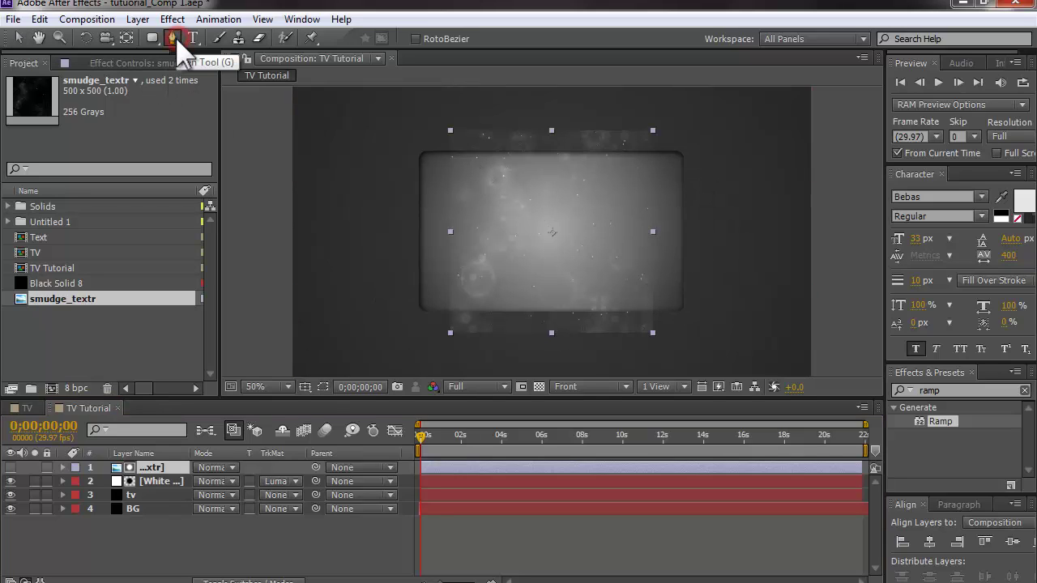
pyautogui.click(636, 193)
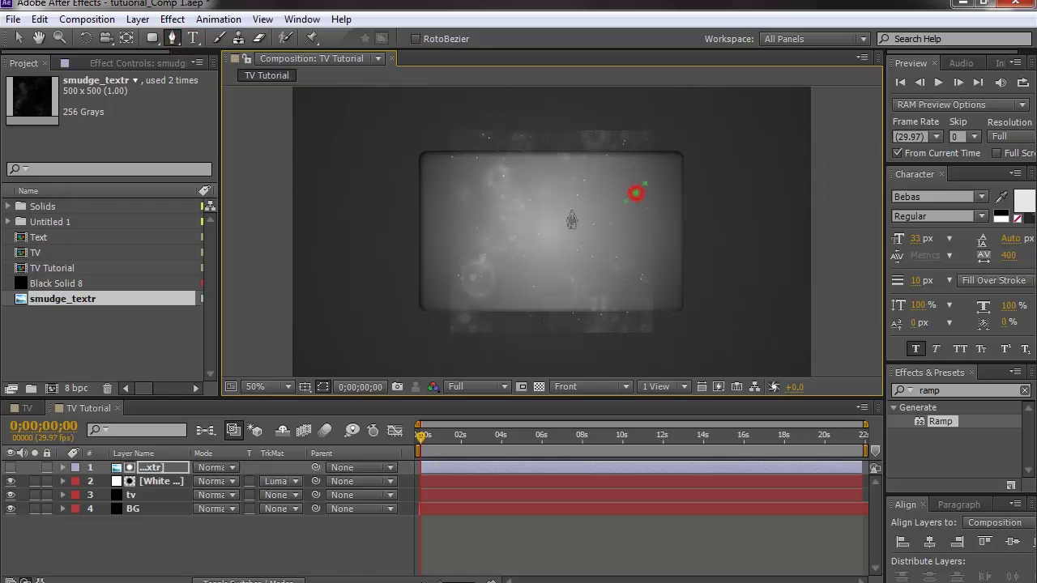
pyautogui.moveTo(457, 171)
pyautogui.mouseDown()
pyautogui.moveTo(518, 166)
pyautogui.moveTo(459, 167)
pyautogui.mouseUp()
pyautogui.moveTo(464, 219); pyautogui.dragTo(469, 230)
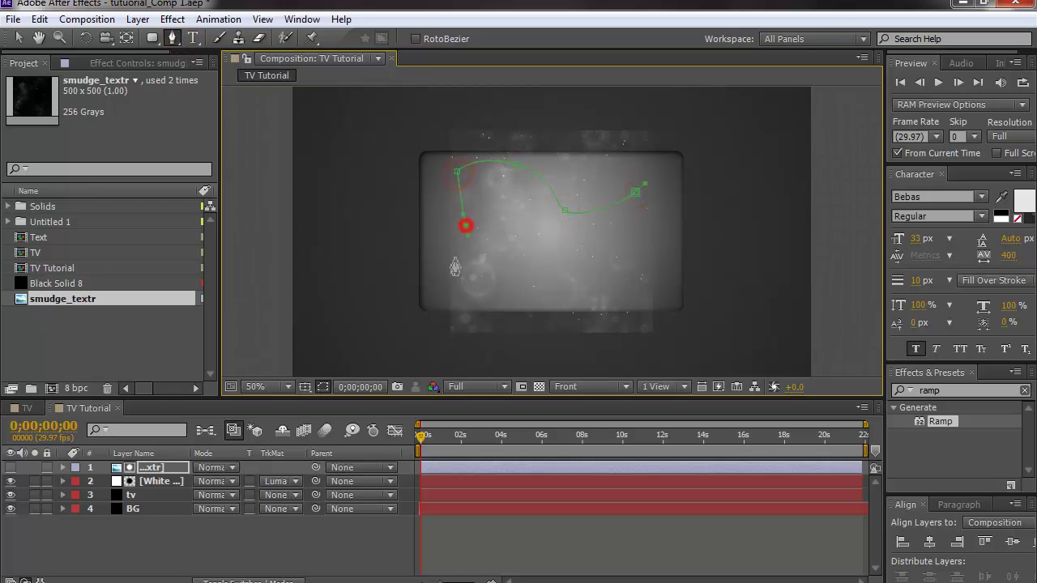
pyautogui.moveTo(591, 295); pyautogui.dragTo(618, 304)
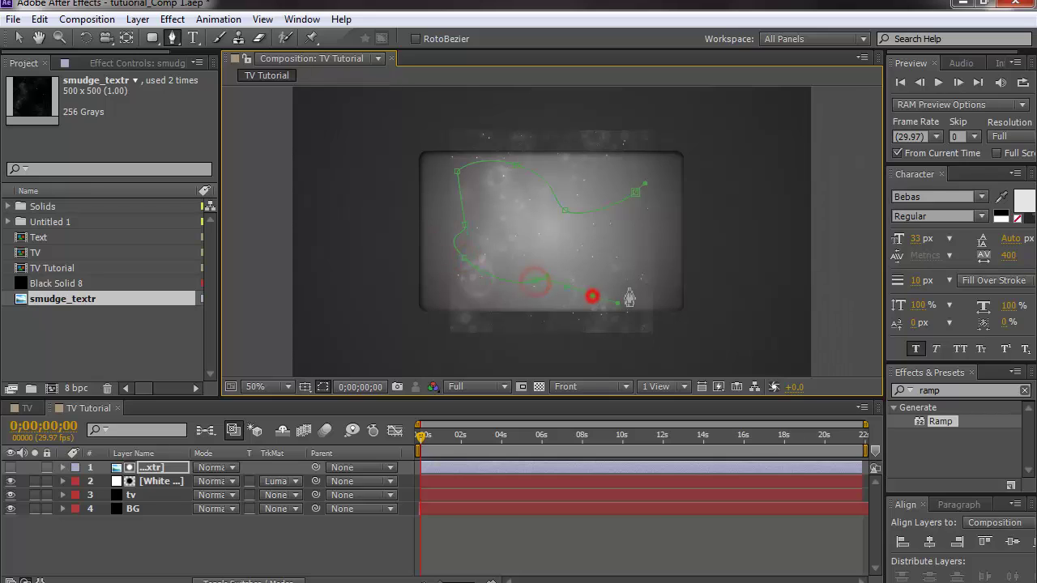
pyautogui.moveTo(578, 256); pyautogui.dragTo(597, 225)
pyautogui.click(640, 196)
pyautogui.click(19, 38)
pyautogui.click(394, 311)
# Reshape the smudge_textr mask by pulling its lower, upper-left and right-side points outward toward the edges of the TV screen
pyautogui.click(534, 234)
pyautogui.click(139, 470)
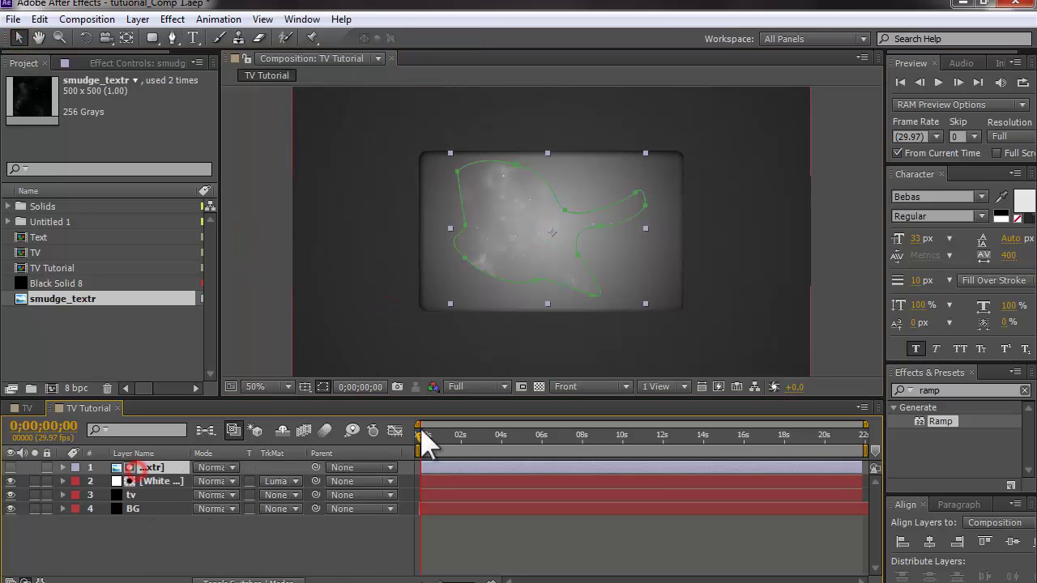
pyautogui.click(536, 284)
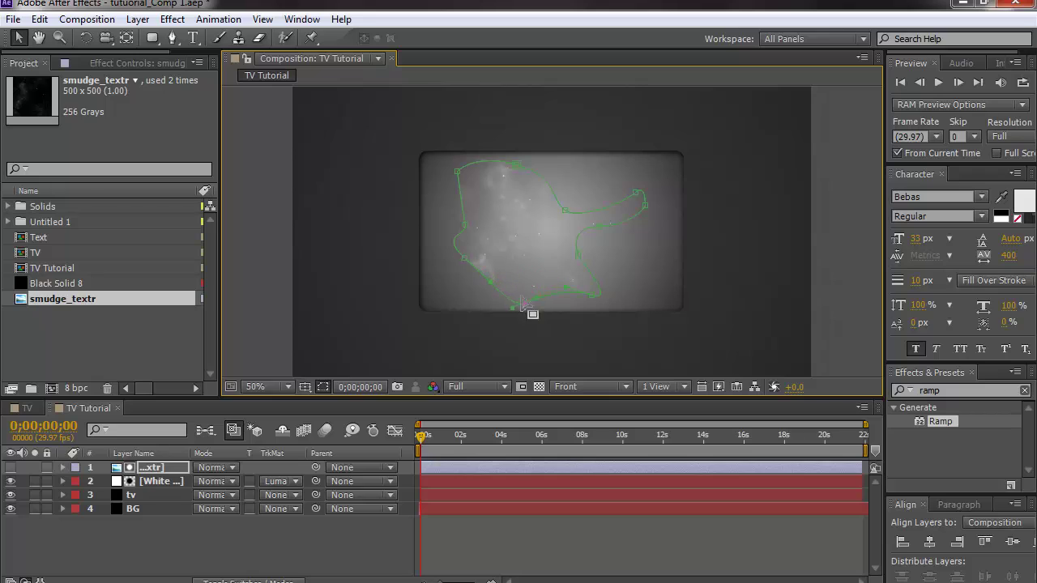
pyautogui.moveTo(597, 229); pyautogui.dragTo(579, 201)
pyautogui.moveTo(466, 266); pyautogui.dragTo(491, 280)
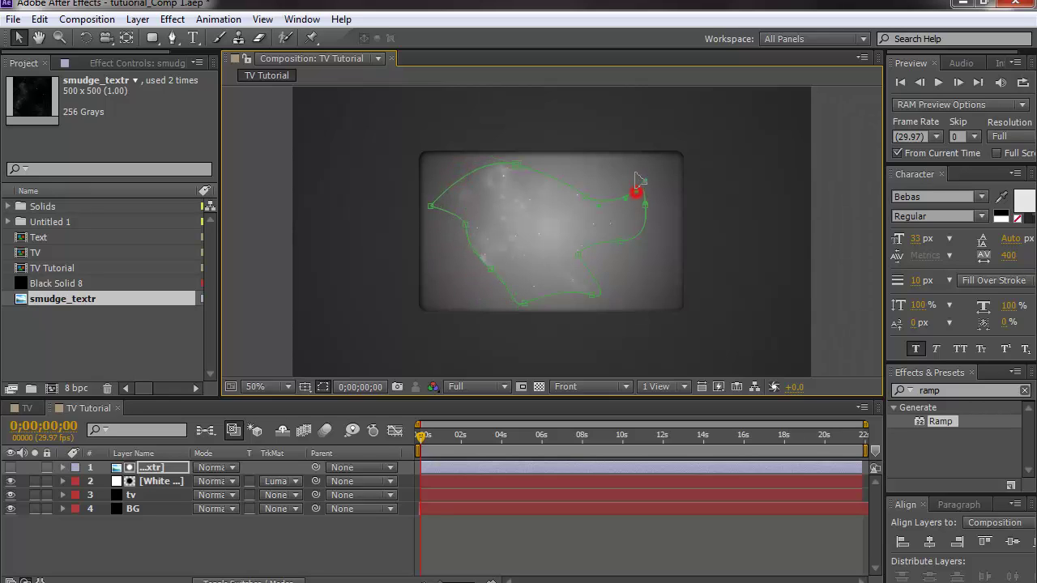
pyautogui.moveTo(637, 260); pyautogui.dragTo(644, 263)
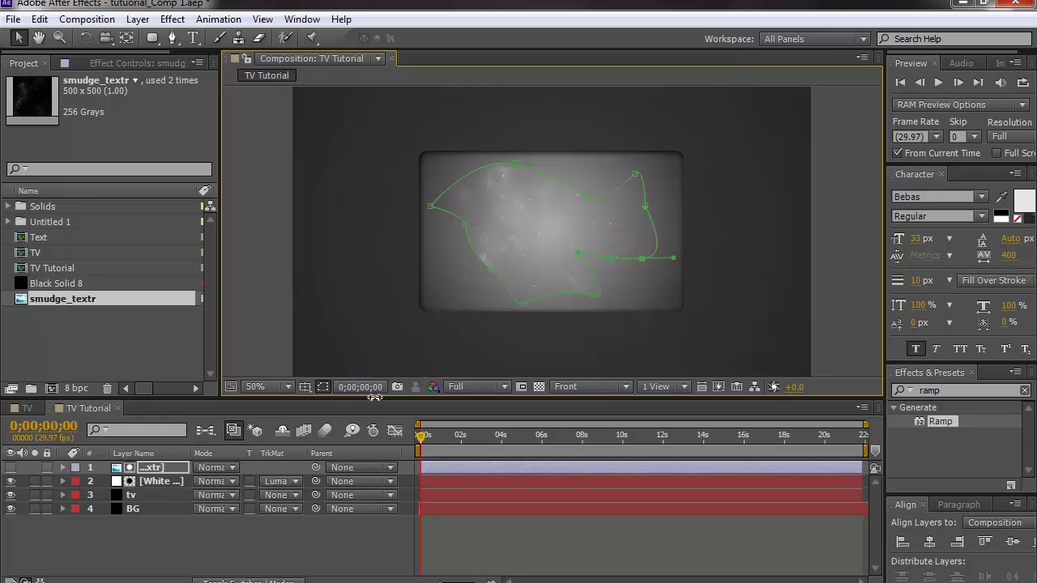
# Set the smudge_textr layer's Mask Feather to 50 pixels
pyautogui.click(176, 468)
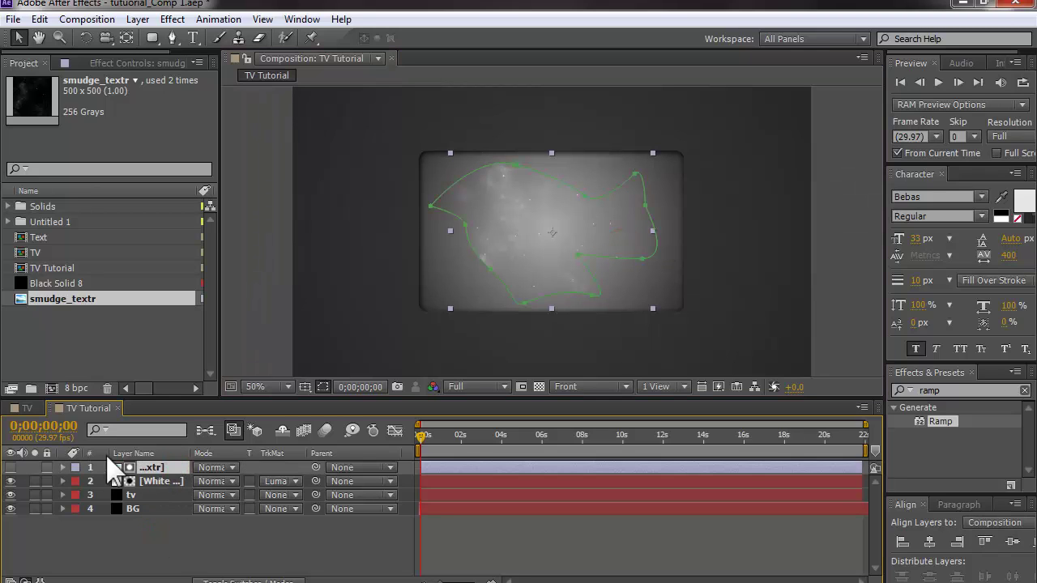
pyautogui.press('f')
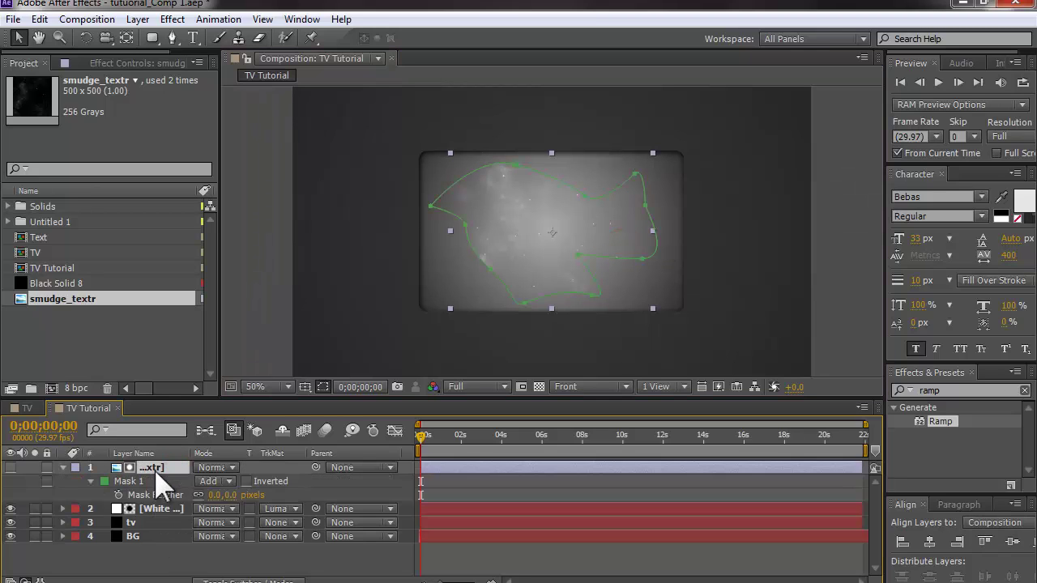
pyautogui.click(220, 495)
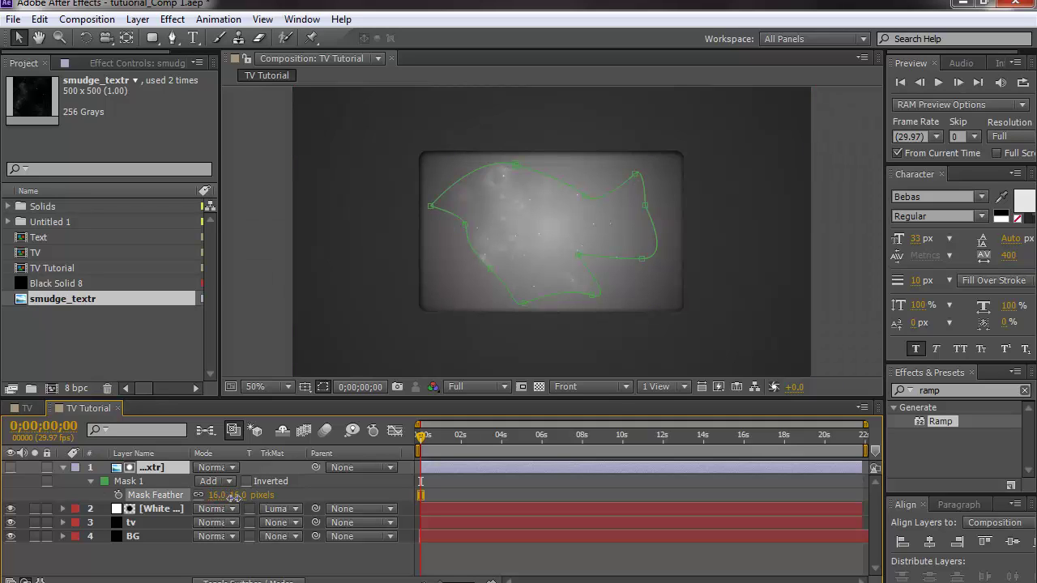
pyautogui.moveTo(256, 495); pyautogui.dragTo(253, 496)
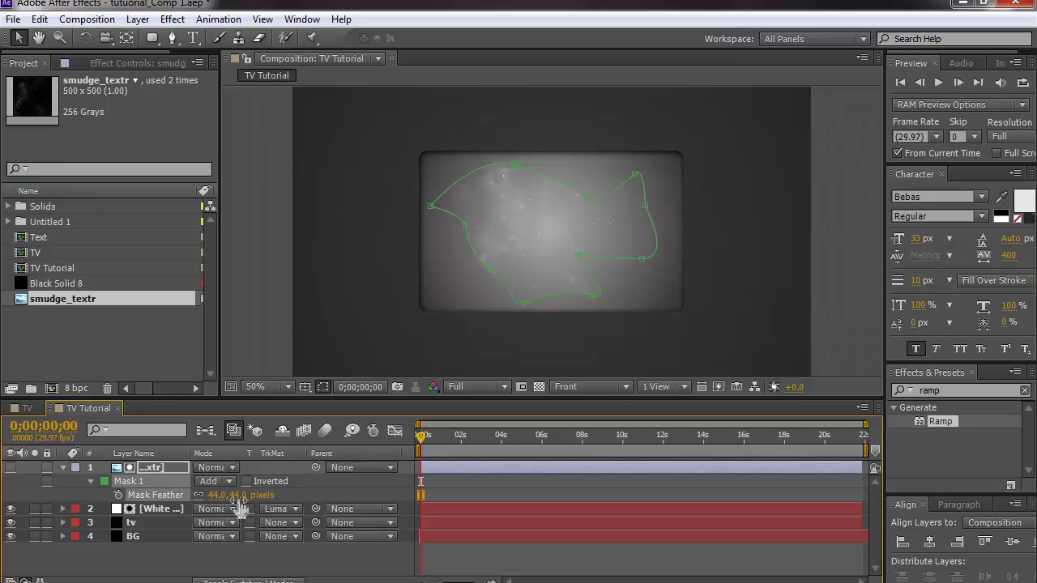
pyautogui.click(217, 495)
pyautogui.write('50')
pyautogui.click(260, 335)
pyautogui.click(261, 334)
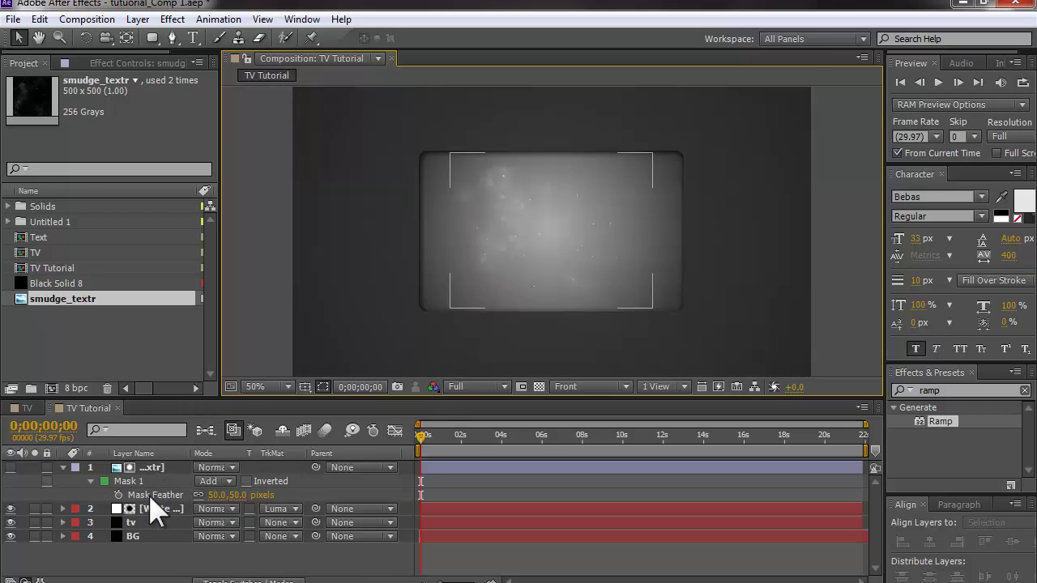
# Set the smudge_textr layer's opacity to 50%
pyautogui.click(151, 468)
pyautogui.press('t')
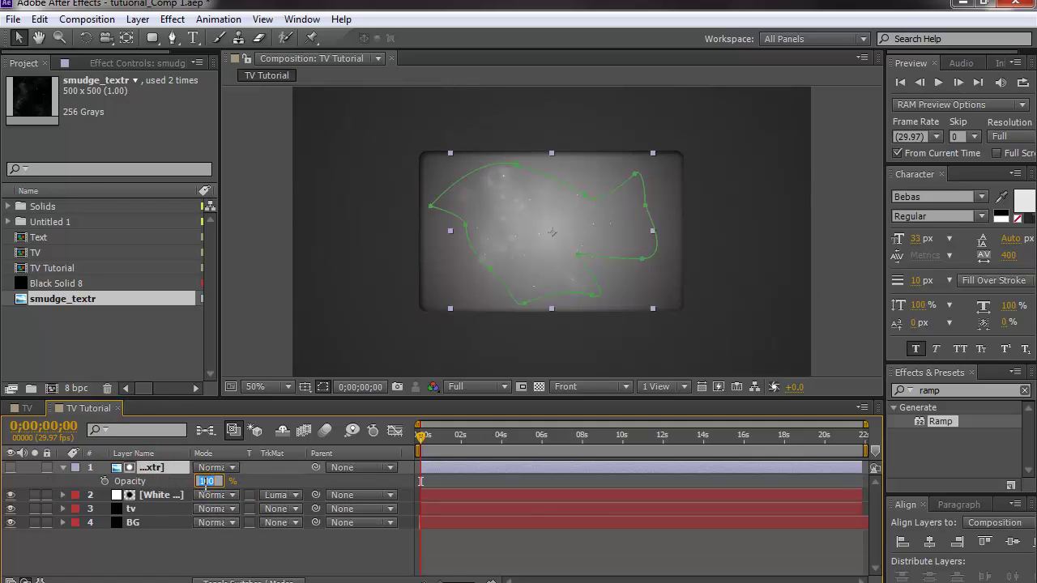
pyautogui.click(205, 483)
pyautogui.write('50')
pyautogui.press('Return')
pyautogui.click(262, 335)
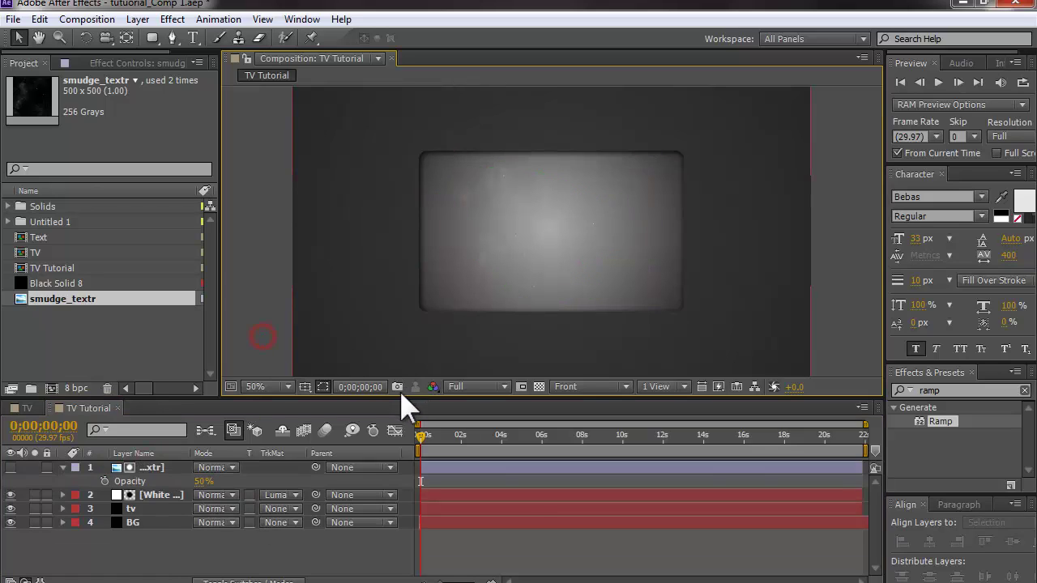
# Set the smudge_textr layer's opacity to 60% and collapse the layer's properties
pyautogui.click(151, 467)
pyautogui.click(204, 481)
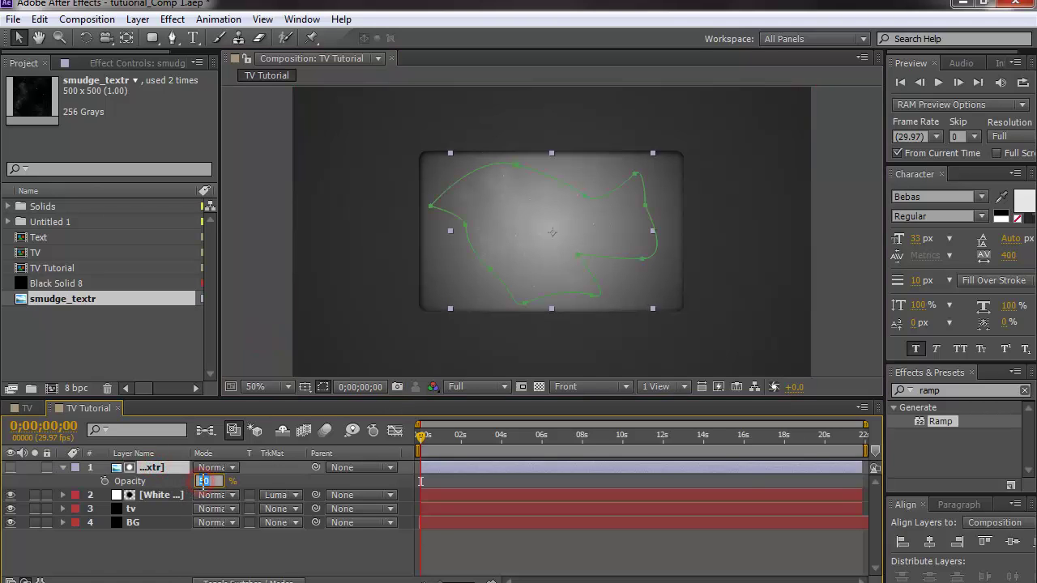
pyautogui.press('Return')
pyautogui.click(259, 319)
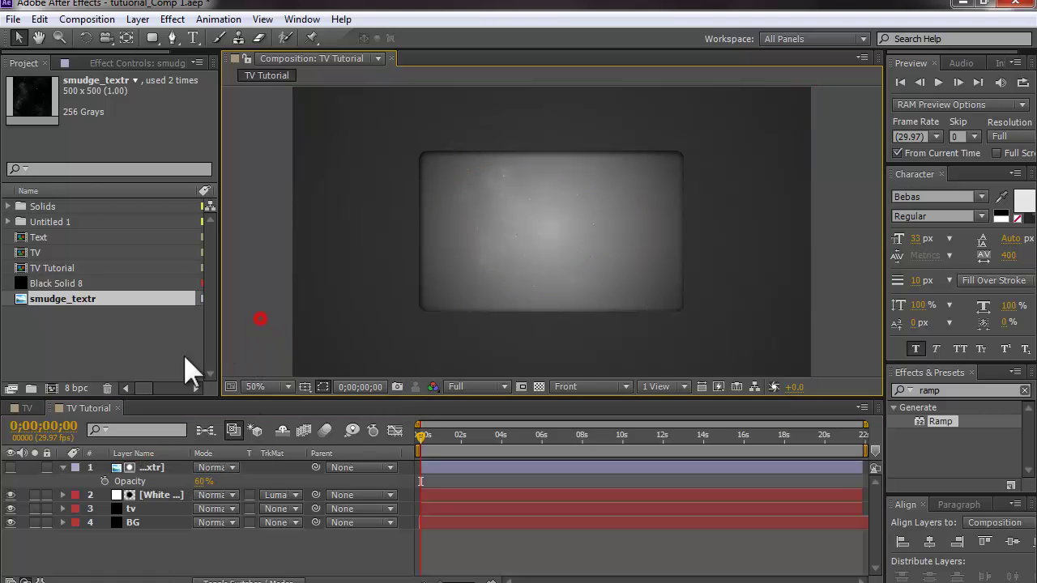
pyautogui.scroll(2, 764, 267)
pyautogui.scroll(-2, 741, 278)
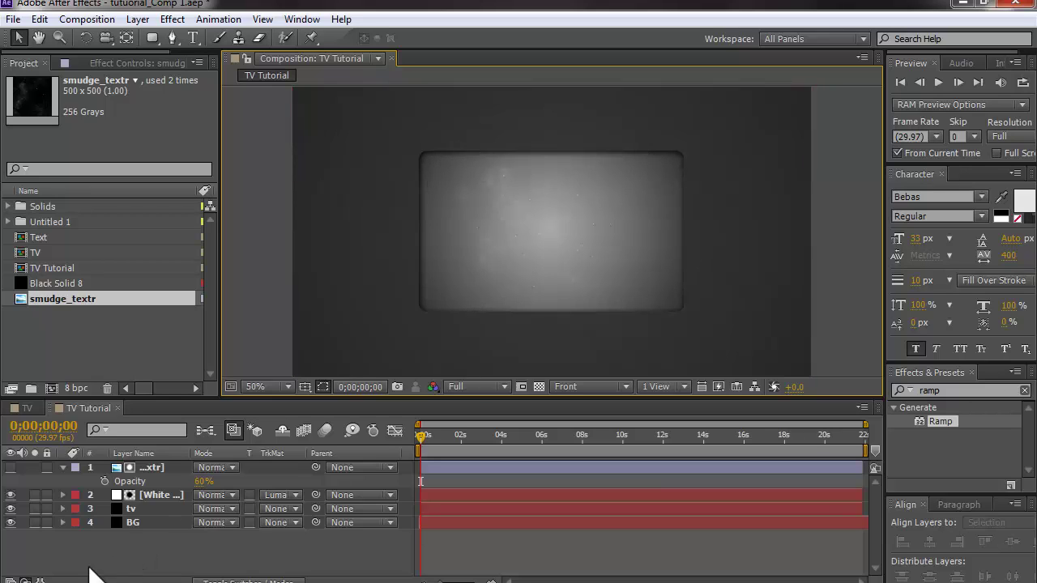
pyautogui.click(61, 468)
pyautogui.click(94, 528)
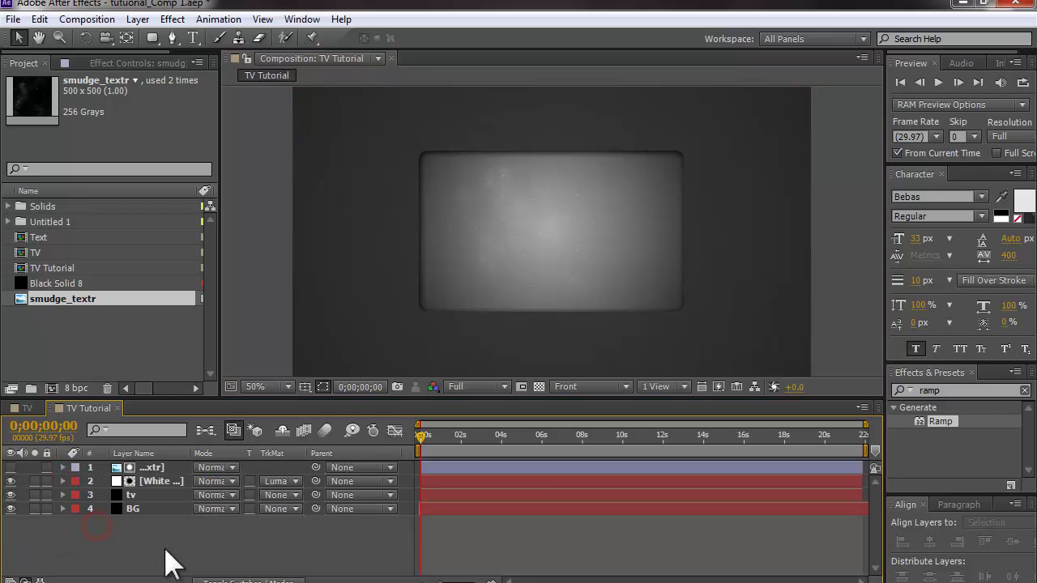
# Toggle the BG layer's visibility to compare the composition with and without the background
pyautogui.click(136, 510)
pyautogui.click(11, 509)
pyautogui.click(11, 509)
pyautogui.click(11, 509)
pyautogui.click(10, 509)
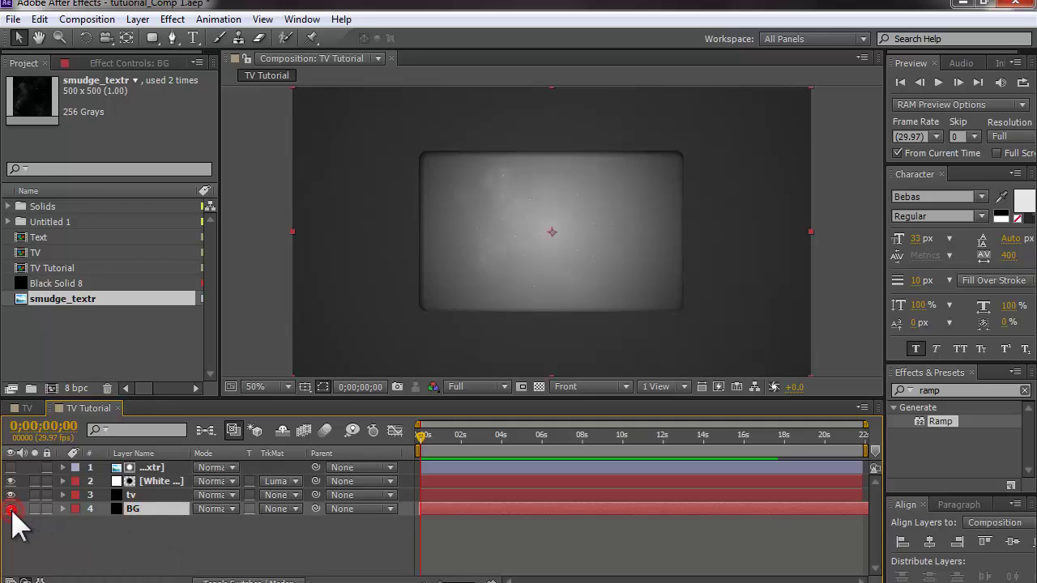
pyautogui.doubleClick(132, 511)
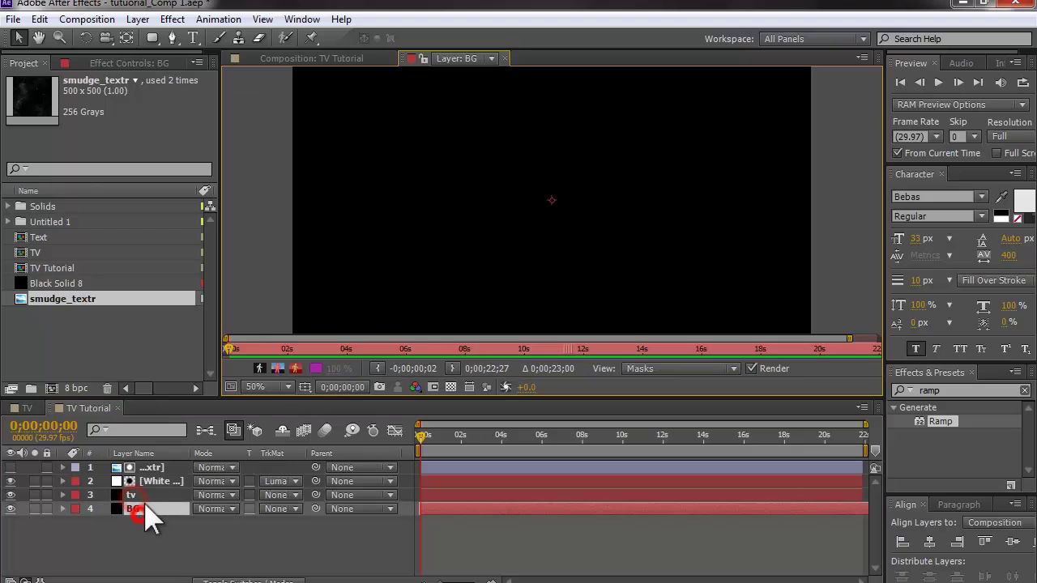
pyautogui.click(505, 59)
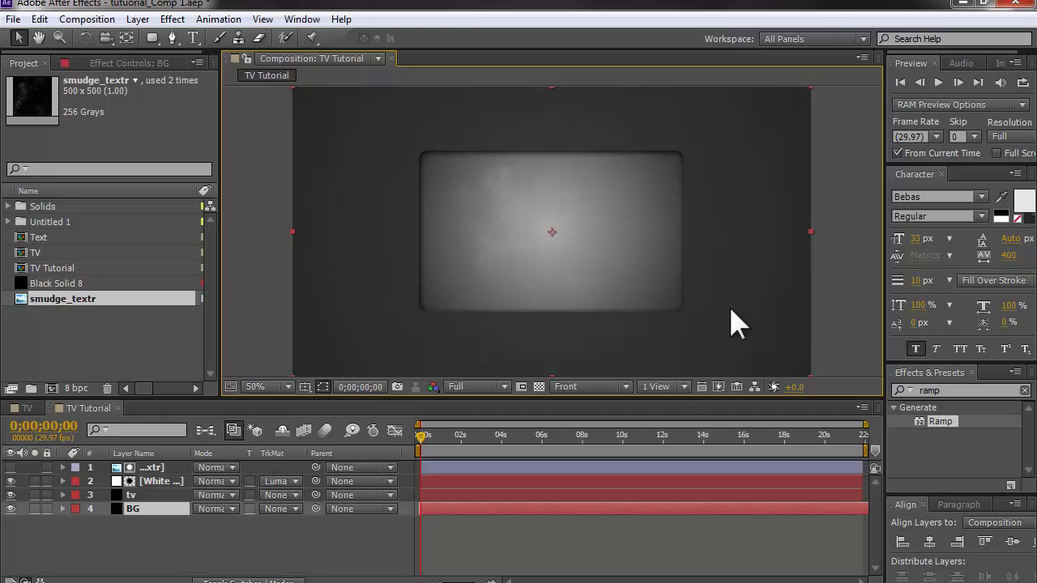
# Duplicate the BG layer
pyautogui.click(160, 535)
pyautogui.click(150, 508)
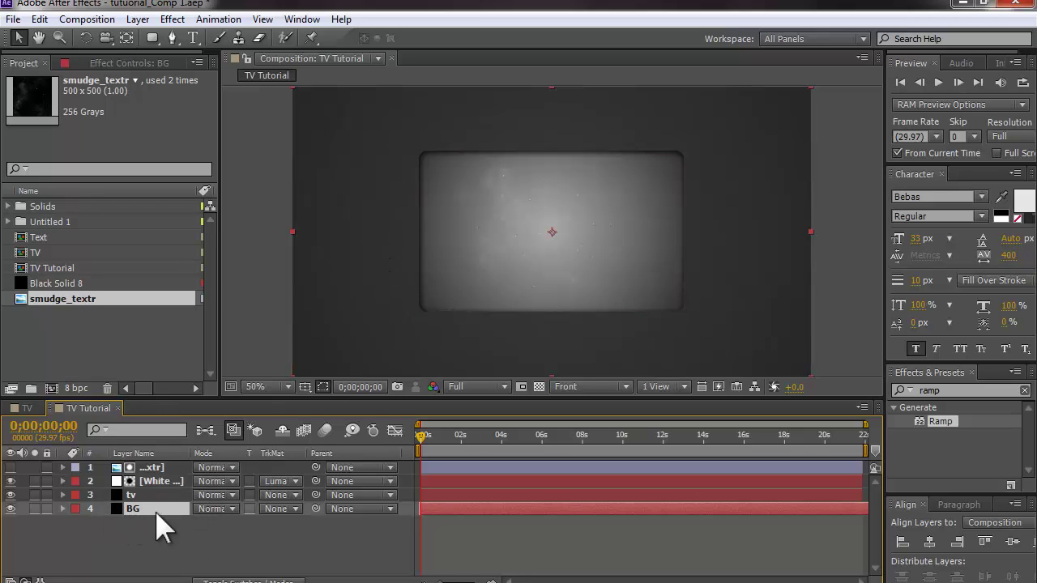
pyautogui.hotkey('ctrl', 'd')
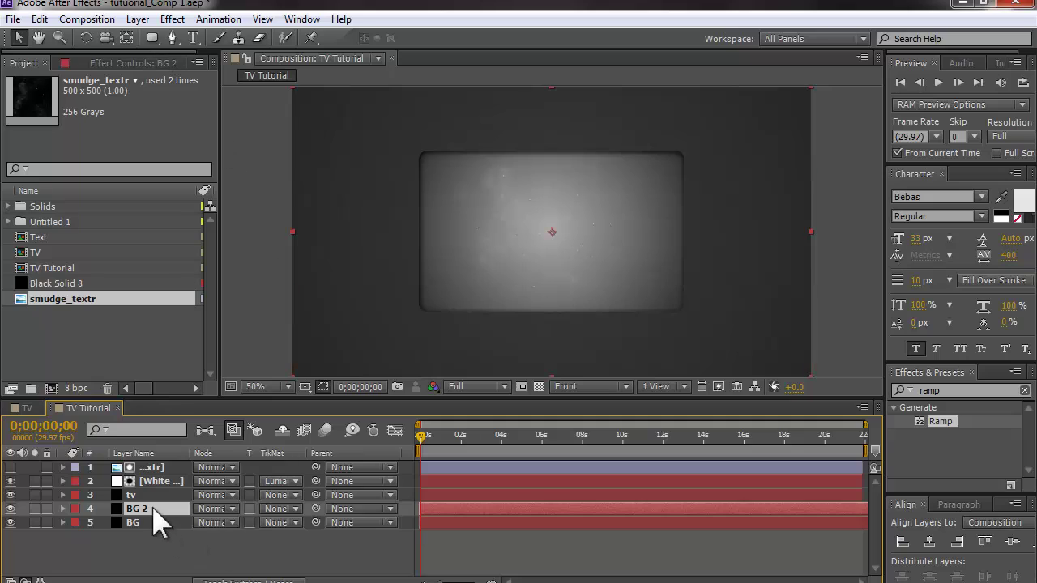
# Draw a rounded rectangle mask on the duplicated BG layer, framing the TV screen with a small margin on every side
pyautogui.click(146, 510)
pyautogui.moveTo(153, 37); pyautogui.dragTo(243, 56)
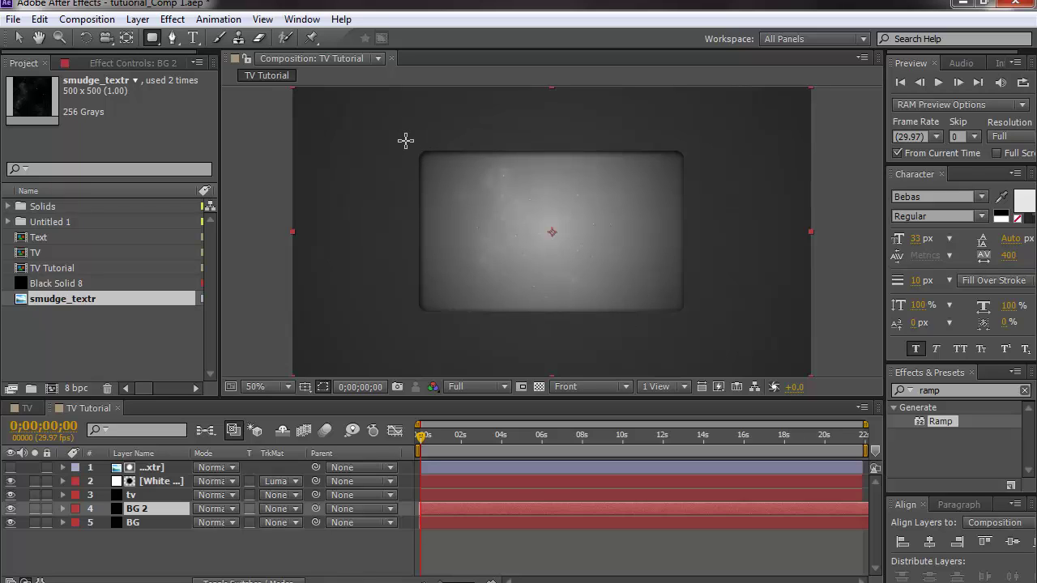
pyautogui.moveTo(405, 139); pyautogui.dragTo(697, 335)
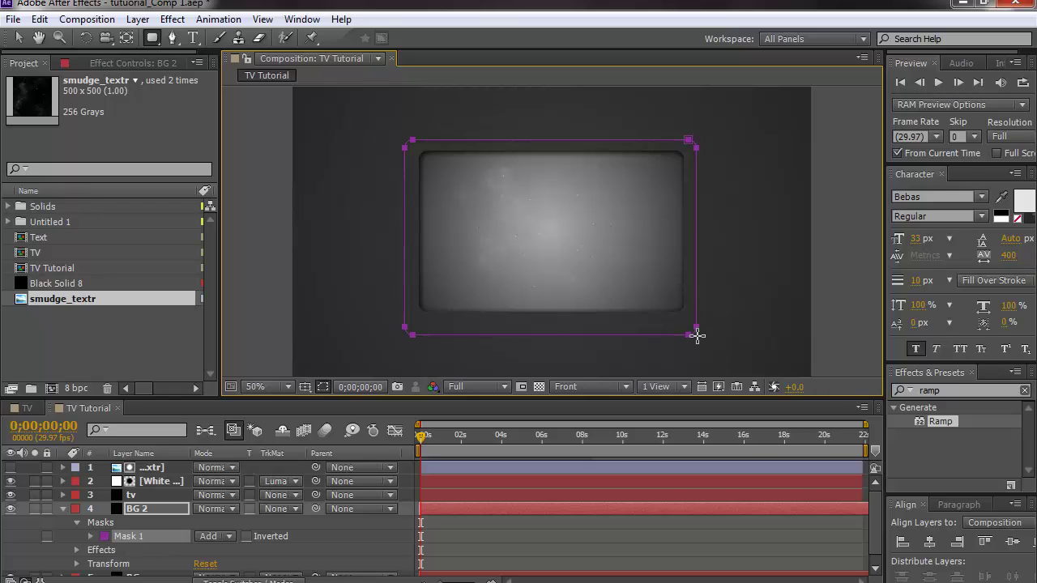
# Collapse the BG 2 layer's properties and toggle the BG layer's visibility to check the masked frame on its own
pyautogui.click(19, 37)
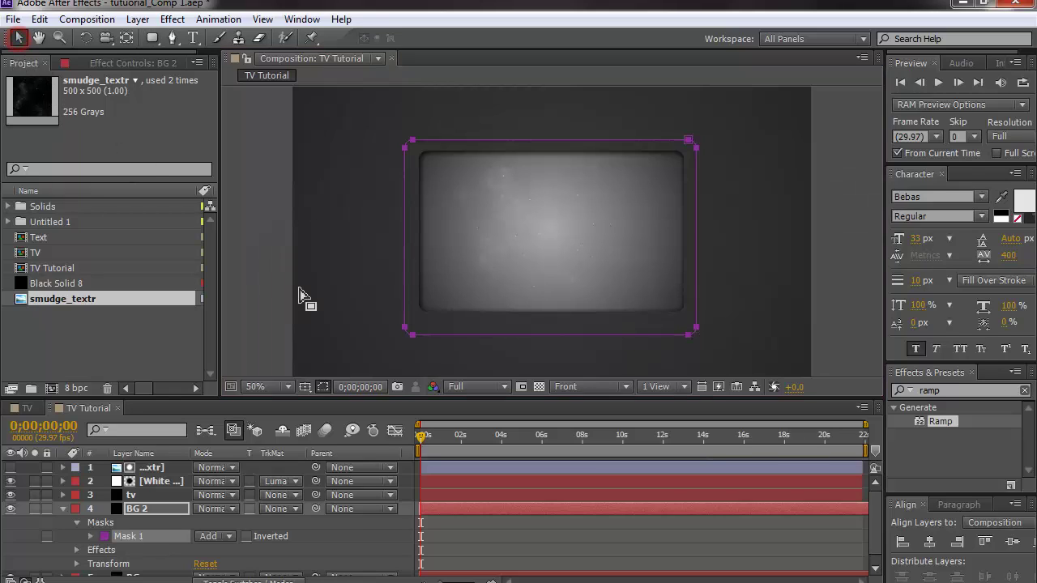
pyautogui.click(256, 261)
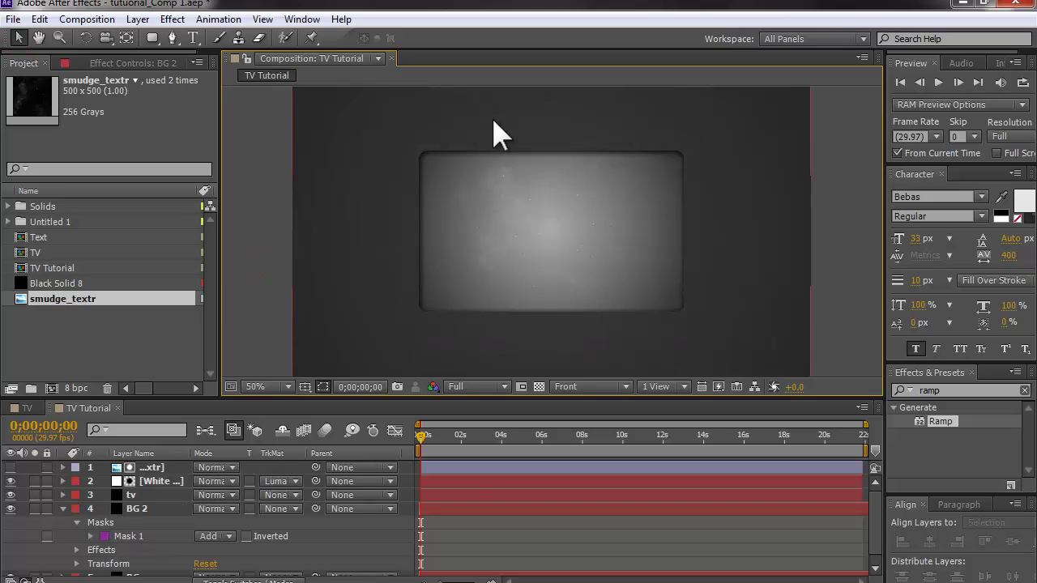
pyautogui.click(136, 509)
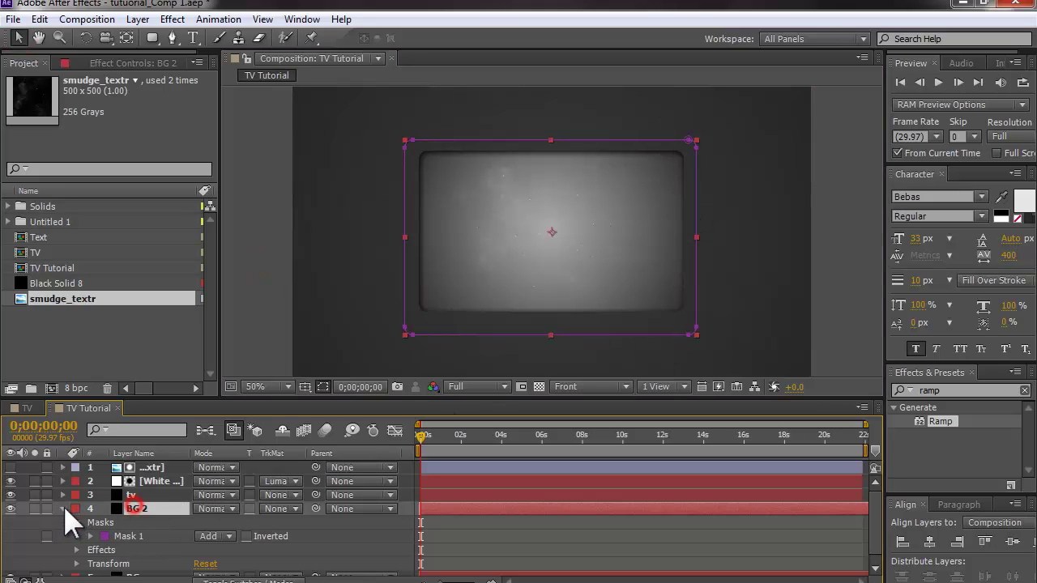
pyautogui.click(64, 508)
pyautogui.click(10, 523)
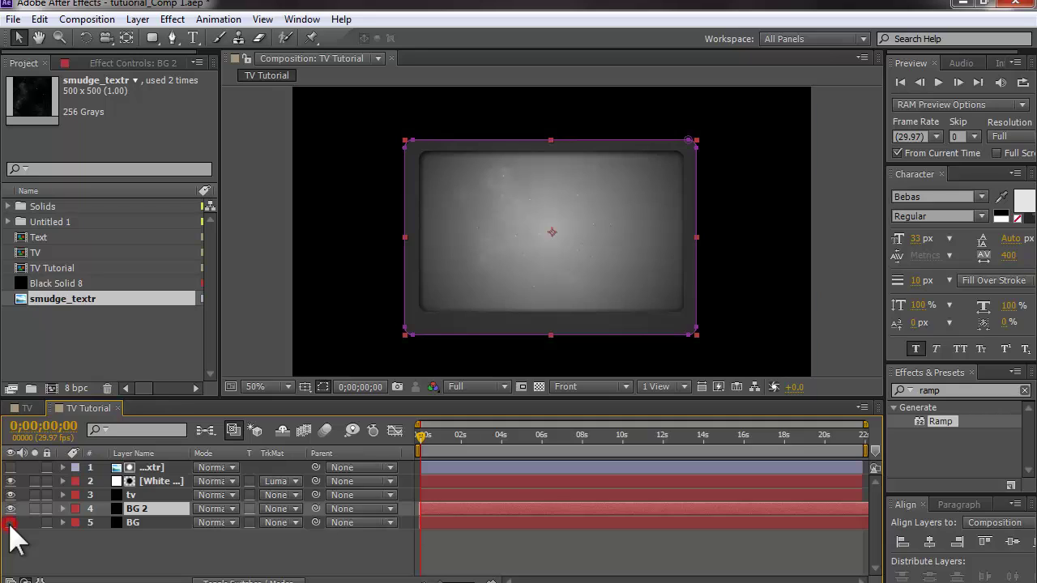
pyautogui.click(154, 559)
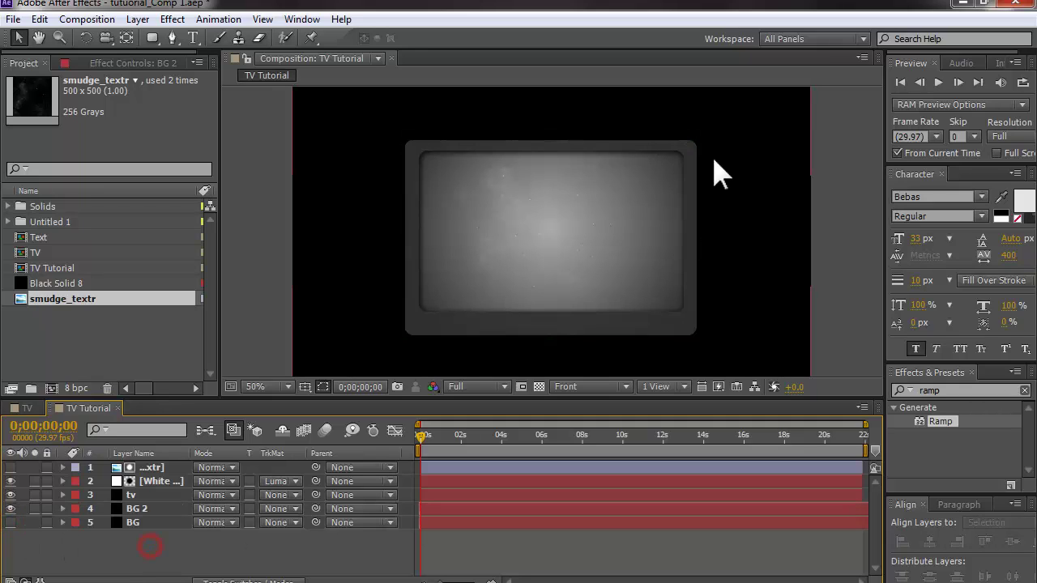
pyautogui.click(10, 523)
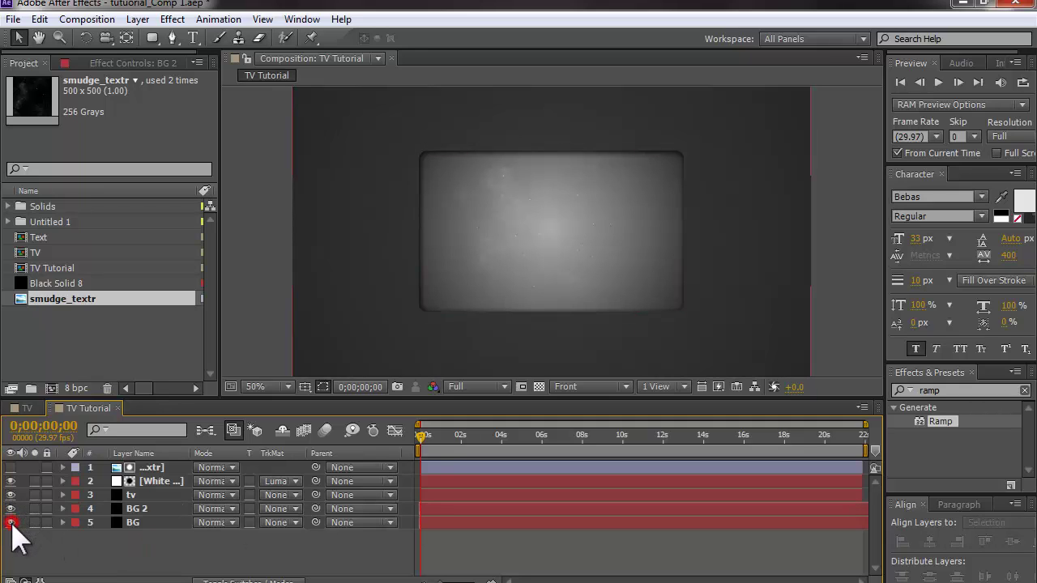
# Add a Drop Shadow layer style to the BG 2 layer and hide the mask outlines in the composition view
pyautogui.click(146, 525)
pyautogui.click(141, 496)
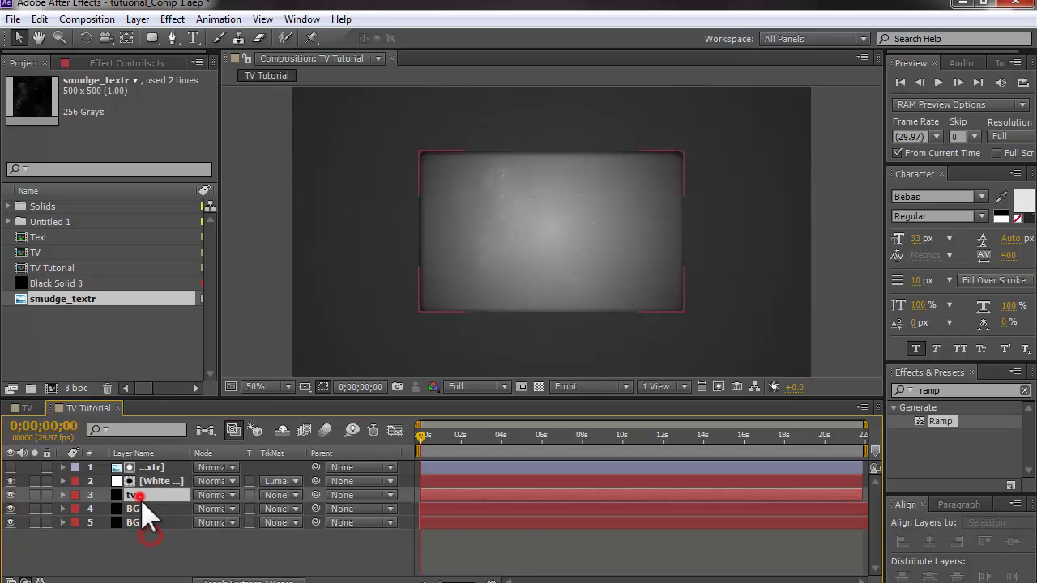
pyautogui.click(142, 508)
pyautogui.rightClick(165, 509)
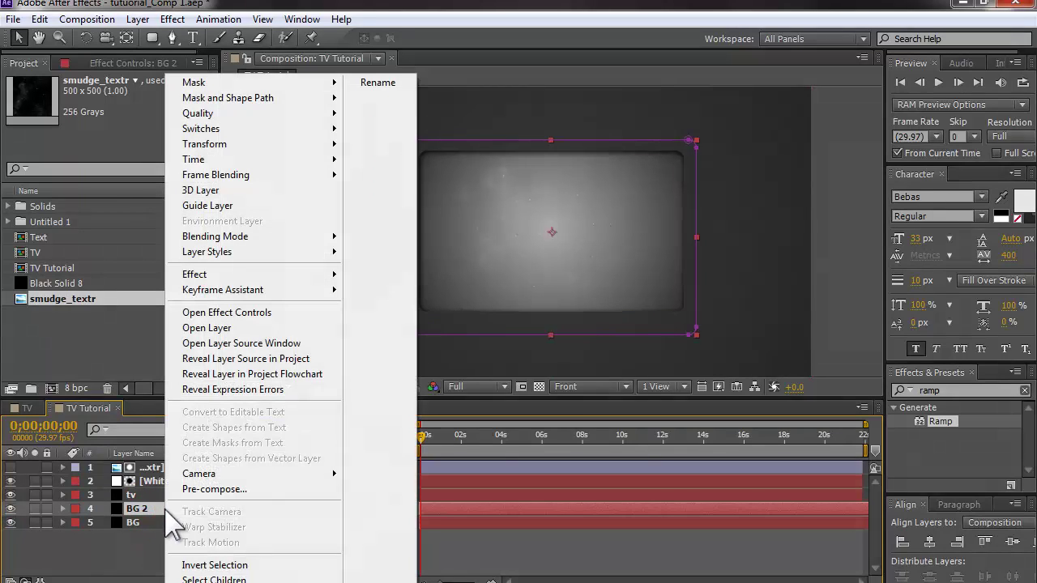
pyautogui.moveTo(278, 251)
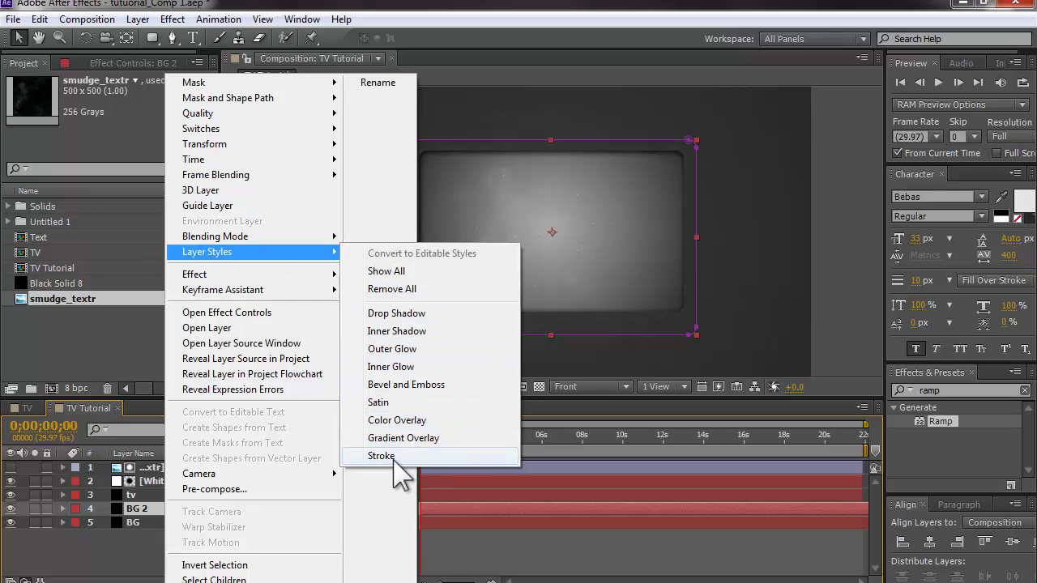
pyautogui.click(397, 314)
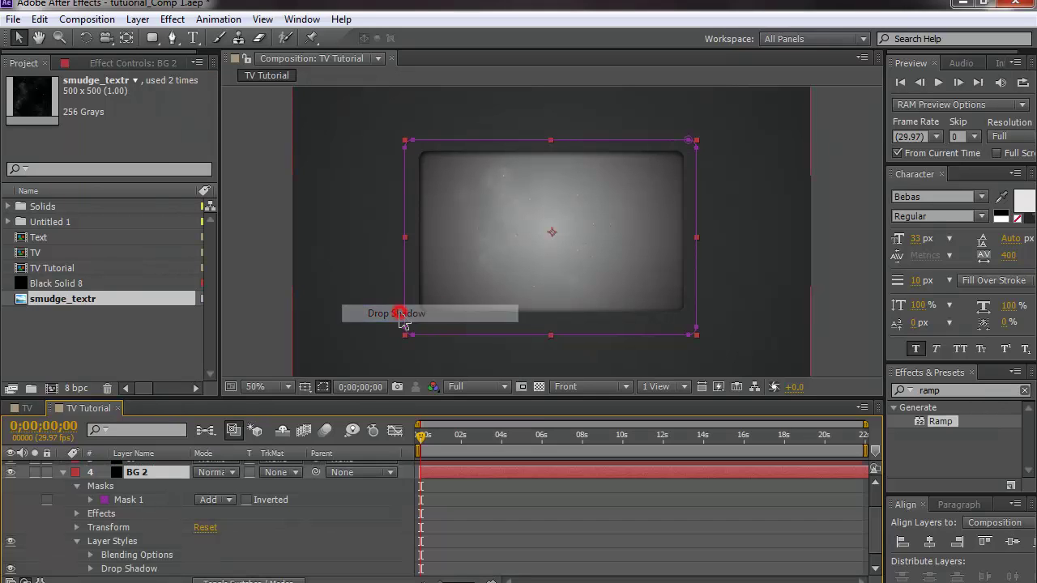
pyautogui.click(322, 387)
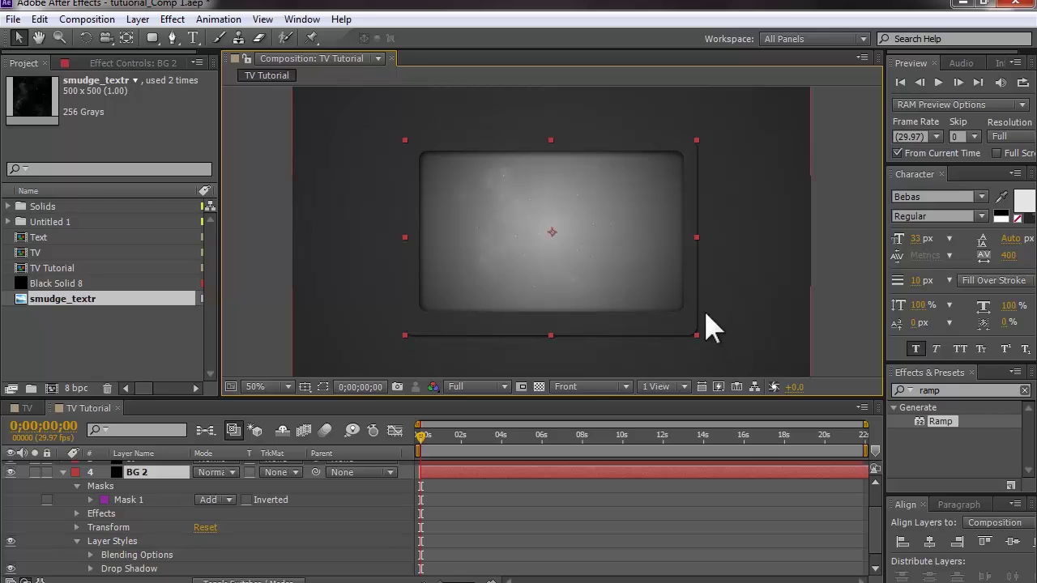
pyautogui.click(250, 260)
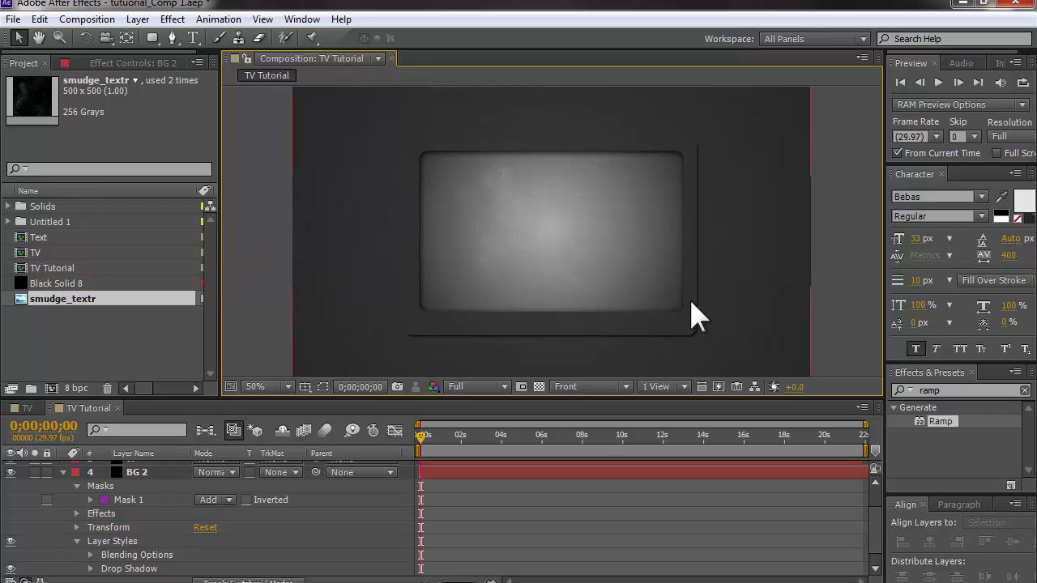
# Add a Stroke layer style to the BG 2 layer
pyautogui.click(134, 475)
pyautogui.rightClick(133, 475)
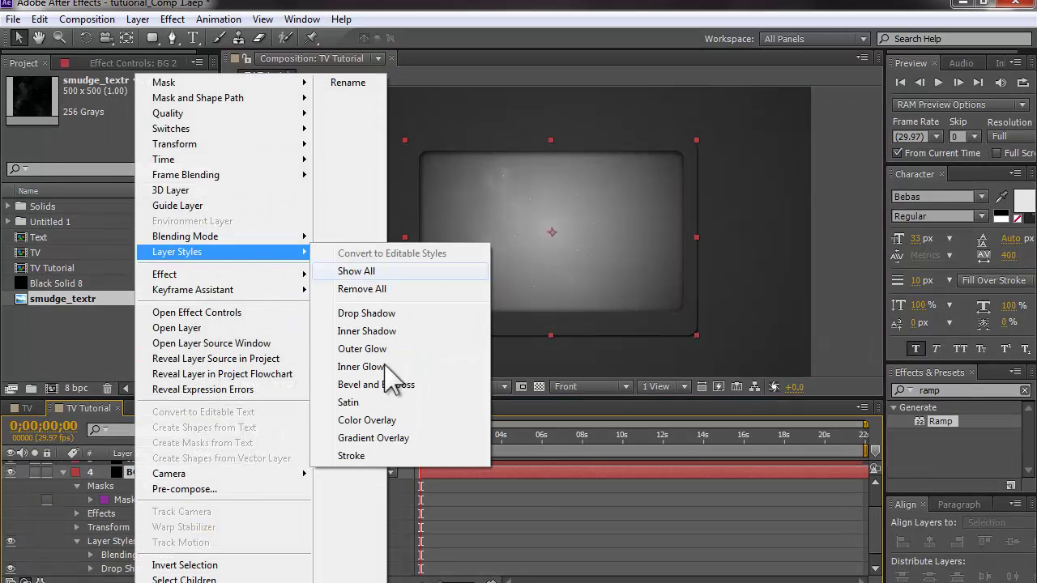
pyautogui.click(379, 454)
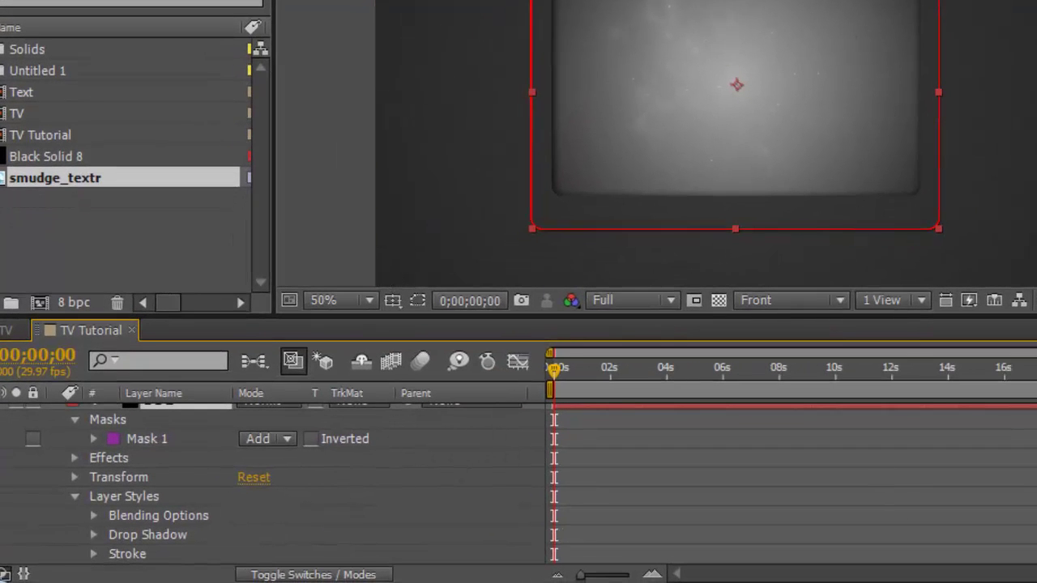
pyautogui.scroll(-1, 206, 535)
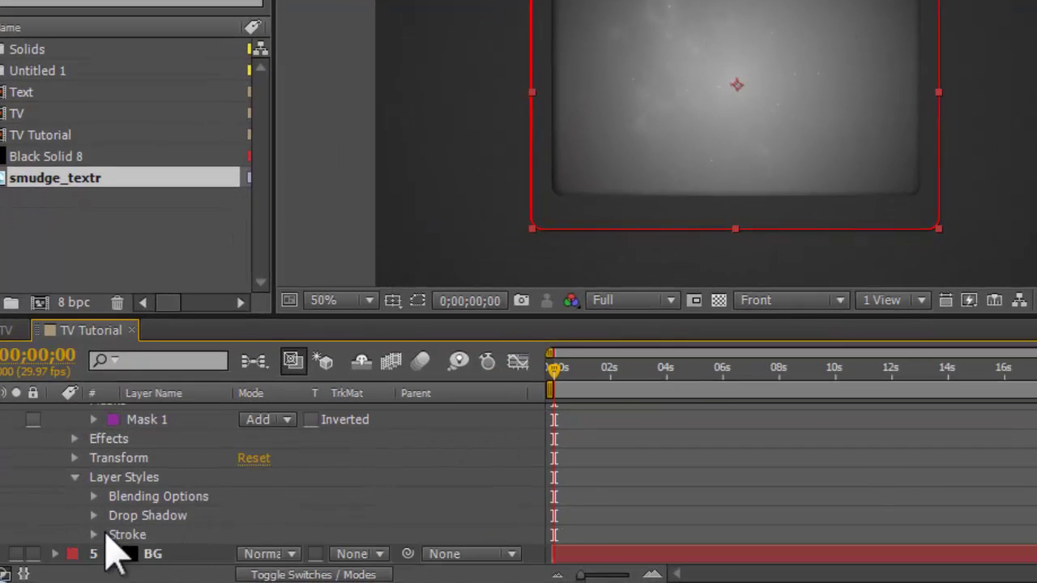
# Set the colour of BG 2's stroke layer style to white (FFFFFF)
pyautogui.click(93, 537)
pyautogui.scroll(-1, 370, 539)
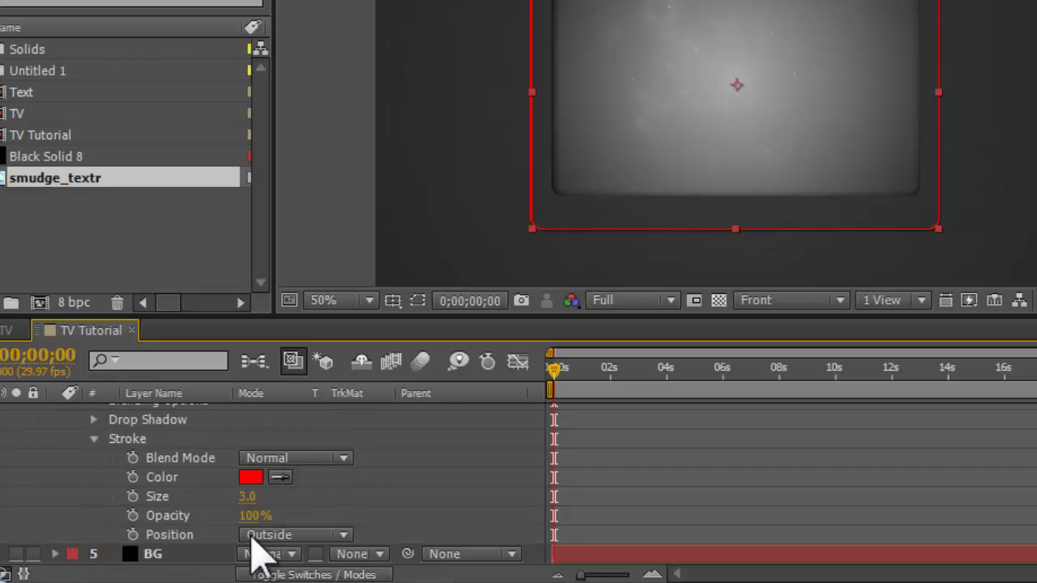
pyautogui.click(251, 477)
pyautogui.moveTo(658, 285)
pyautogui.mouseDown()
pyautogui.moveTo(639, 255)
pyautogui.moveTo(653, 383)
pyautogui.moveTo(648, 271)
pyautogui.moveTo(633, 255)
pyautogui.mouseUp()
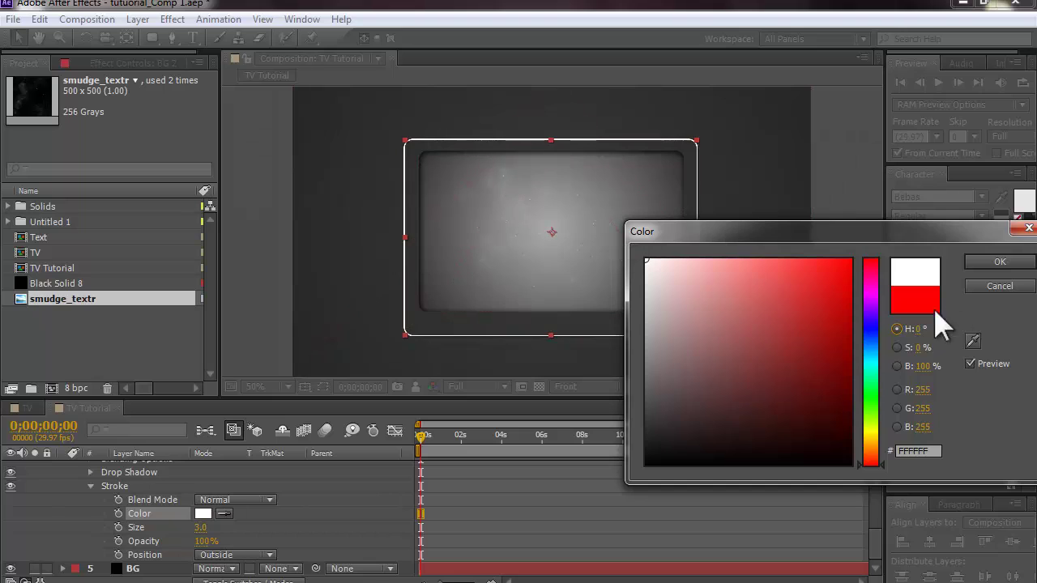
pyautogui.click(1000, 261)
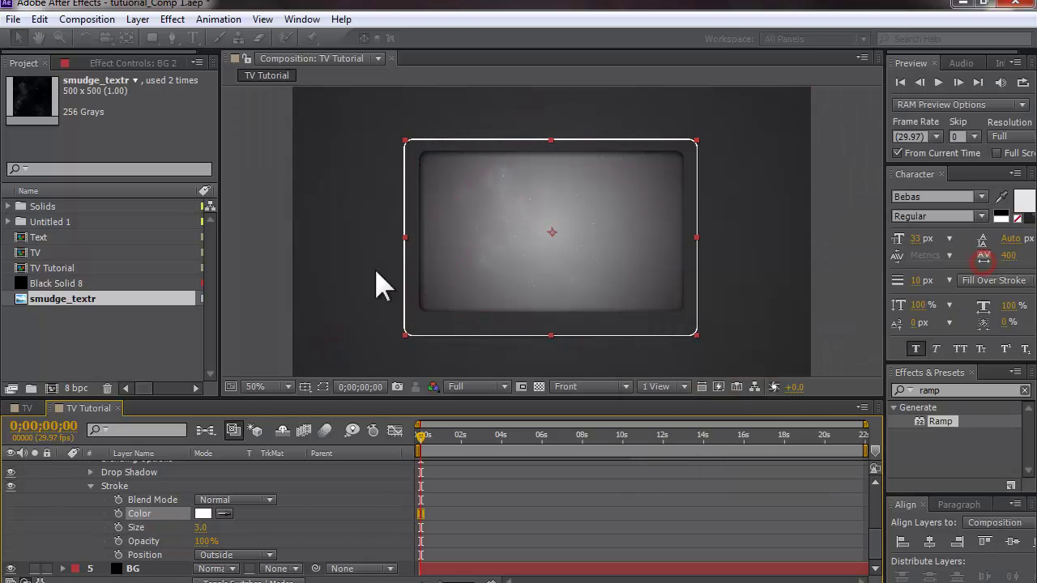
# Collapse the BG 2 layer's properties and make the timeline area slightly taller
pyautogui.scroll(1, 122, 522)
pyautogui.click(75, 482)
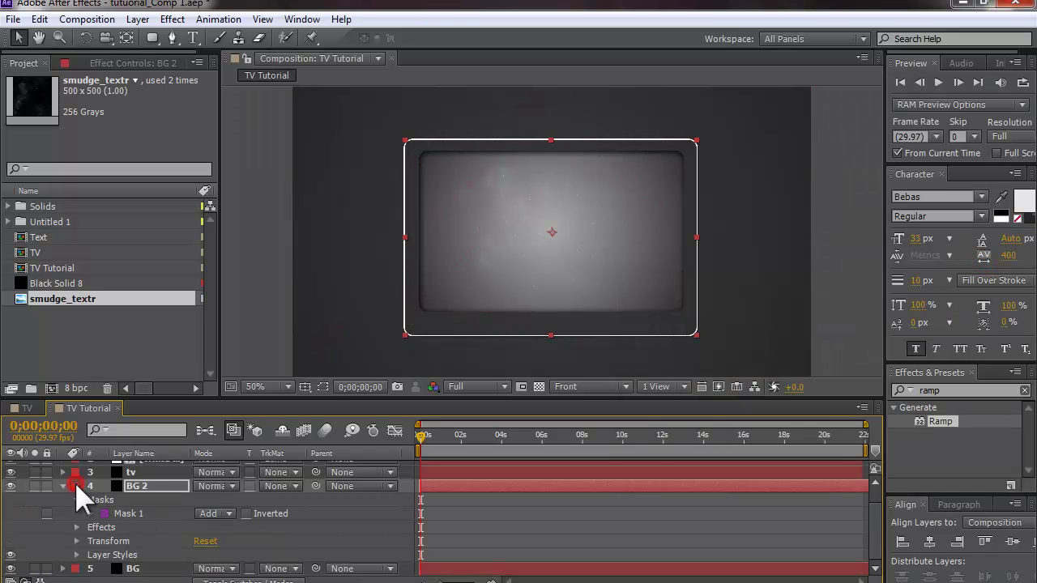
pyautogui.click(244, 339)
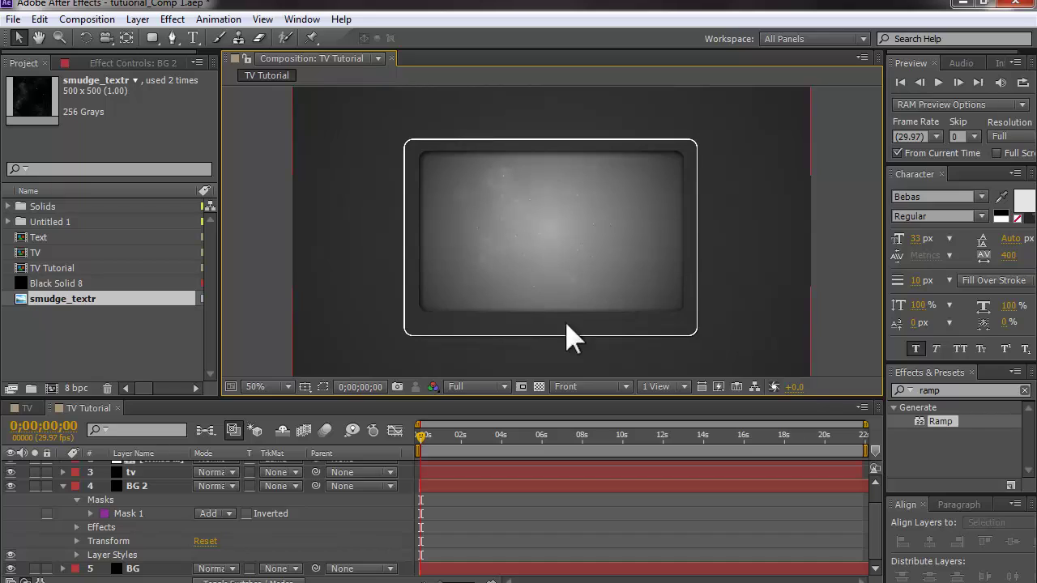
pyautogui.click(61, 517)
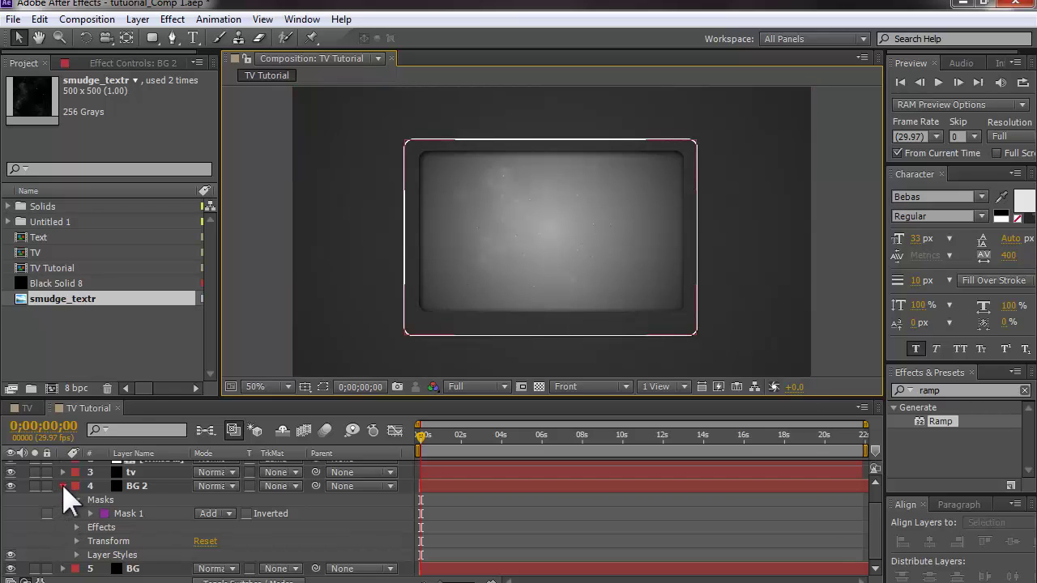
pyautogui.click(63, 487)
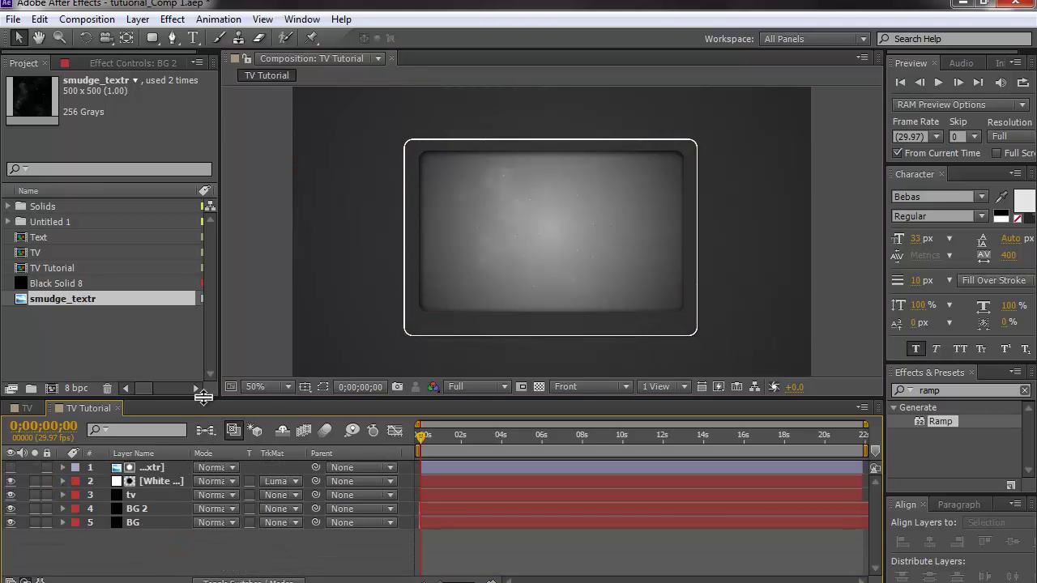
pyautogui.moveTo(204, 395); pyautogui.dragTo(226, 383)
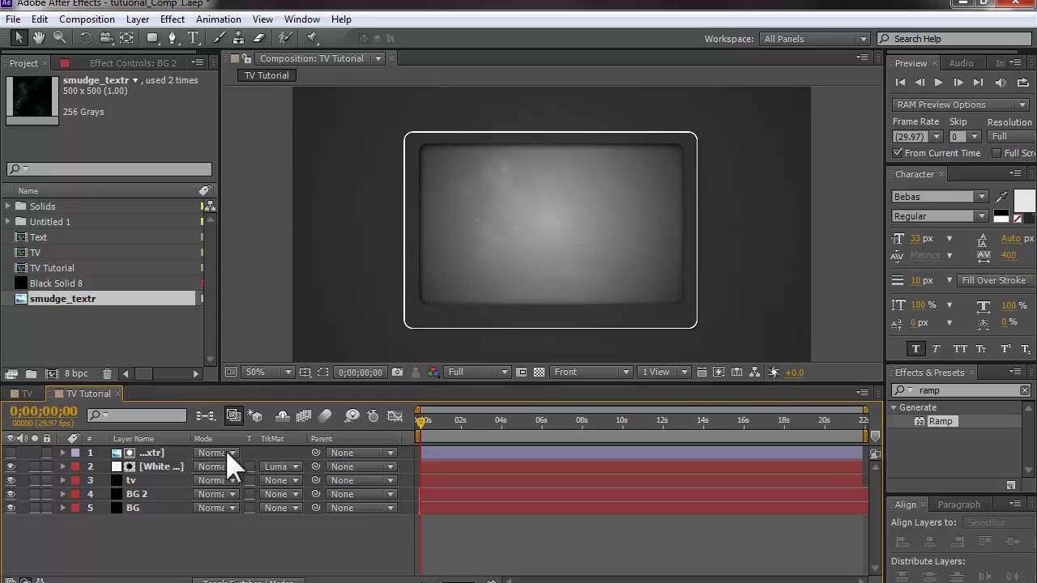
pyautogui.click(207, 531)
pyautogui.click(166, 483)
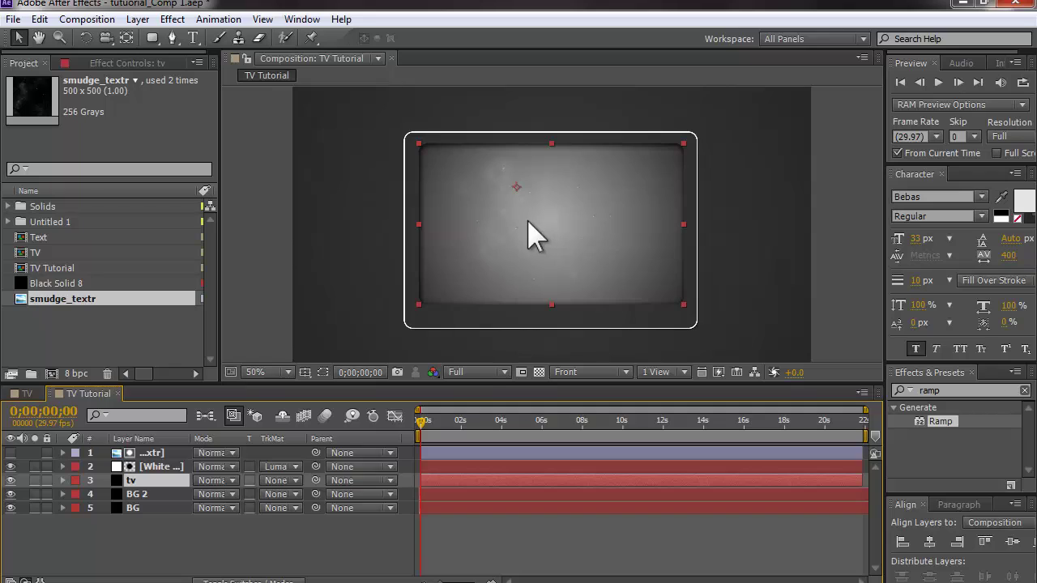
pyautogui.click(230, 540)
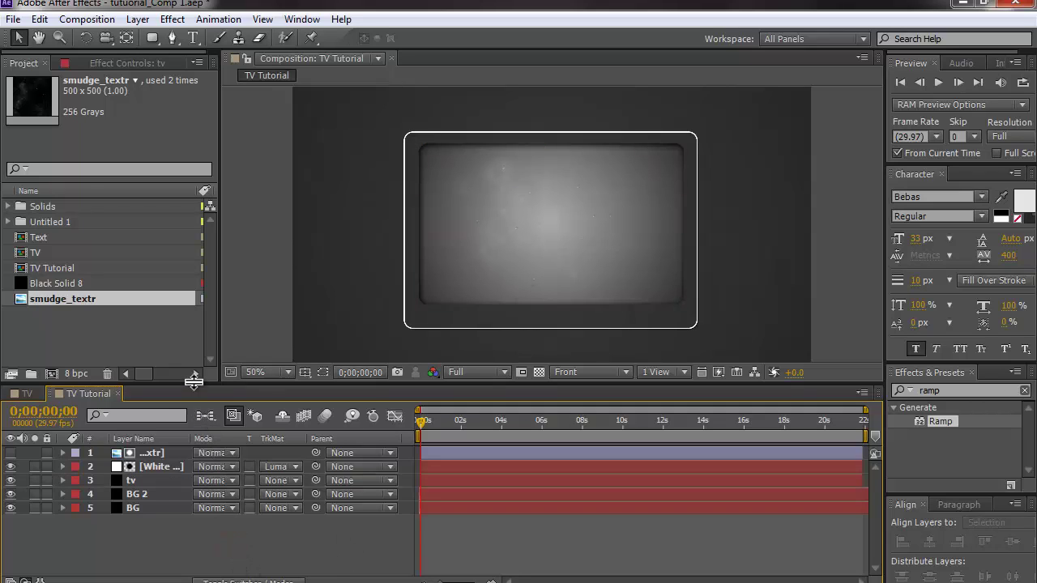
pyautogui.click(204, 384)
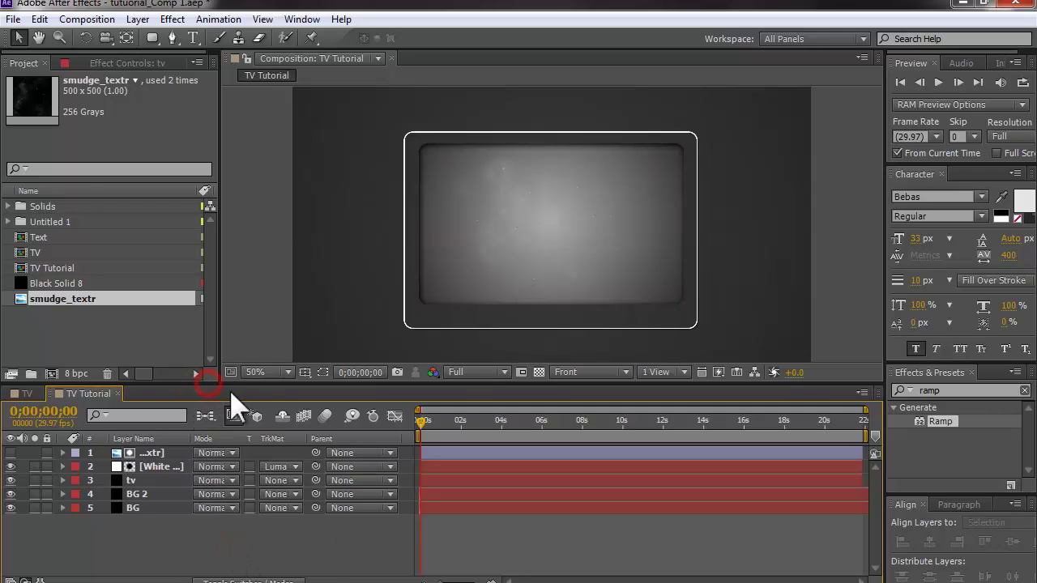
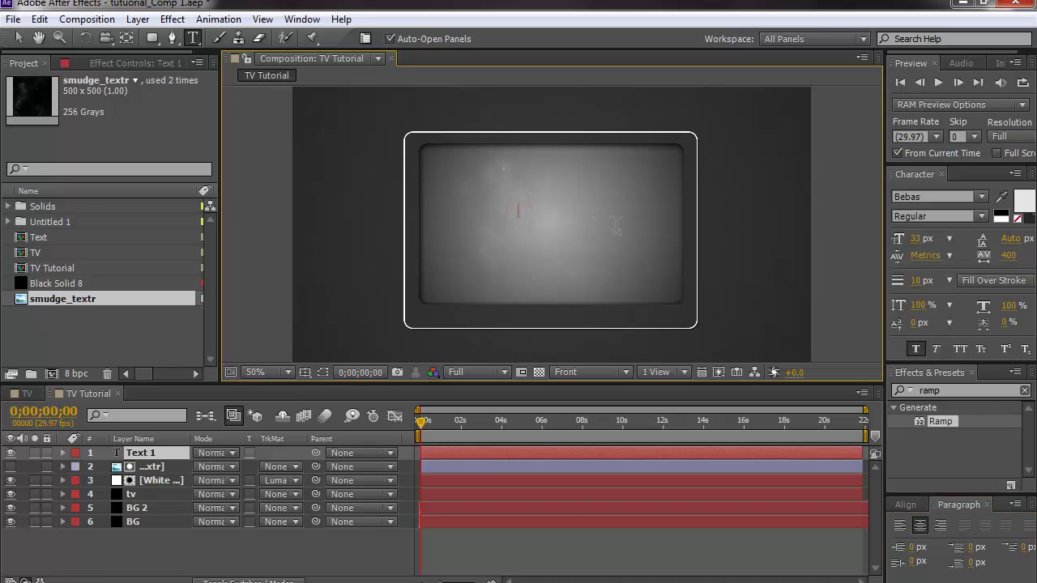
# Create a text layer reading "HELLO!" on the TV screen and reset its character formatting to the defaults
pyautogui.write('HEL')
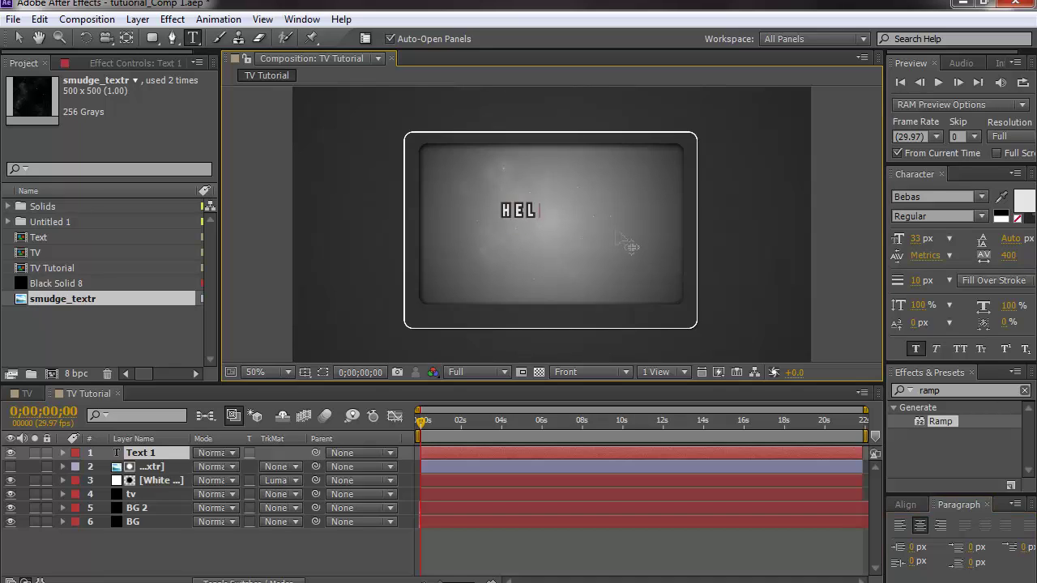
pyautogui.write('LO!')
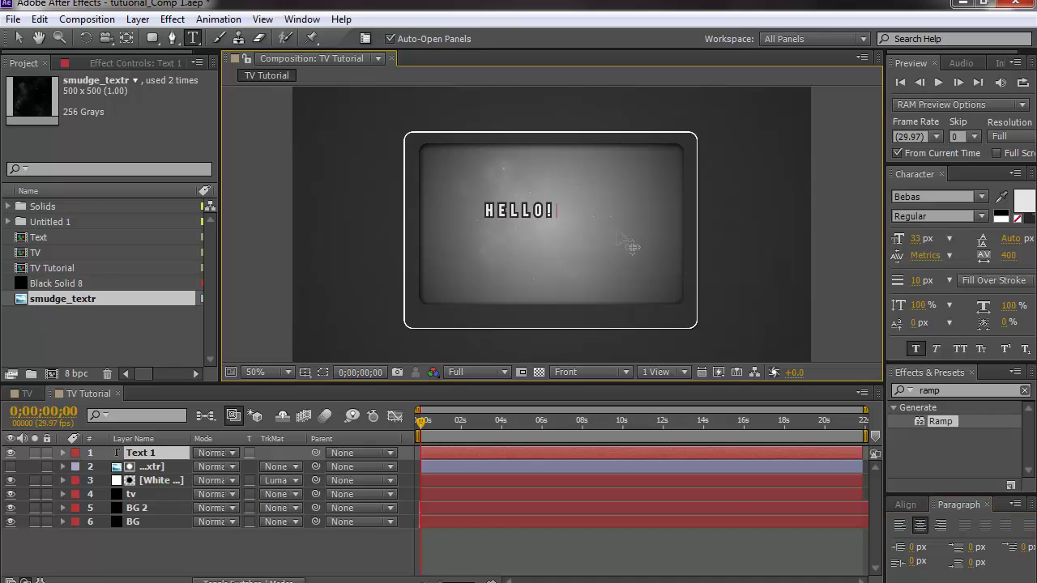
pyautogui.click(536, 209)
pyautogui.moveTo(537, 209); pyautogui.dragTo(484, 210)
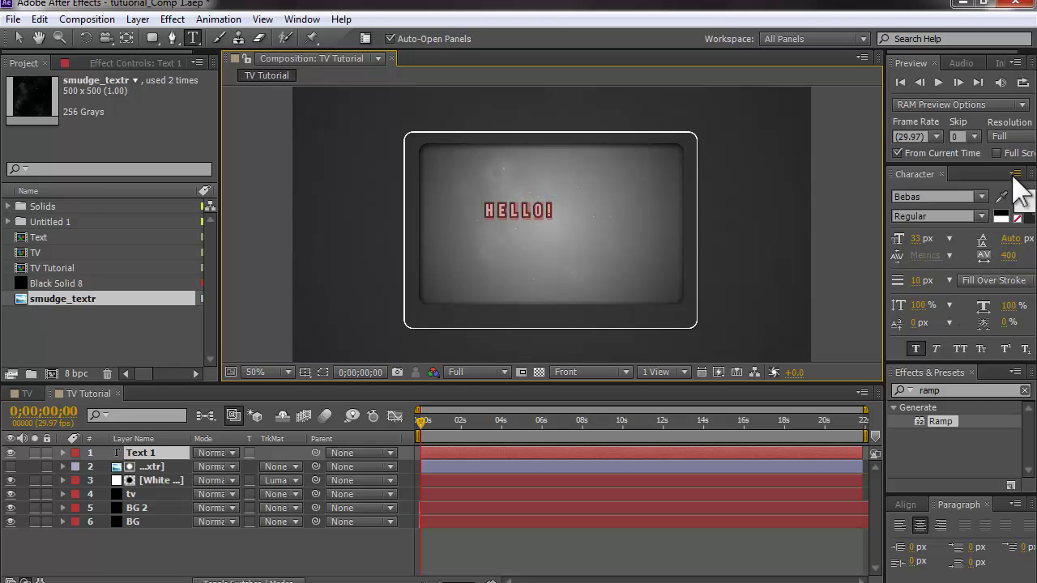
pyautogui.click(1015, 174)
pyautogui.click(842, 527)
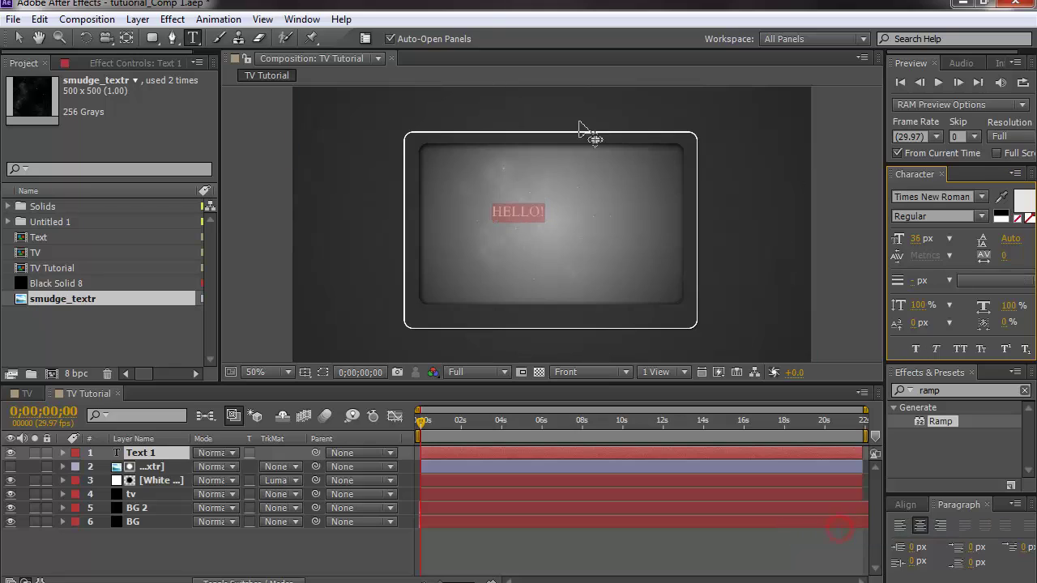
# Format the HELLO! text as Tunga Bold at 132 px and move it to the centre of the TV screen
pyautogui.click(981, 198)
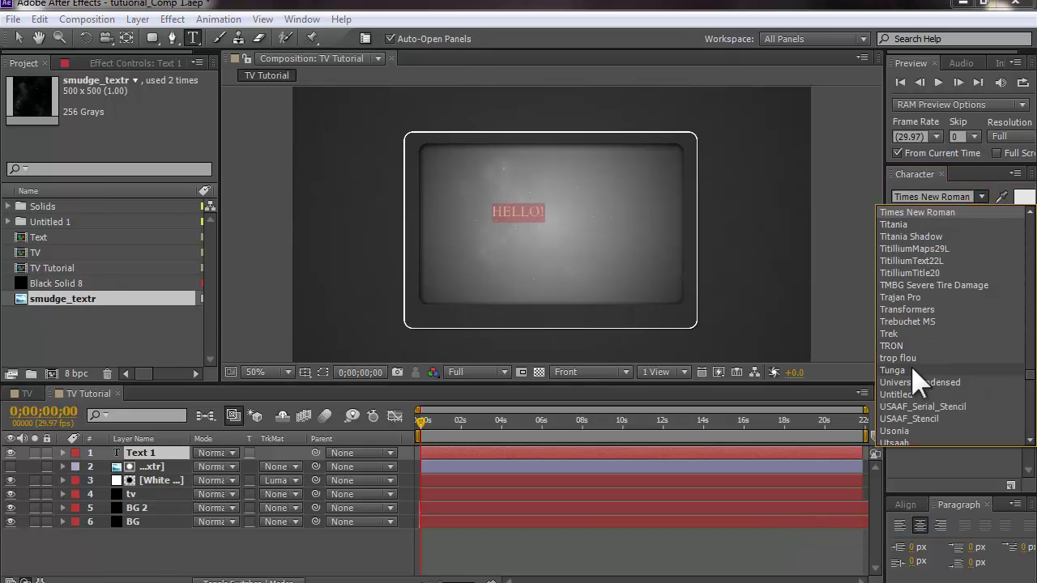
pyautogui.click(944, 370)
pyautogui.click(981, 215)
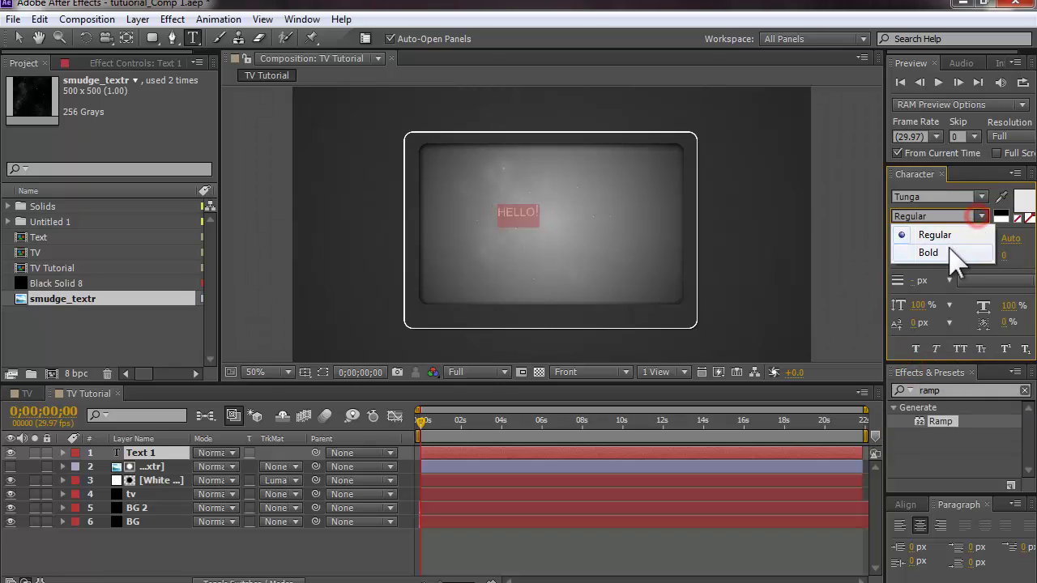
pyautogui.click(915, 249)
pyautogui.moveTo(914, 248); pyautogui.dragTo(960, 248)
pyautogui.click(21, 37)
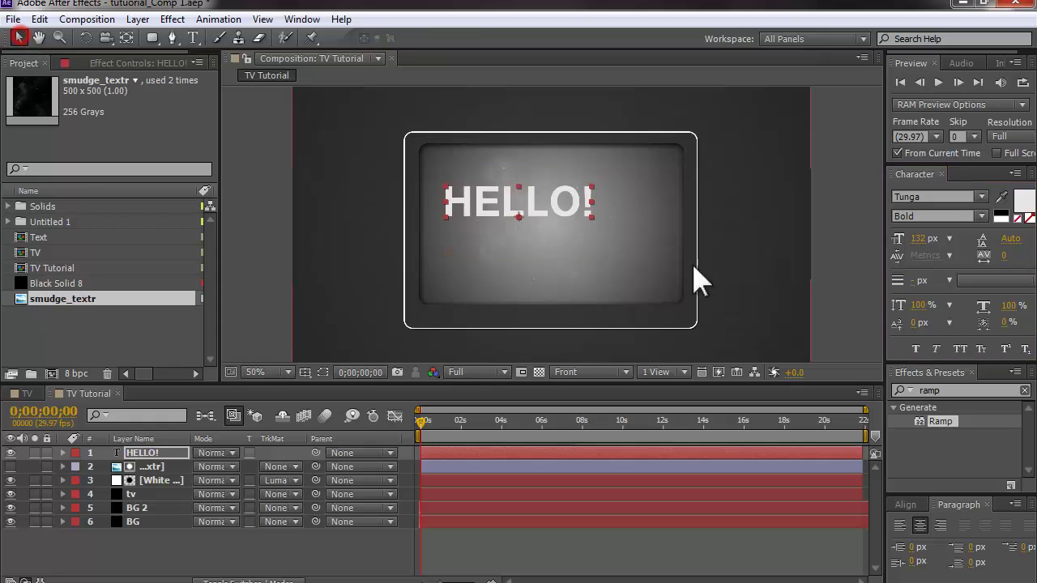
pyautogui.moveTo(518, 208); pyautogui.dragTo(555, 226)
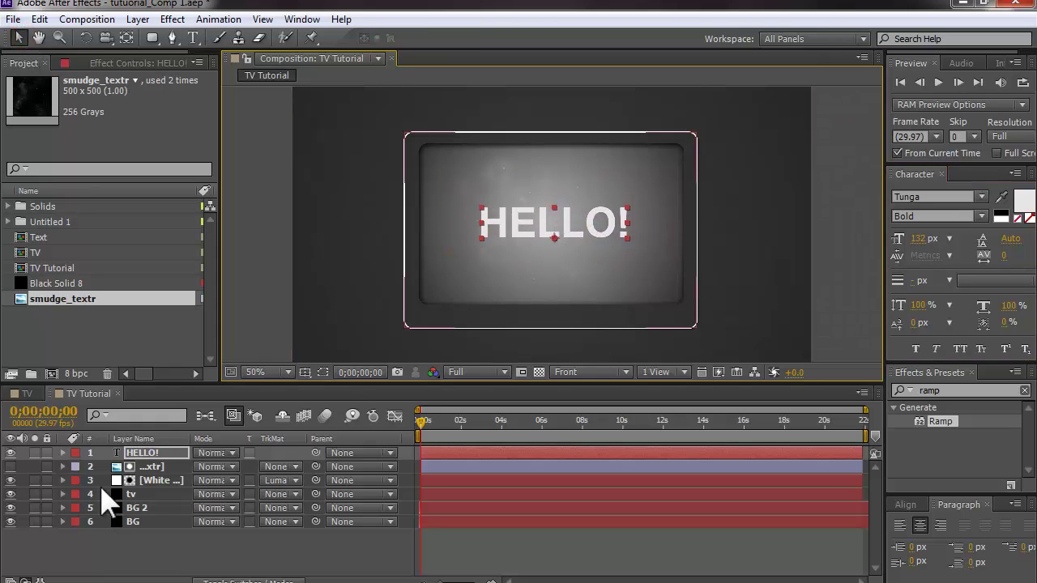
# Move the smudge texture and white solid layers together above the HELLO! layer in the layer stack
pyautogui.click(154, 467)
pyautogui.click(158, 480)
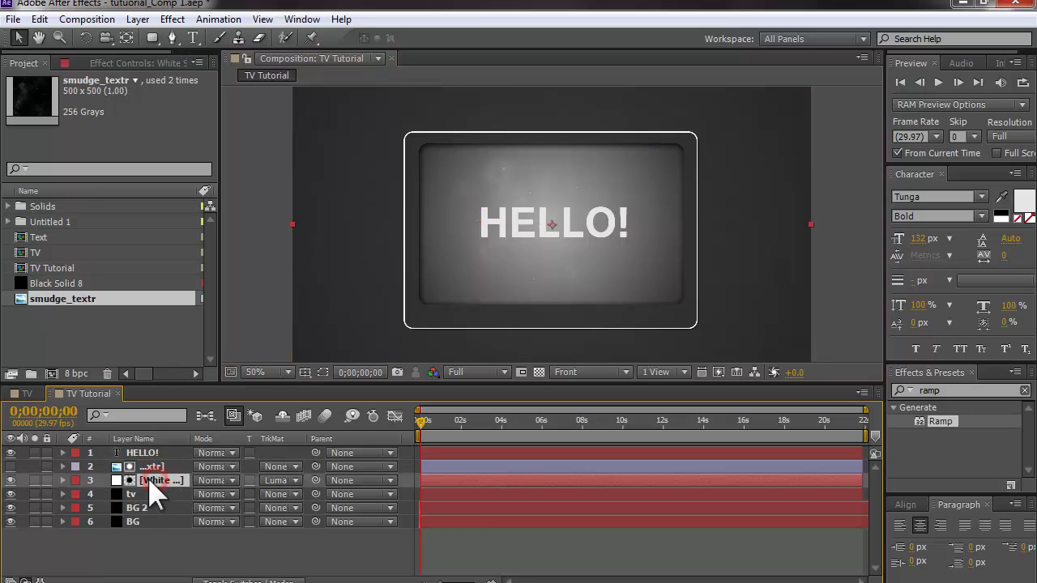
pyautogui.keyDown('ctrl'); pyautogui.click(151, 466); pyautogui.keyUp('ctrl')
pyautogui.moveTo(155, 454); pyautogui.dragTo(155, 455)
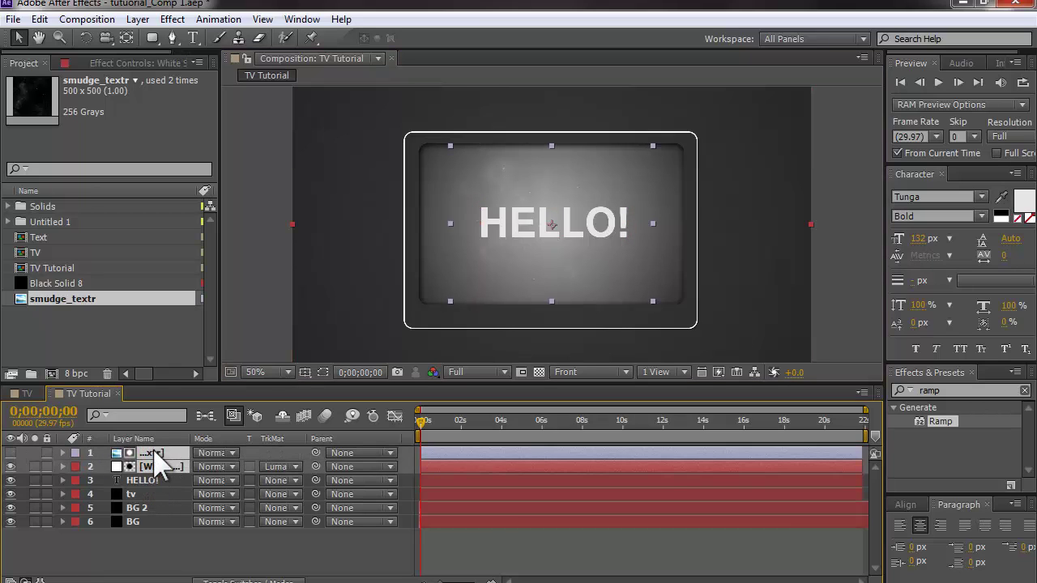
pyautogui.click(136, 549)
# Reduce the HELLO! text to 110 px and nudge it to sit centred on the TV screen
pyautogui.click(152, 481)
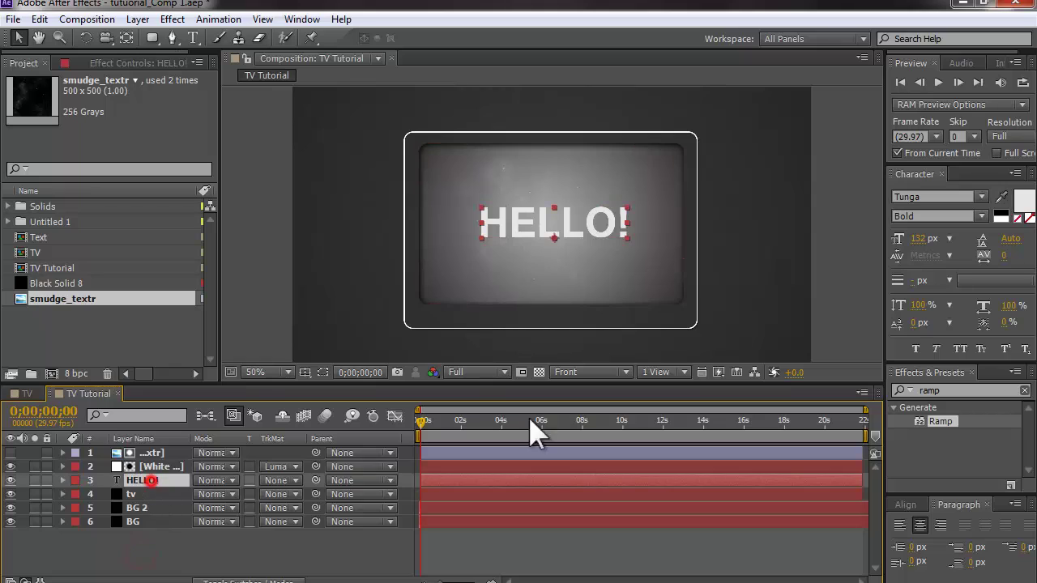
pyautogui.click(919, 242)
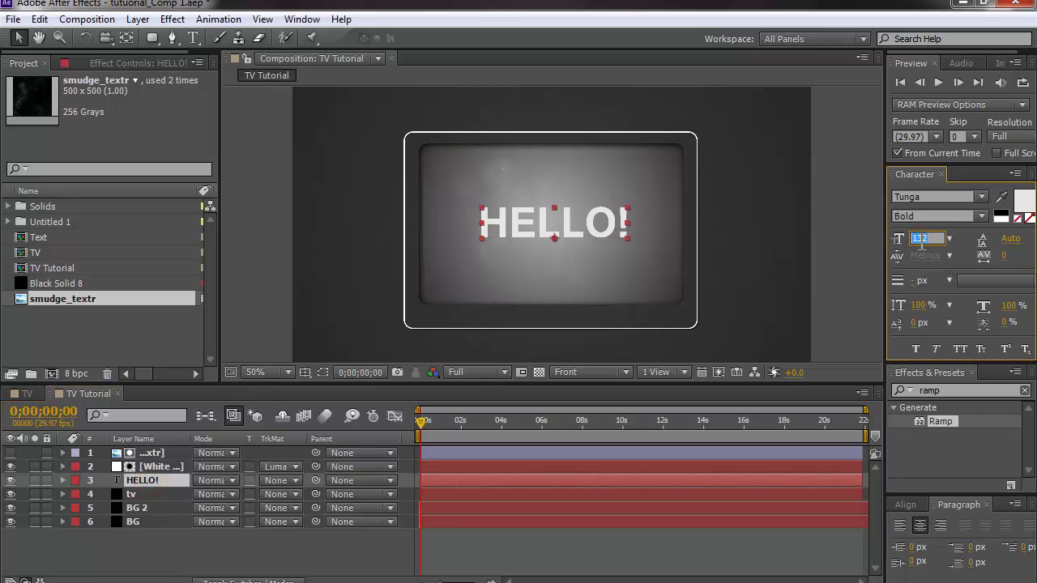
pyautogui.write('110')
pyautogui.press('Return')
pyautogui.click(196, 555)
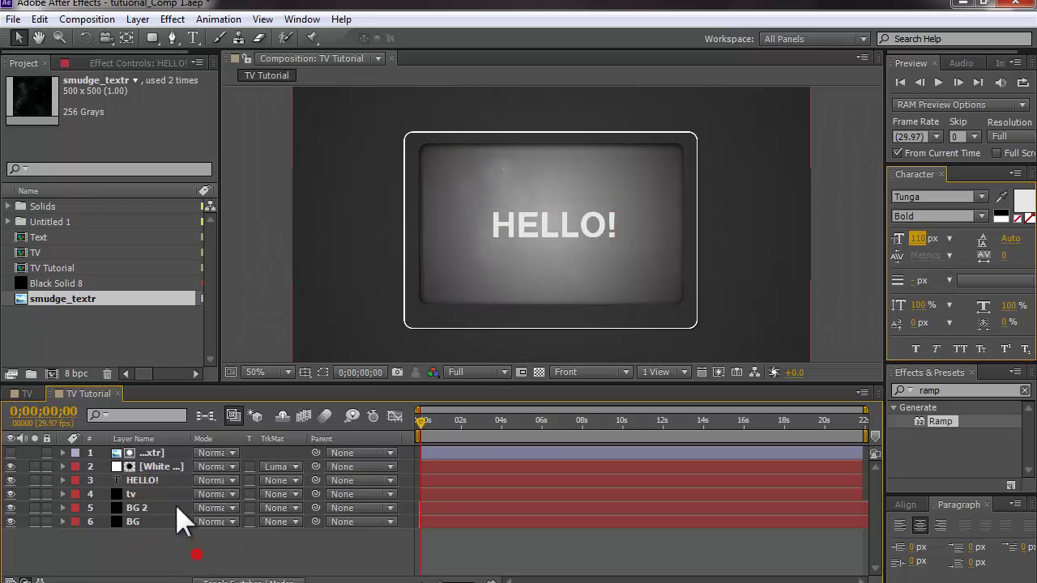
pyautogui.click(166, 481)
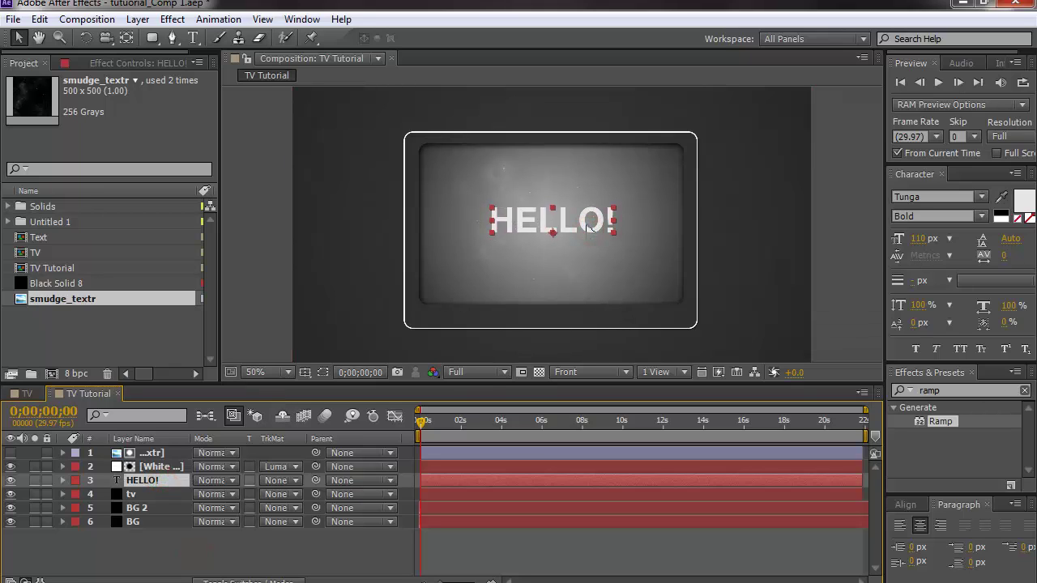
pyautogui.click(235, 559)
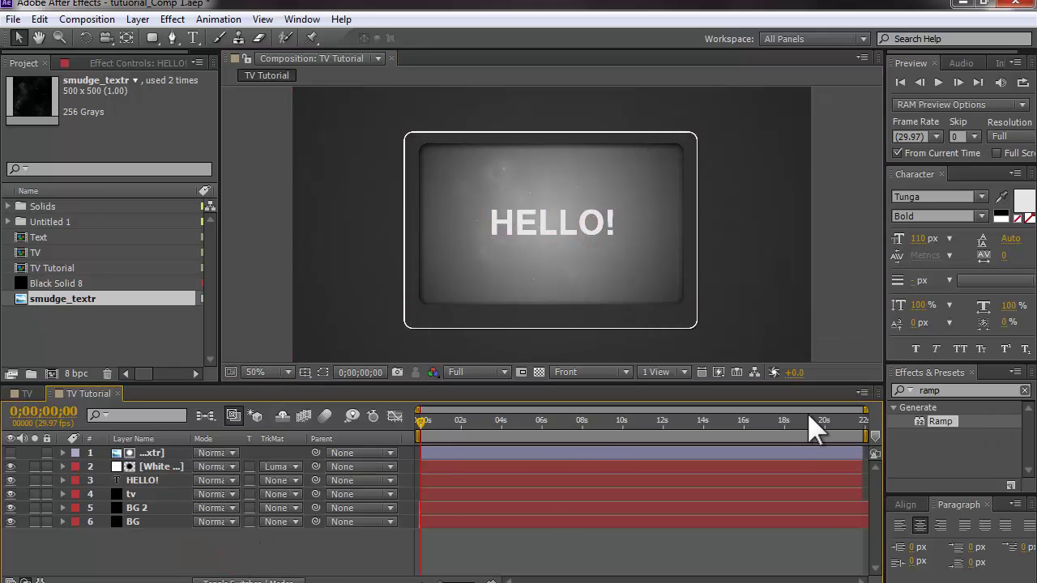
# Search the effects for "bulge" and apply the Bulge effect to the HELLO! layer
pyautogui.doubleClick(948, 391)
pyautogui.write('bl')
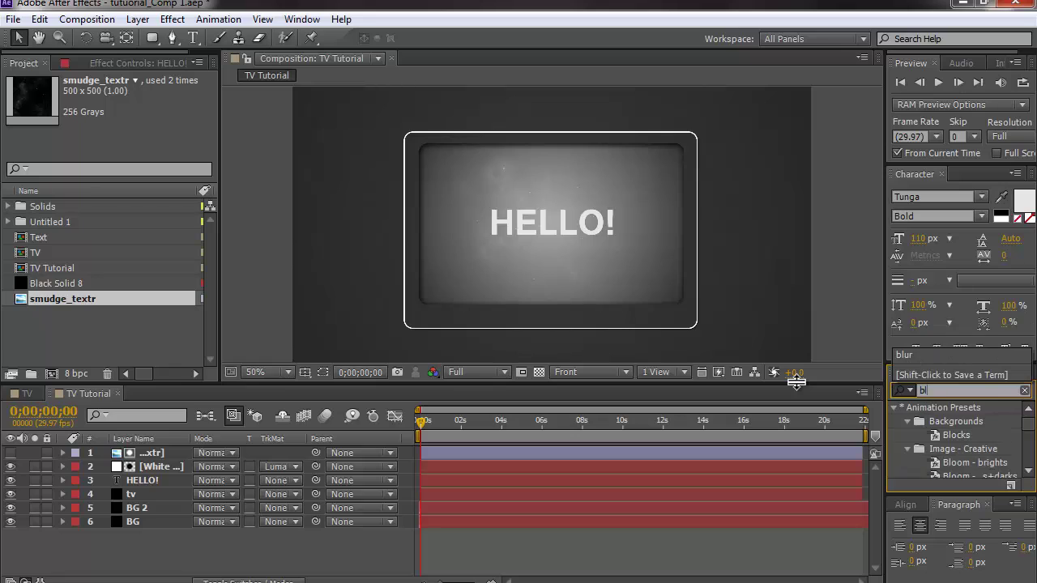
pyautogui.write('ug')
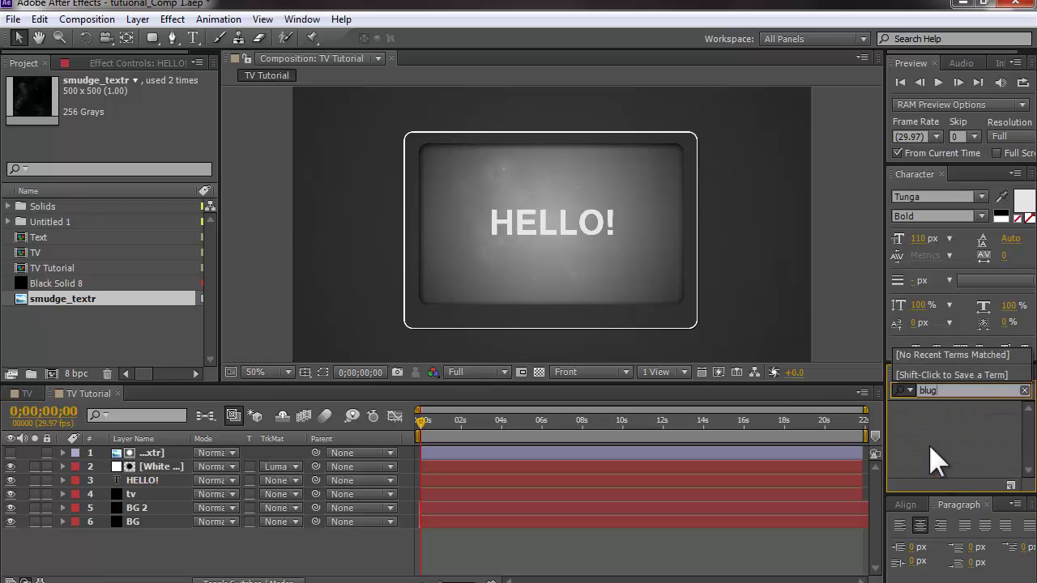
pyautogui.press('BackSpace')
pyautogui.press('BackSpace')
pyautogui.press('BackSpace')
pyautogui.write('ulge')
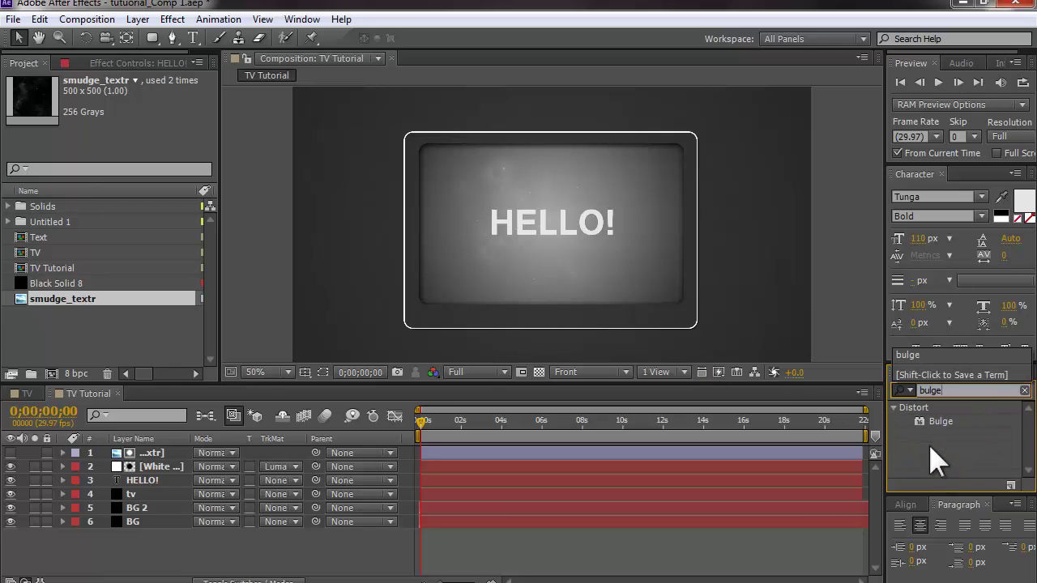
pyautogui.moveTo(961, 427); pyautogui.dragTo(152, 484)
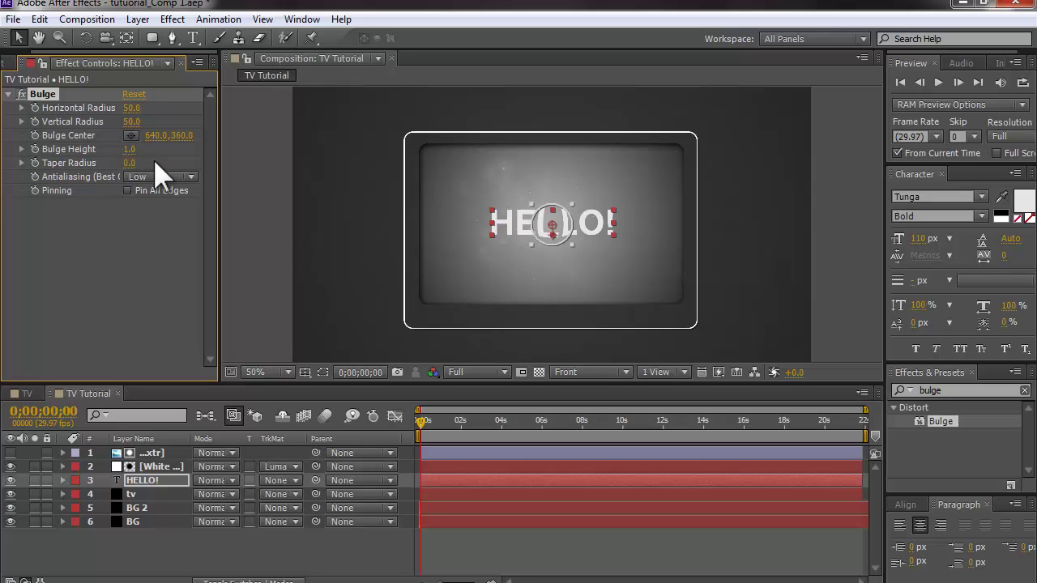
# Set the Bulge on HELLO! to a height of 0.5, a horizontal radius of 420 and a vertical radius of 288
pyautogui.click(160, 480)
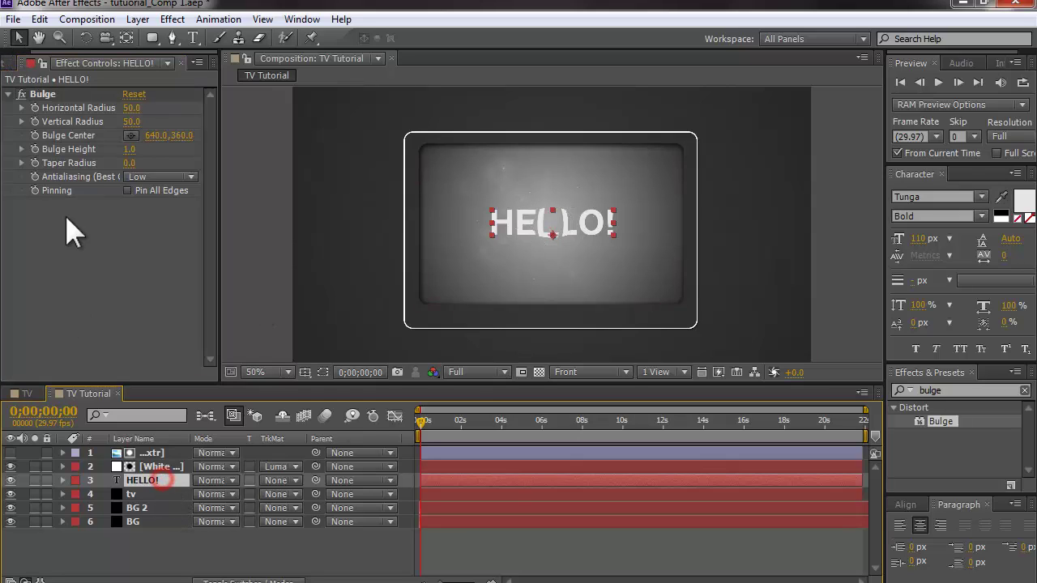
pyautogui.click(134, 150)
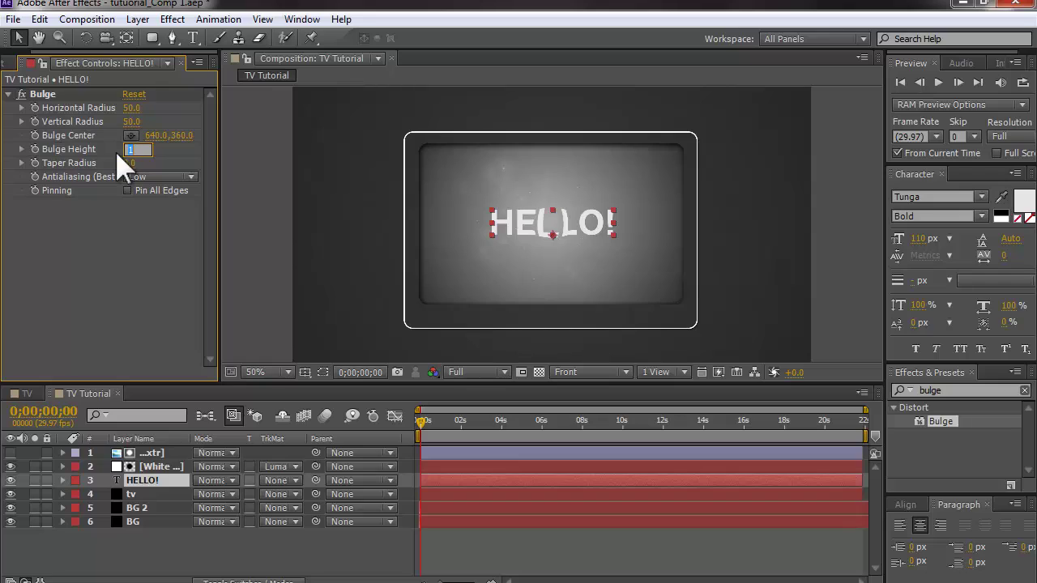
pyautogui.write('0')
pyautogui.press('Return')
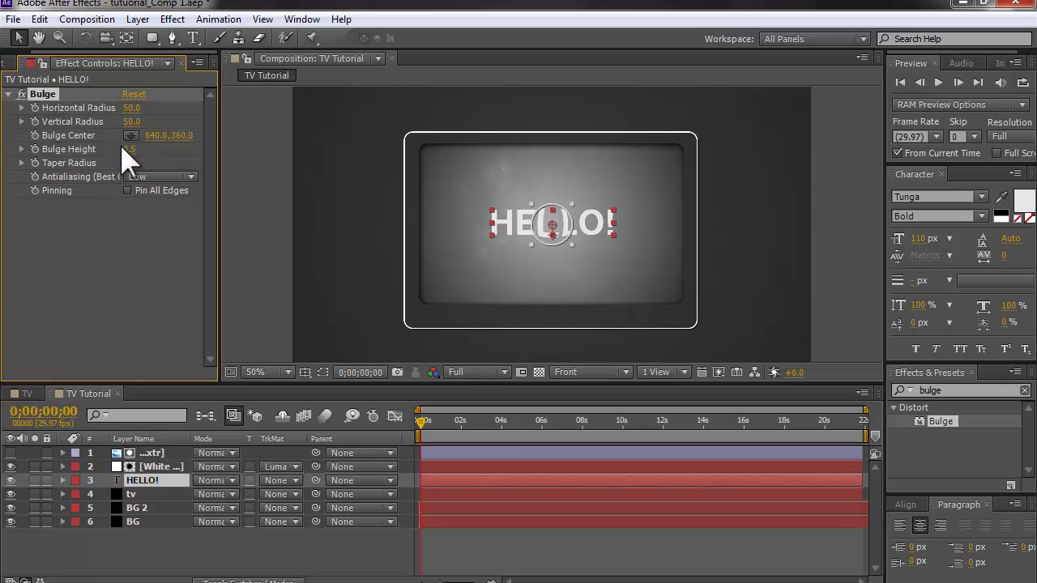
pyautogui.click(127, 227)
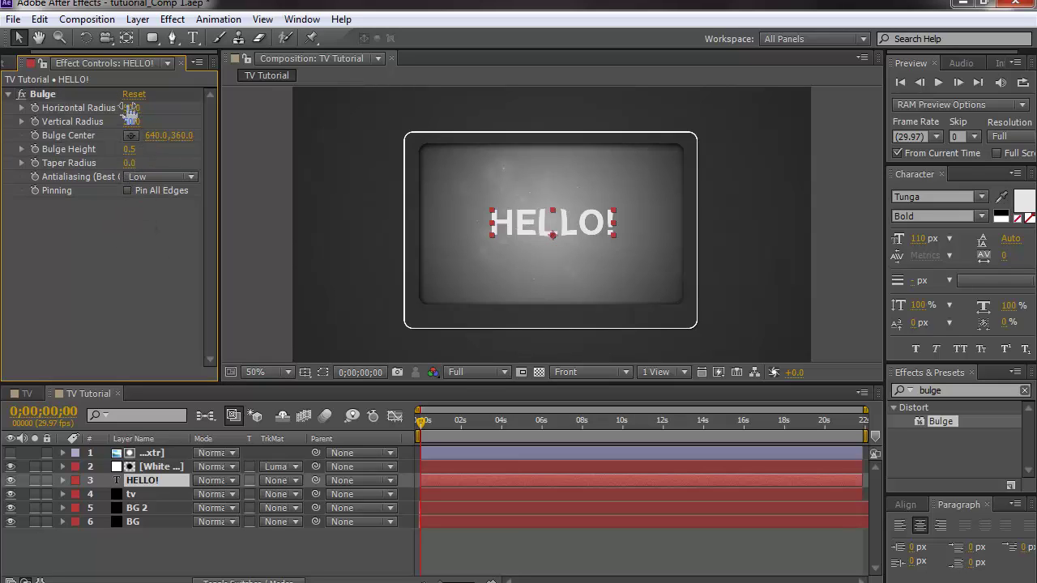
pyautogui.moveTo(131, 107); pyautogui.dragTo(418, 115)
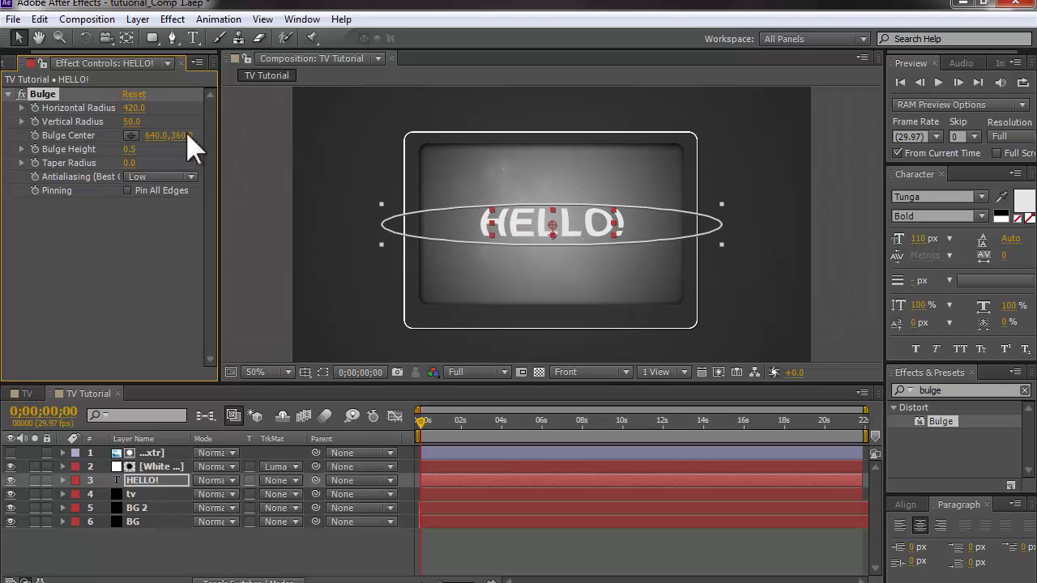
pyautogui.moveTo(133, 122); pyautogui.dragTo(330, 120)
pyautogui.click(83, 304)
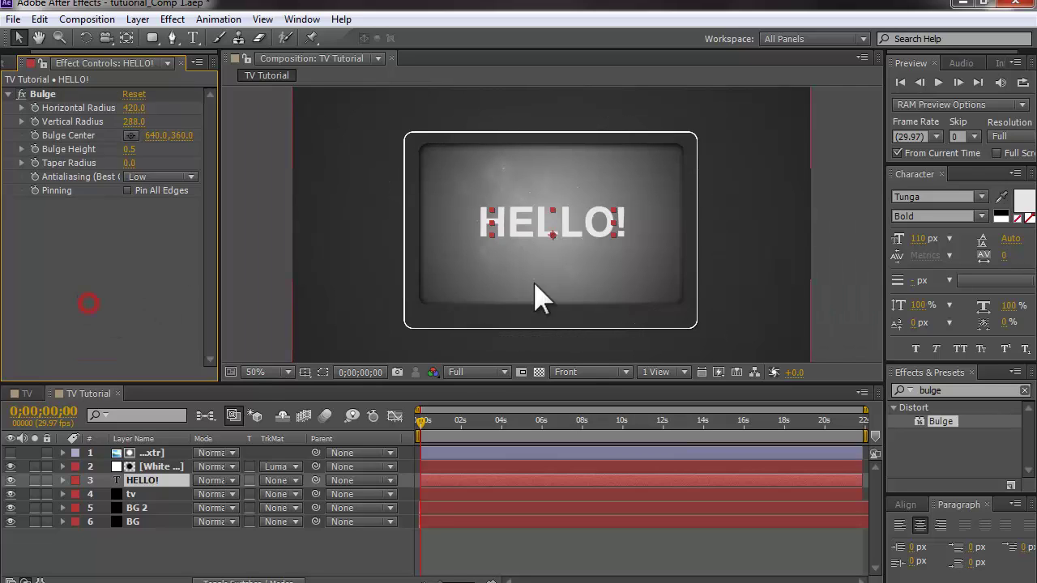
pyautogui.click(270, 273)
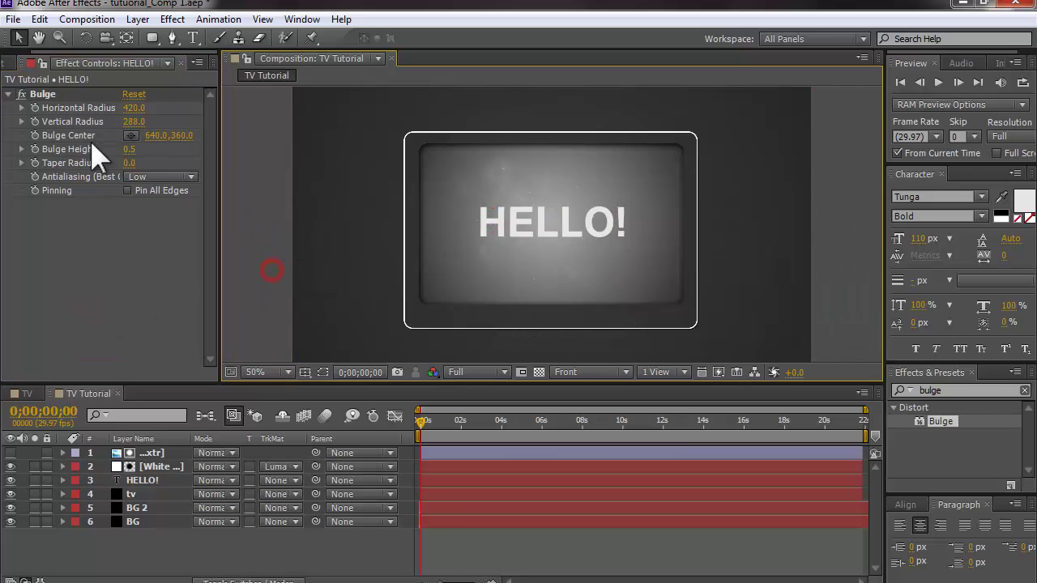
# Compare the HELLO! text with Bulge off and on, and set its Bulge Height to 0.3
pyautogui.click(17, 94)
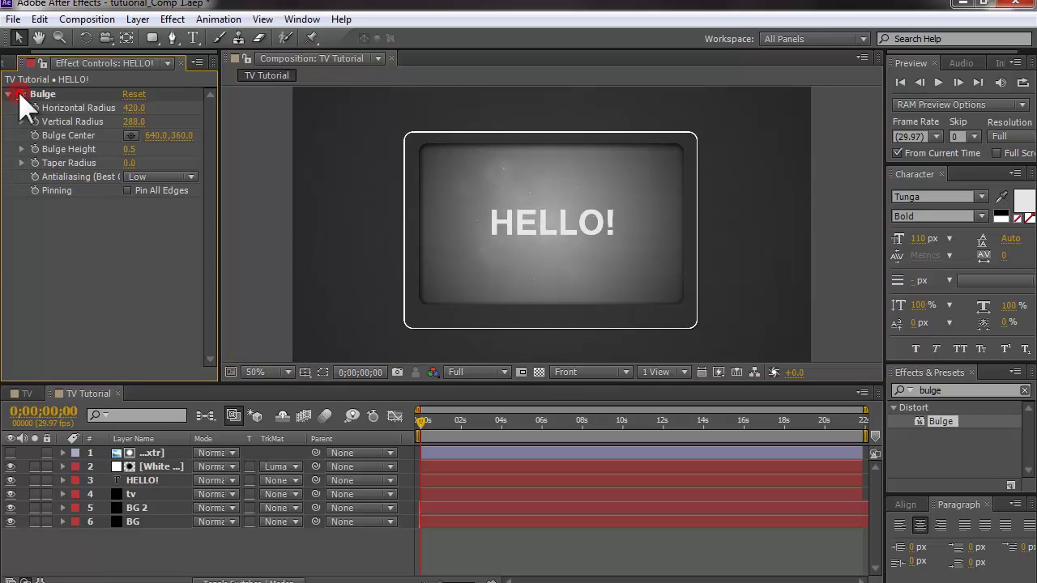
pyautogui.click(134, 151)
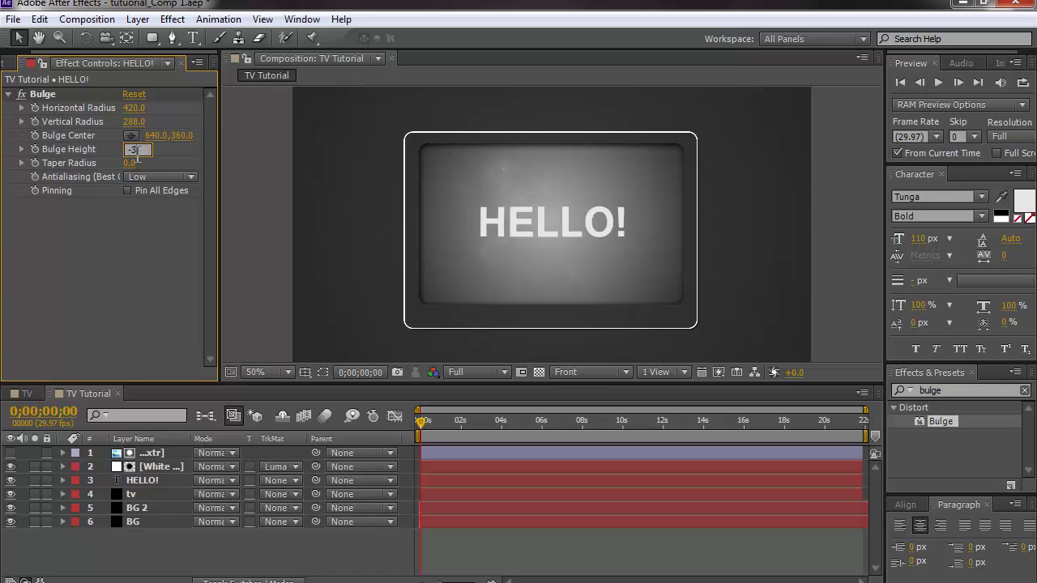
pyautogui.press('Return')
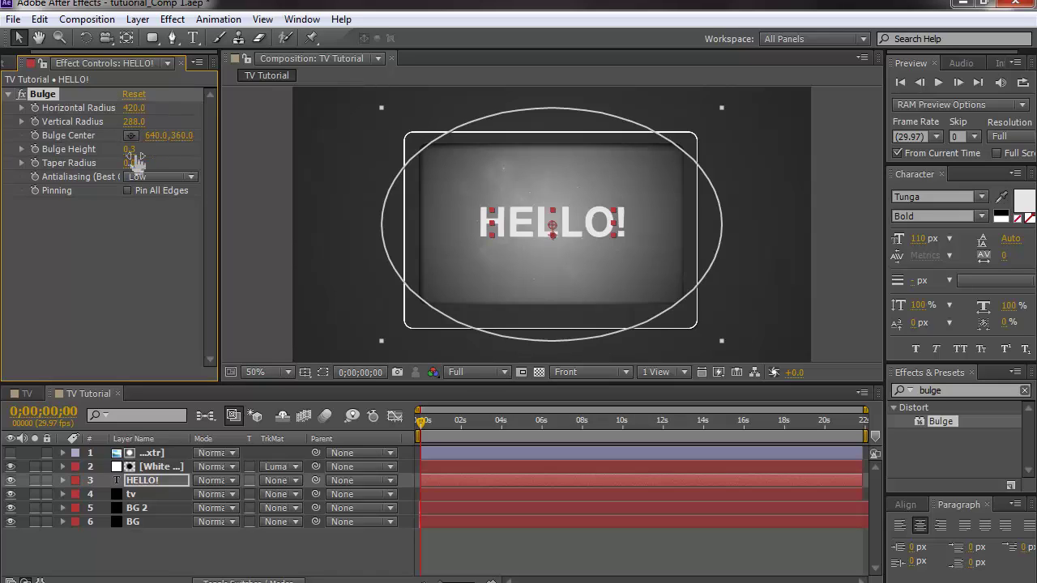
pyautogui.click(264, 251)
pyautogui.press('.')
pyautogui.press(',')
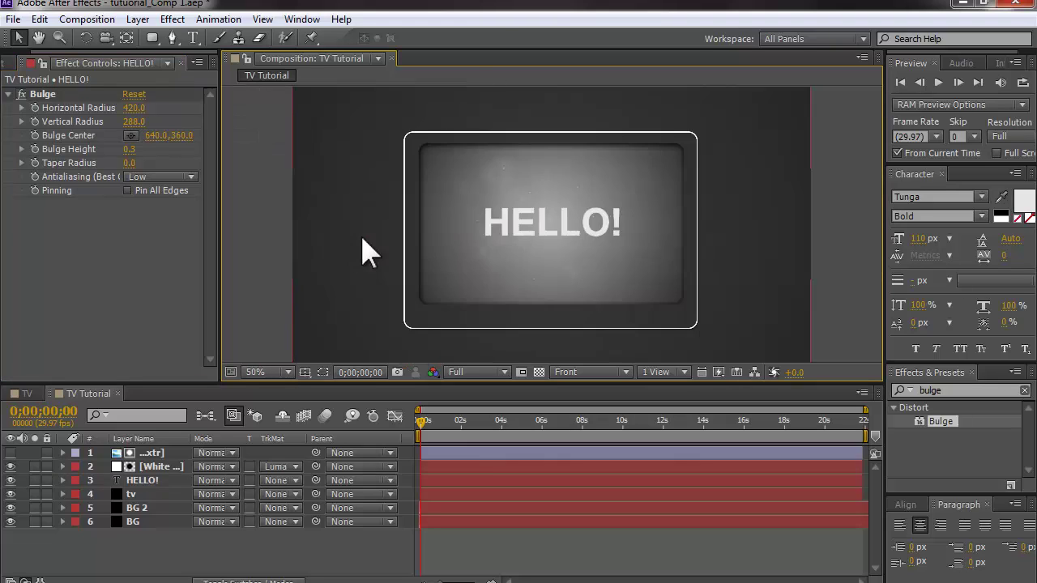
pyautogui.press('.')
pyautogui.press(',')
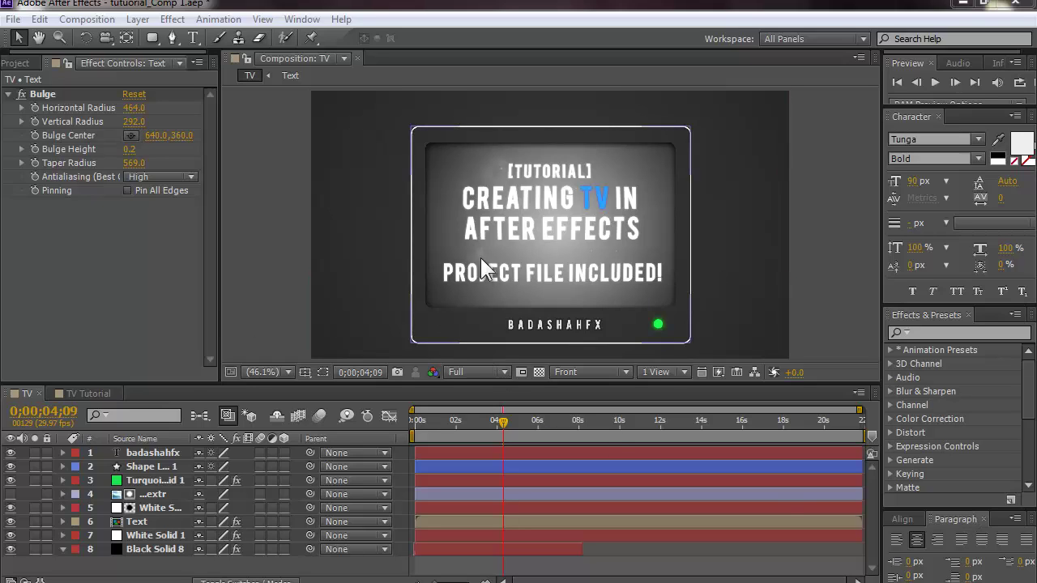
# Open the nested Text composition from the TV composition and examine its title layer and the Glow settings on the duplicate
pyautogui.doubleClick(132, 519)
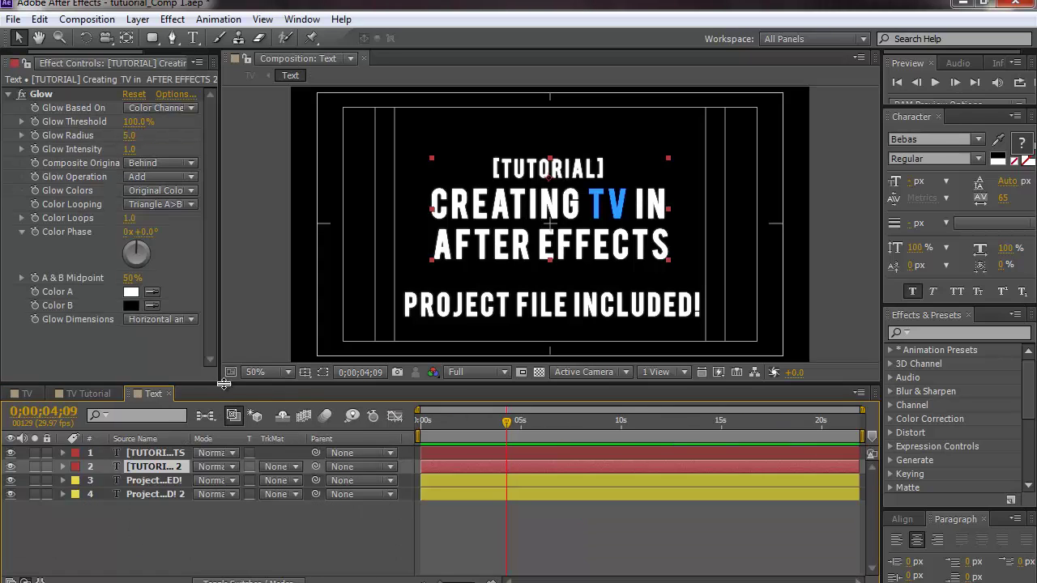
pyautogui.moveTo(235, 384); pyautogui.dragTo(235, 385)
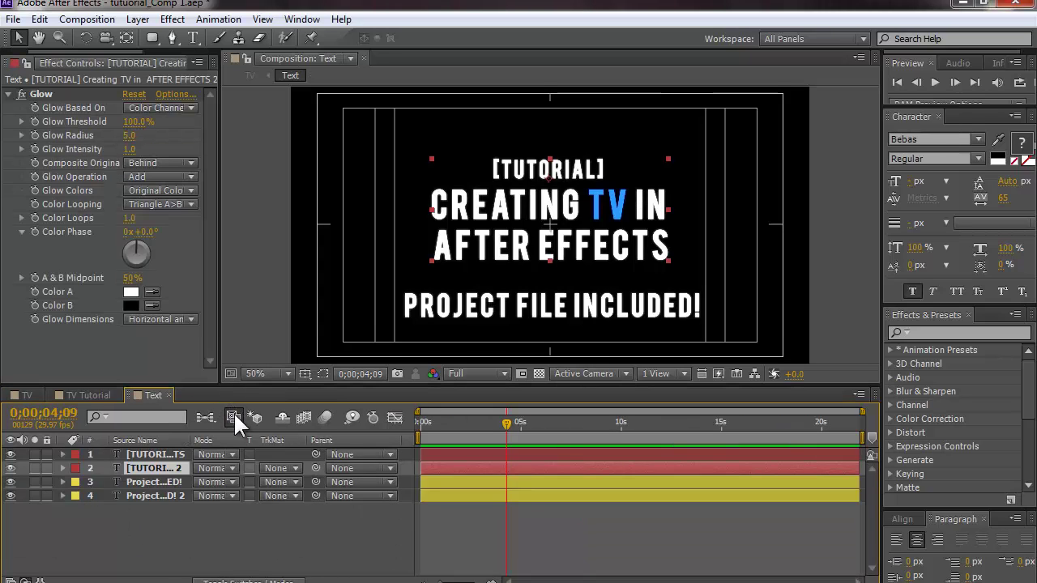
pyautogui.click(158, 455)
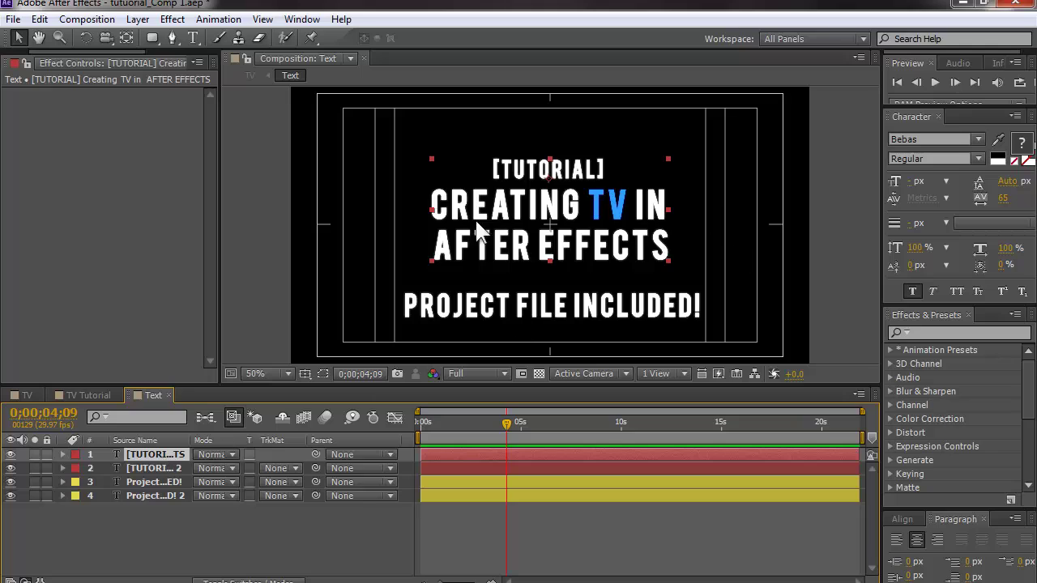
pyautogui.click(146, 466)
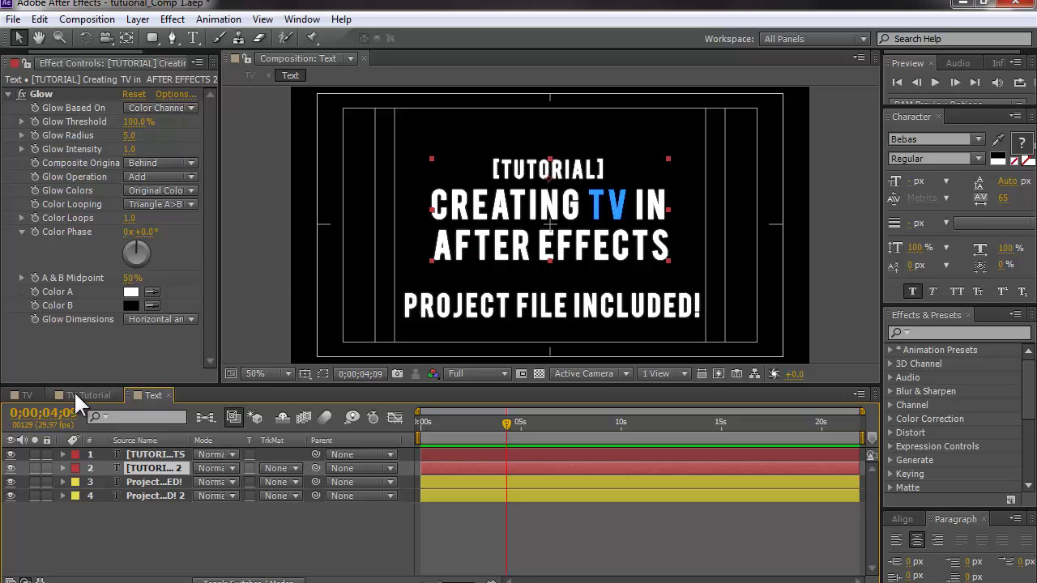
# Return to the TV composition and inspect the glowing title text at 100% magnification
pyautogui.click(30, 395)
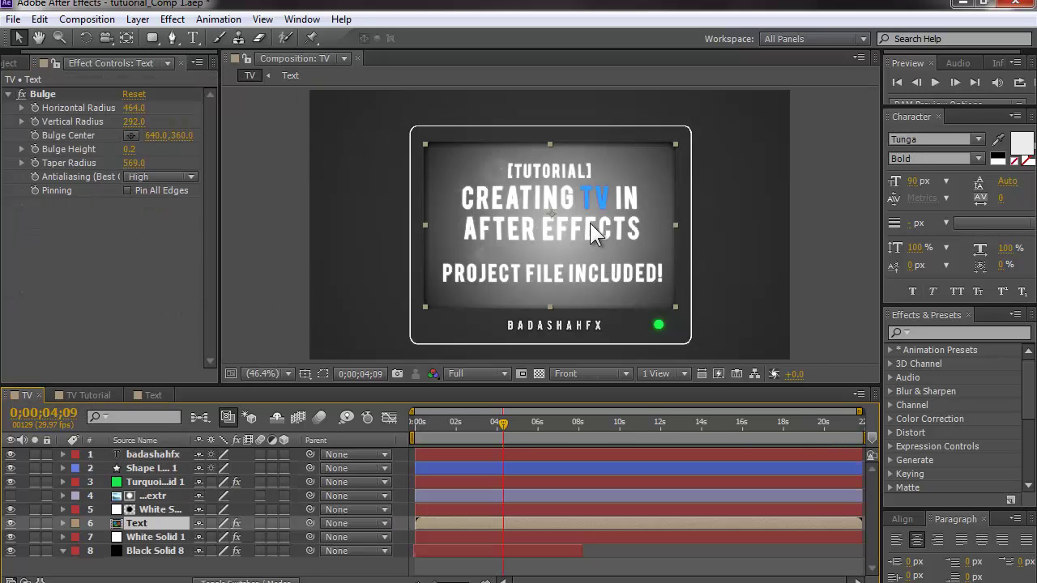
pyautogui.press('/')
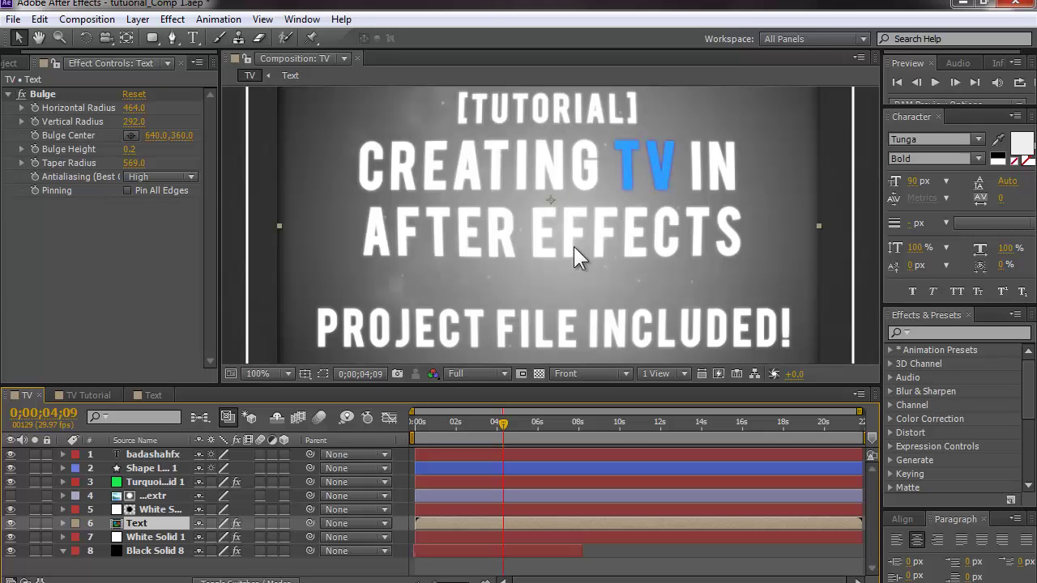
pyautogui.press(',')
pyautogui.press(',')
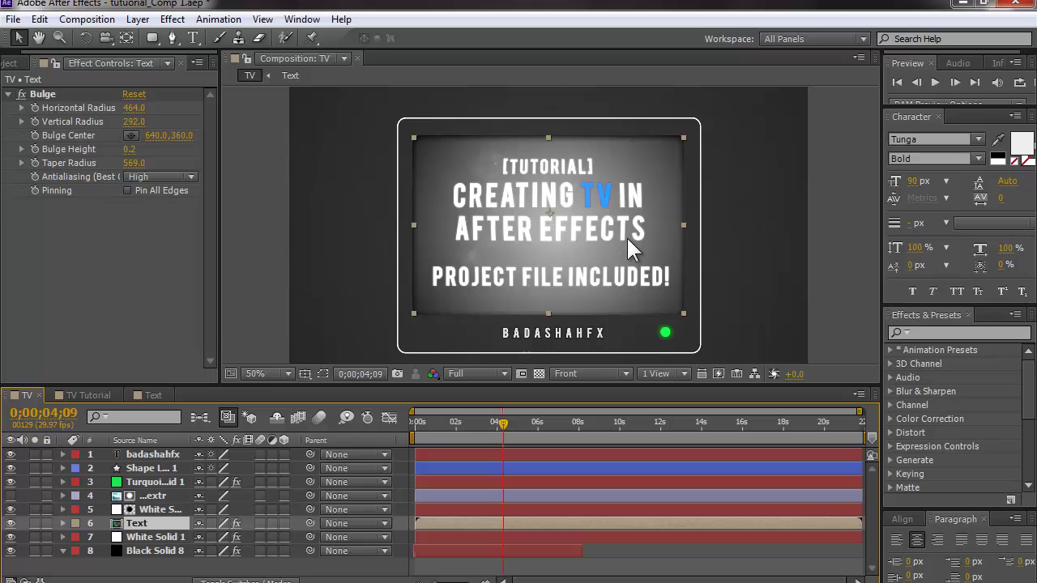
# Examine the green power light in the TV composition and the Glow settings on its turquoise solid
pyautogui.click(665, 333)
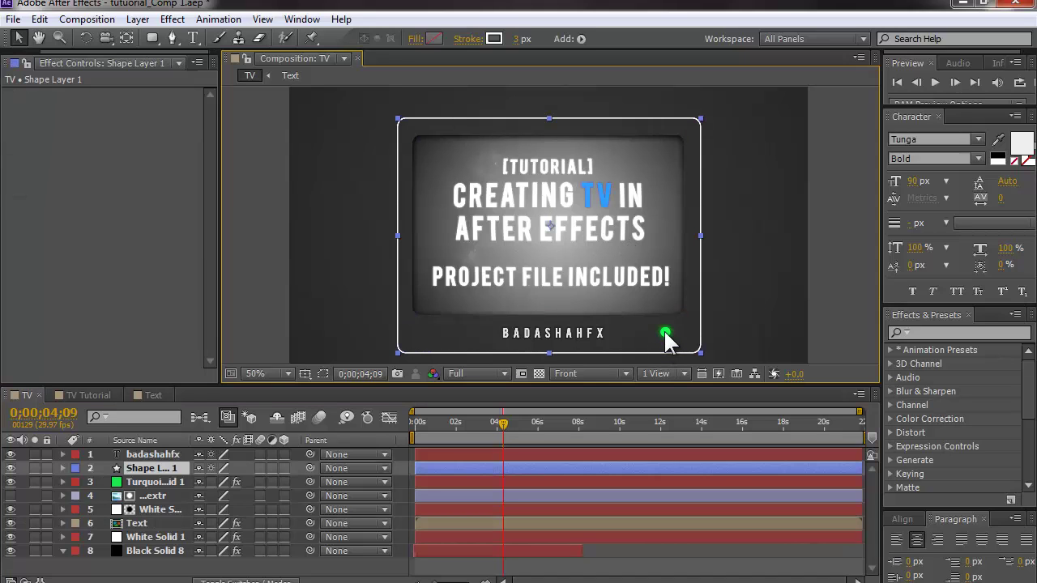
pyautogui.click(137, 482)
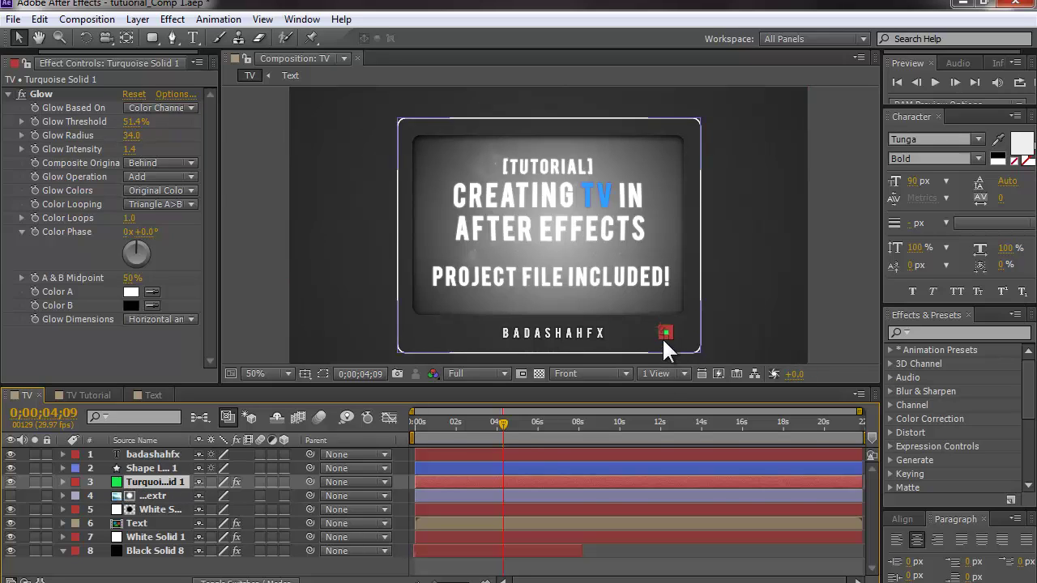
pyautogui.click(839, 318)
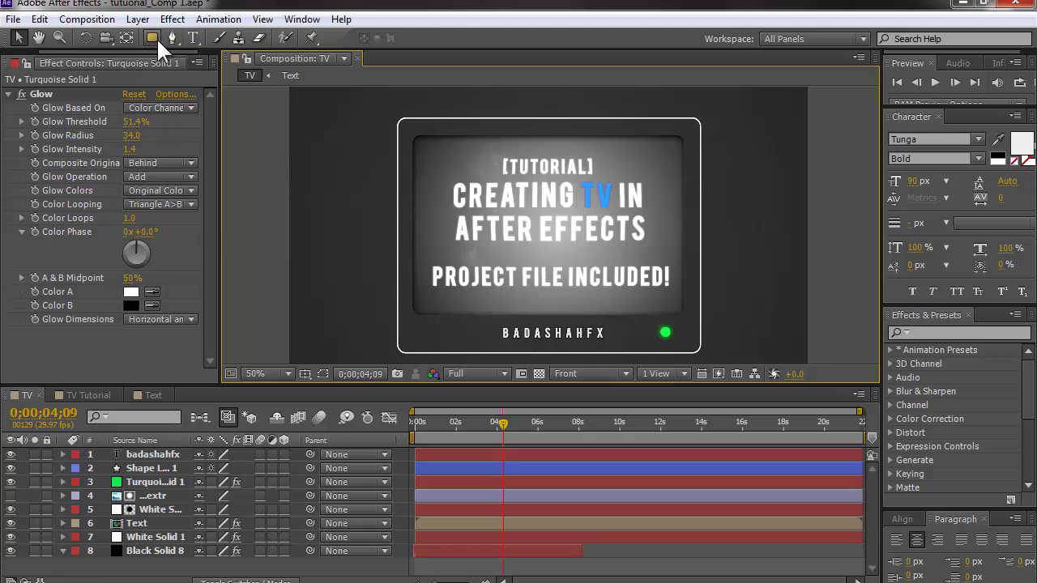
pyautogui.moveTo(157, 37)
pyautogui.mouseDown()
pyautogui.moveTo(269, 67)
pyautogui.moveTo(226, 71)
pyautogui.moveTo(230, 60)
pyautogui.moveTo(205, 80)
pyautogui.moveTo(256, 224)
pyautogui.moveTo(99, 120)
pyautogui.moveTo(18, 37)
pyautogui.mouseUp()
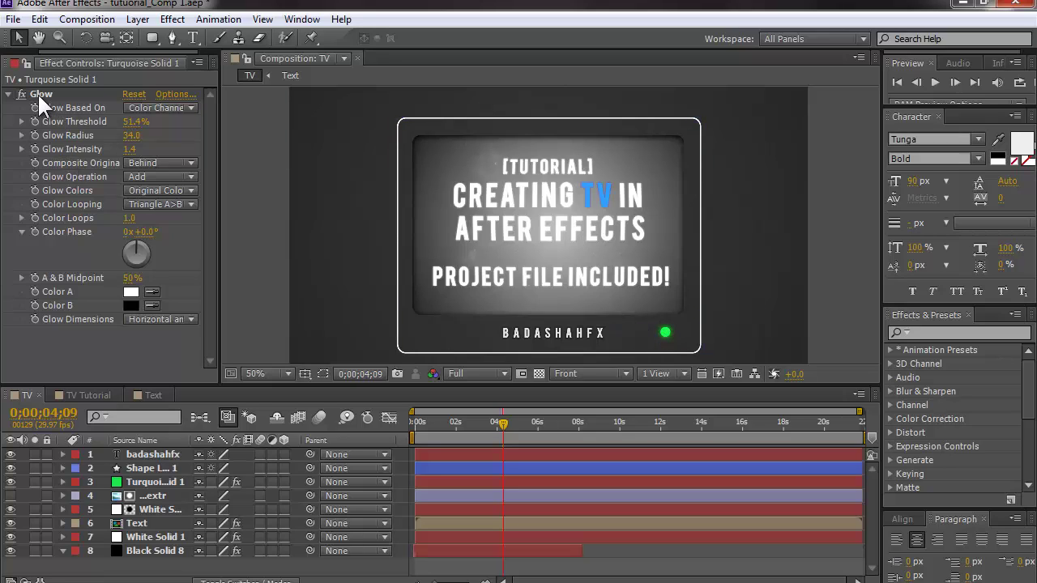
pyautogui.click(663, 331)
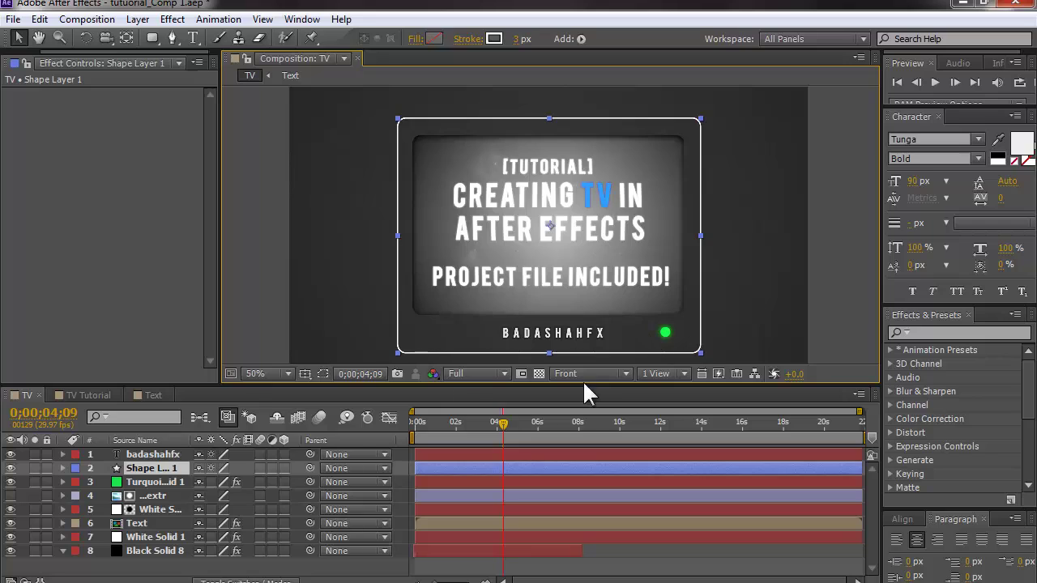
pyautogui.click(185, 569)
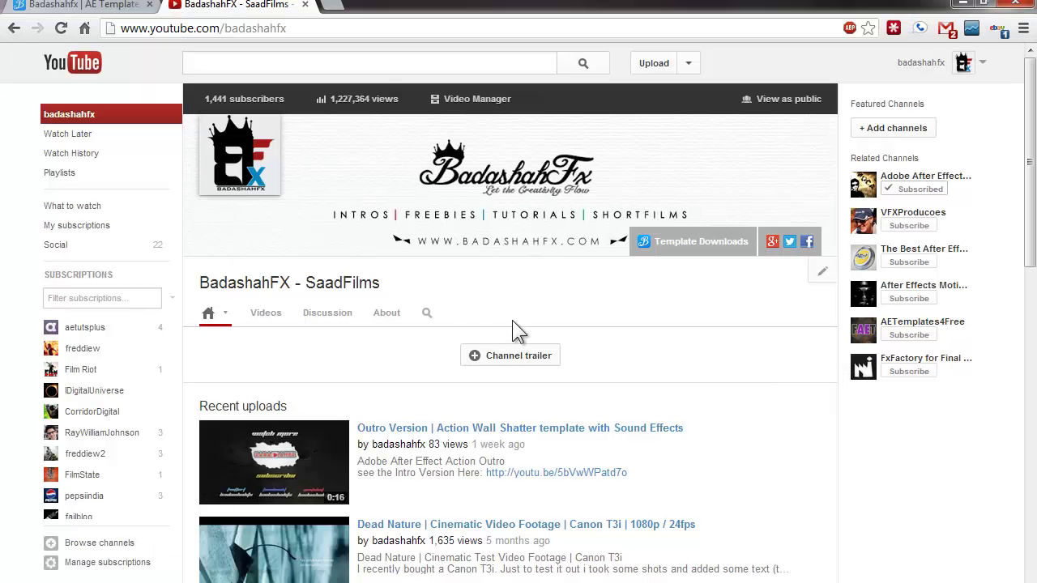
# View the Badashahfx template store page and the YouTube channel in the browser, and switch back to After Effects
pyautogui.click(53, 7)
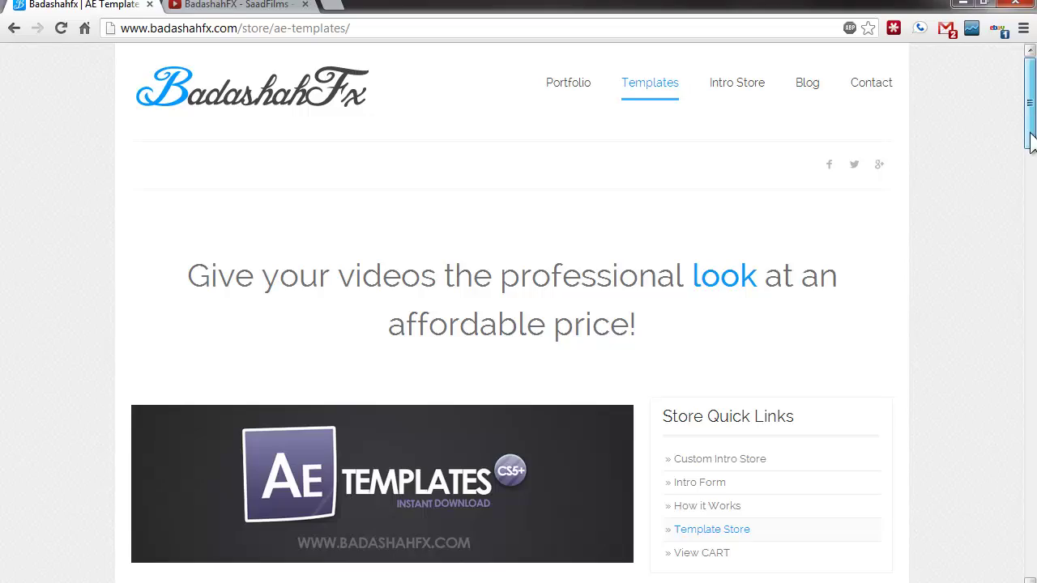
pyautogui.moveTo(1031, 154); pyautogui.dragTo(1010, 102)
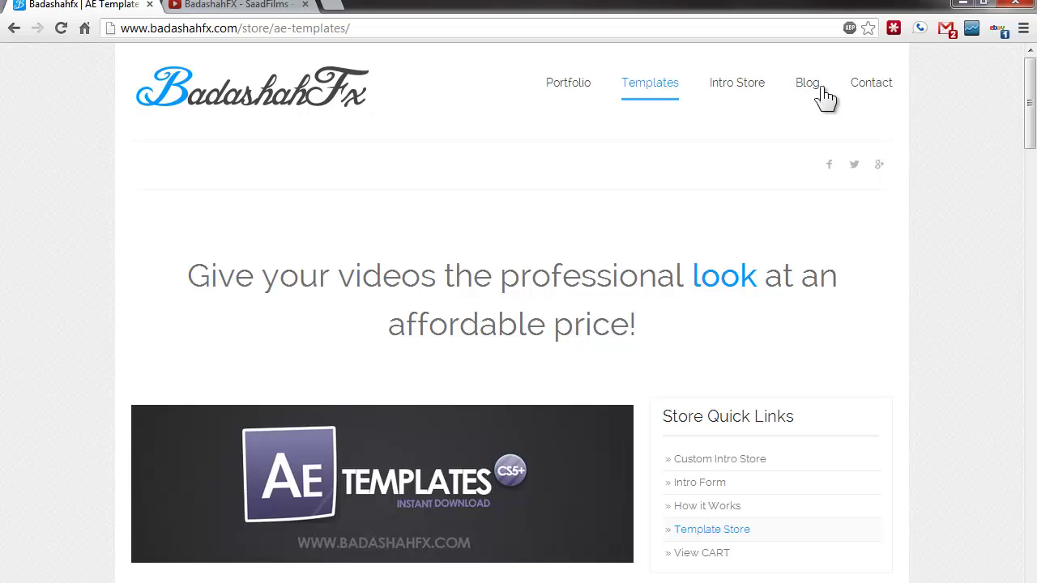
pyautogui.click(191, 9)
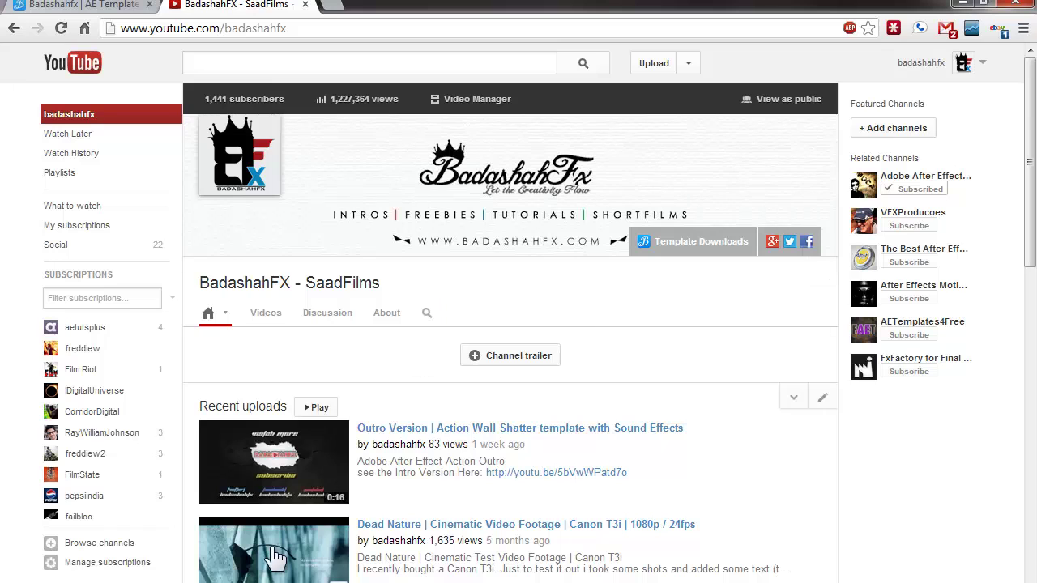
pyautogui.hotkey('alt', 'Tab')
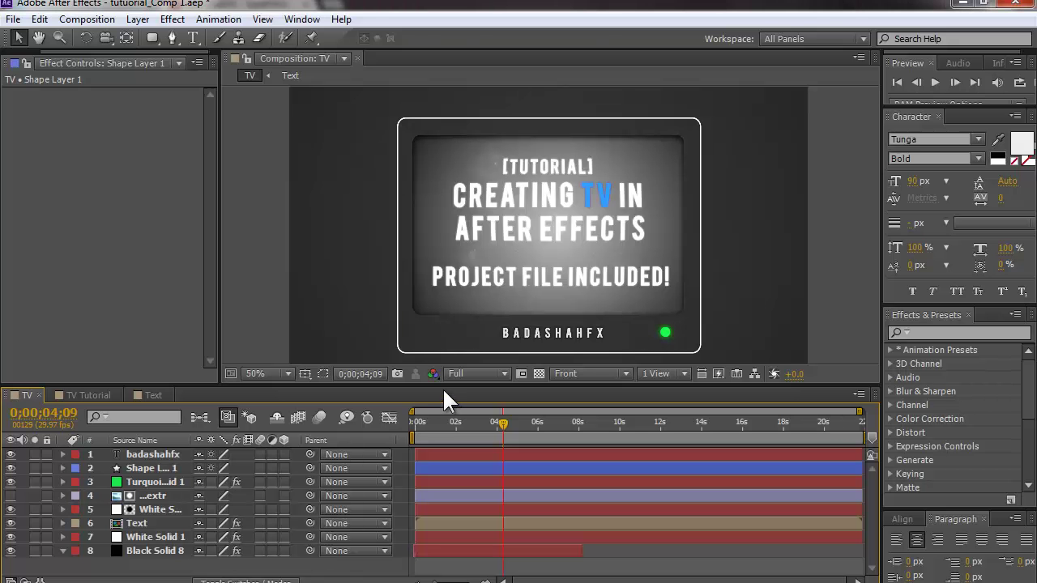